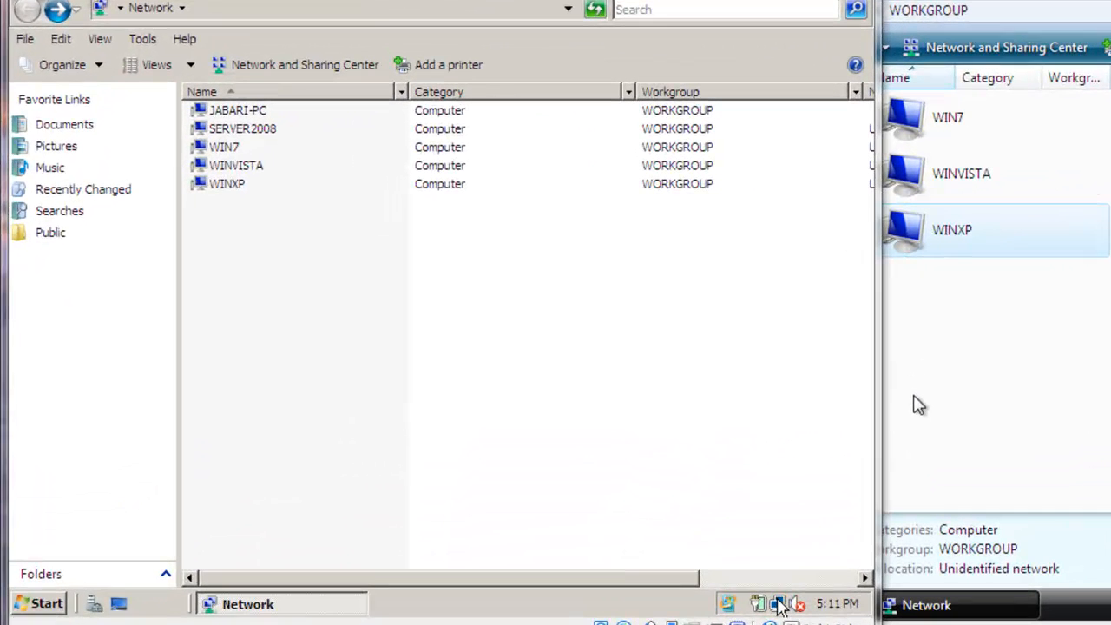
Review the IPv4 properties of the server2008 machine's Local Area Connection through its Network and Sharing Center, and close the connection dialogs
{"action": "left_click", "coordinate": [695, 568]}
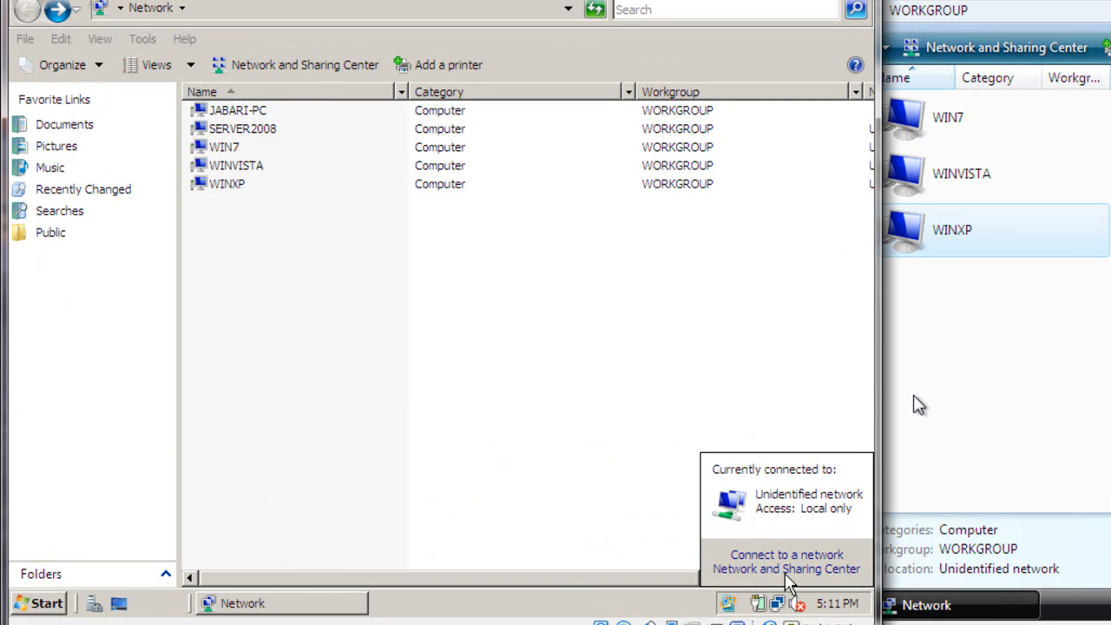
{"action": "left_click", "coordinate": [787, 569]}
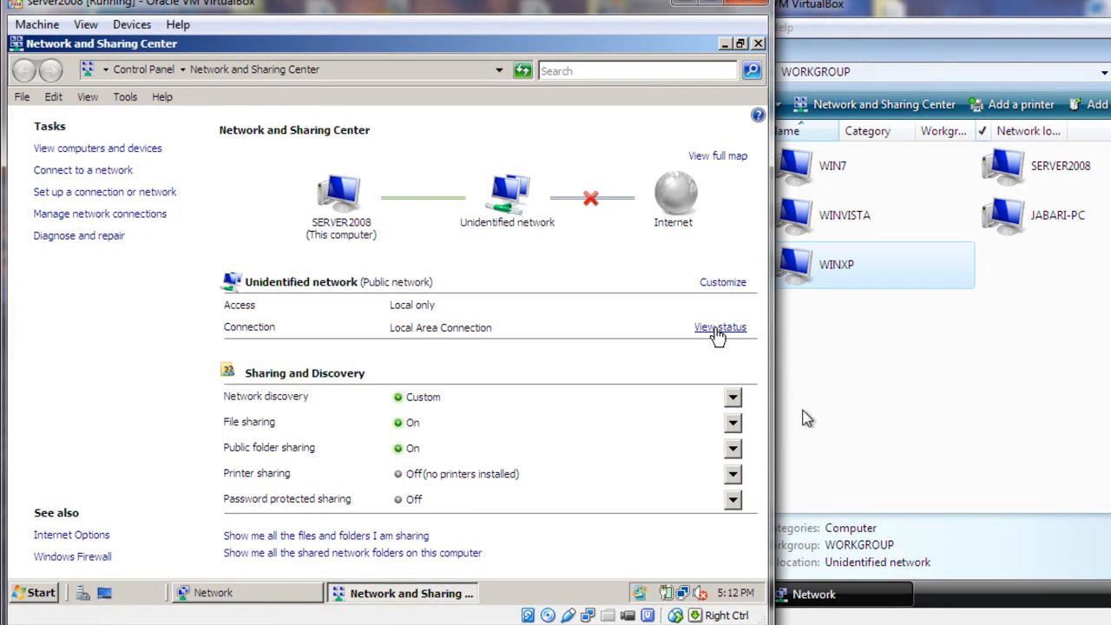
{"action": "left_click", "coordinate": [719, 327]}
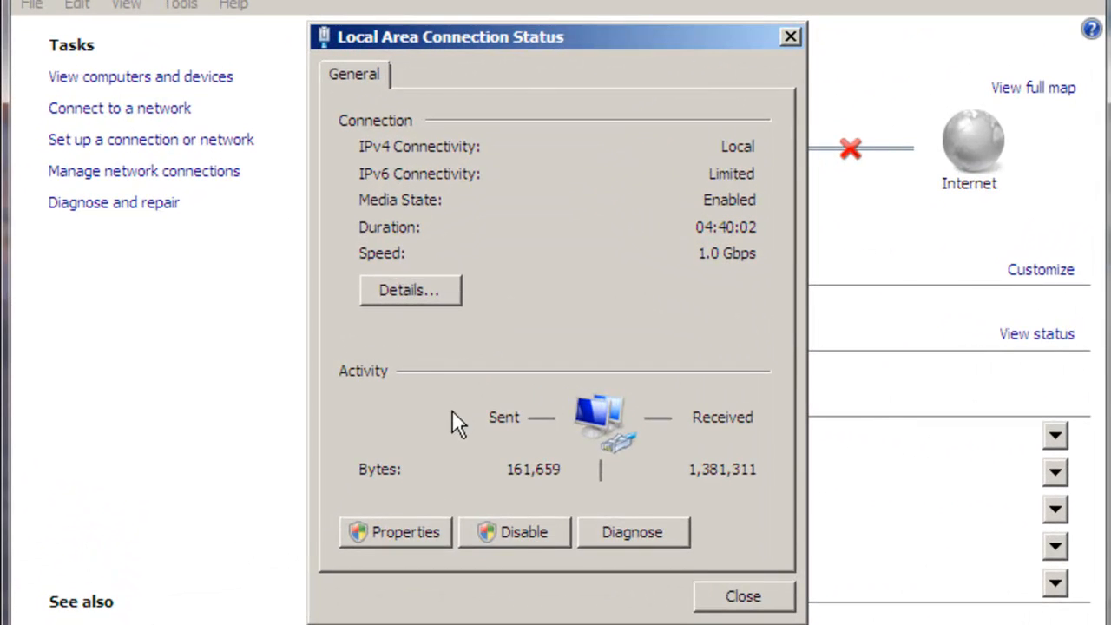
{"action": "left_click", "coordinate": [399, 527]}
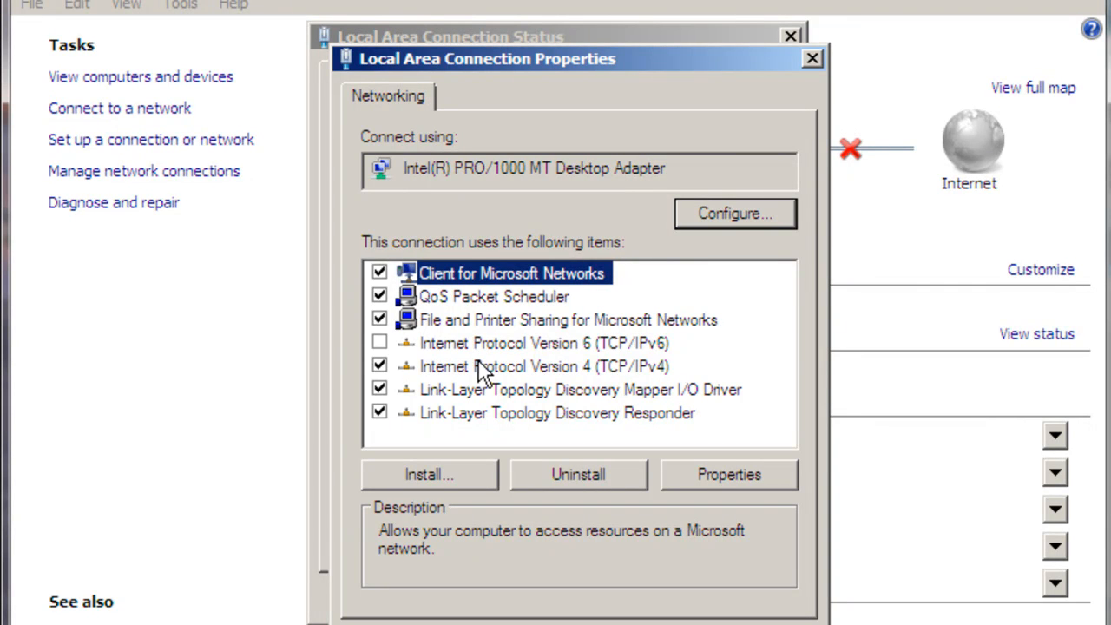
{"action": "left_click", "coordinate": [488, 376]}
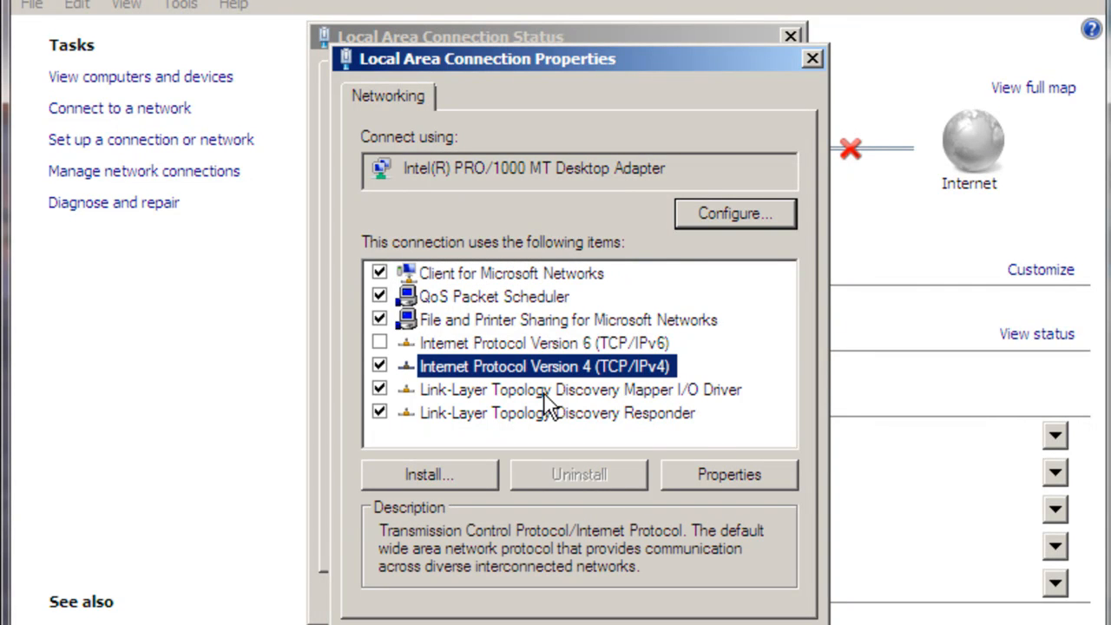
{"action": "left_click", "coordinate": [717, 473]}
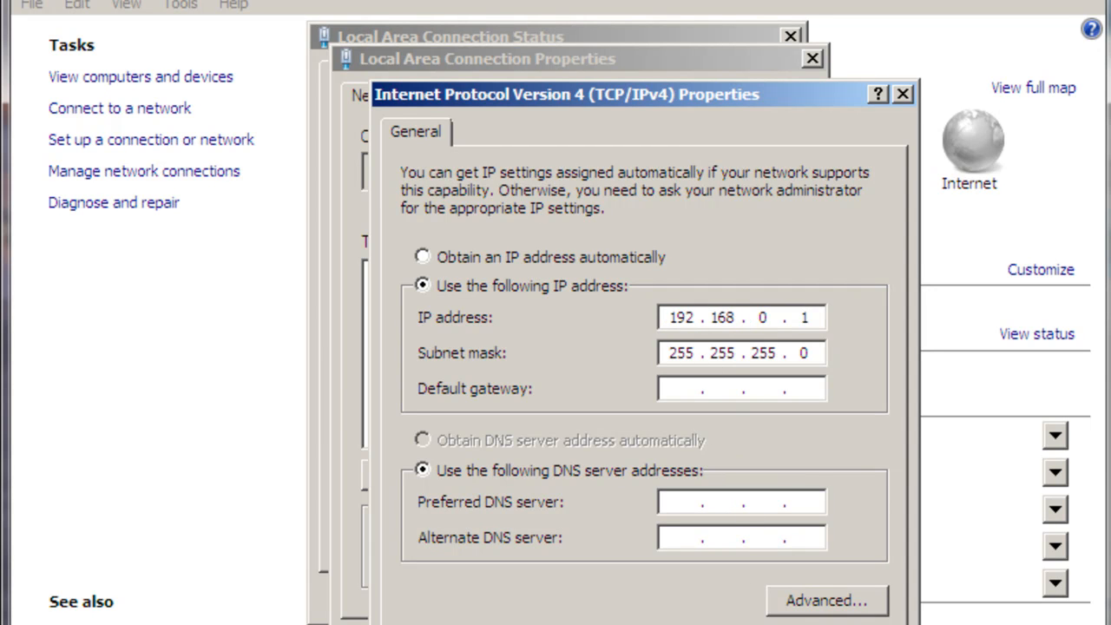
{"action": "left_click", "coordinate": [695, 616]}
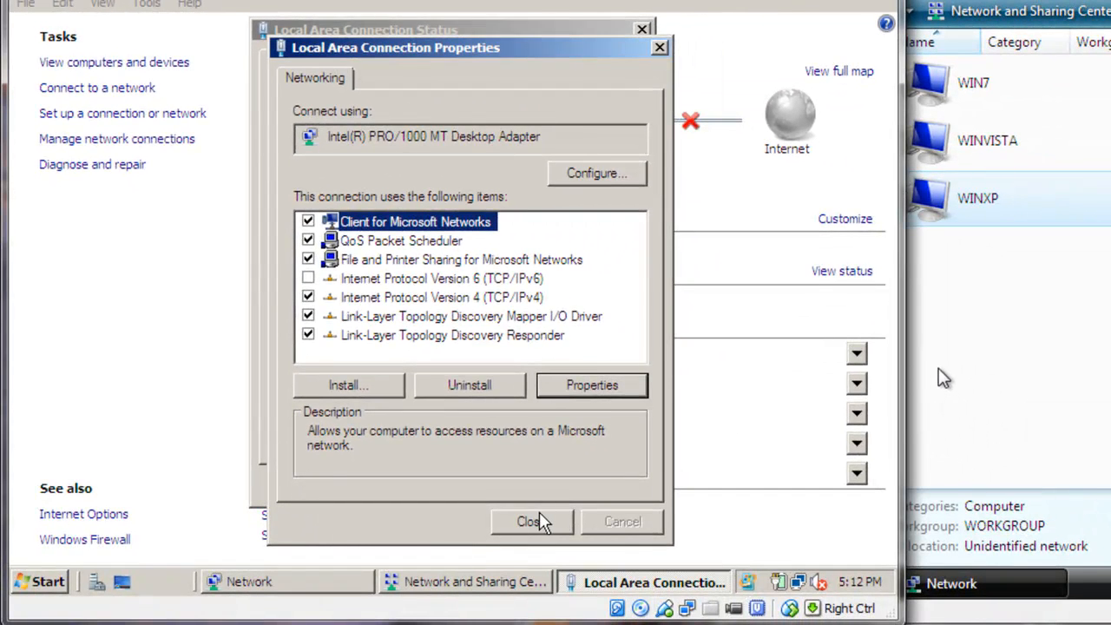
{"action": "left_click", "coordinate": [531, 521]}
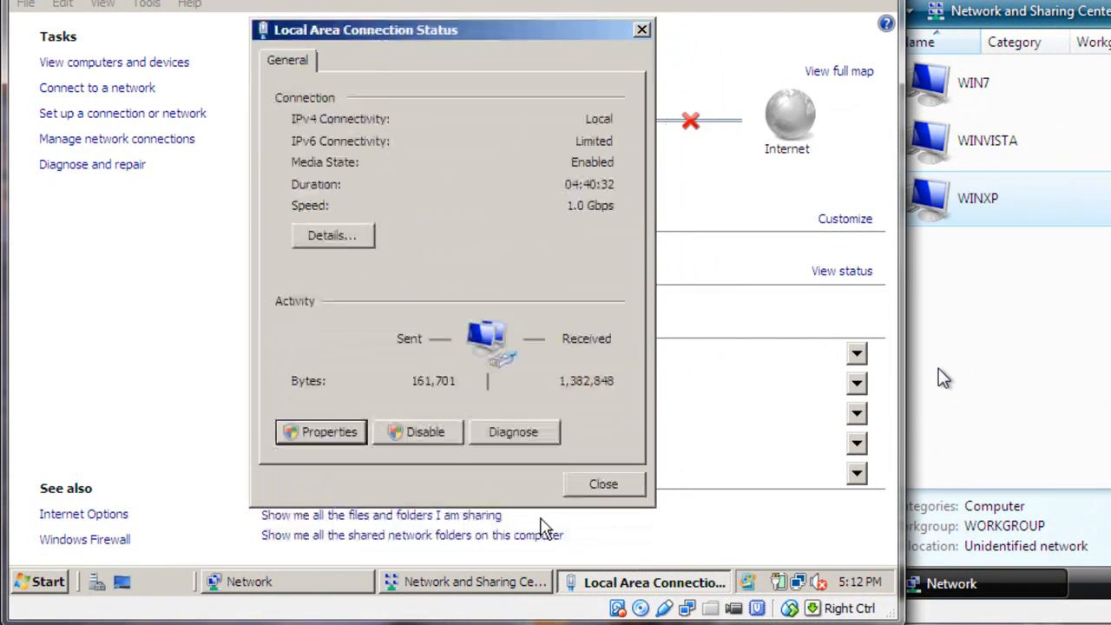
{"action": "left_click", "coordinate": [603, 484]}
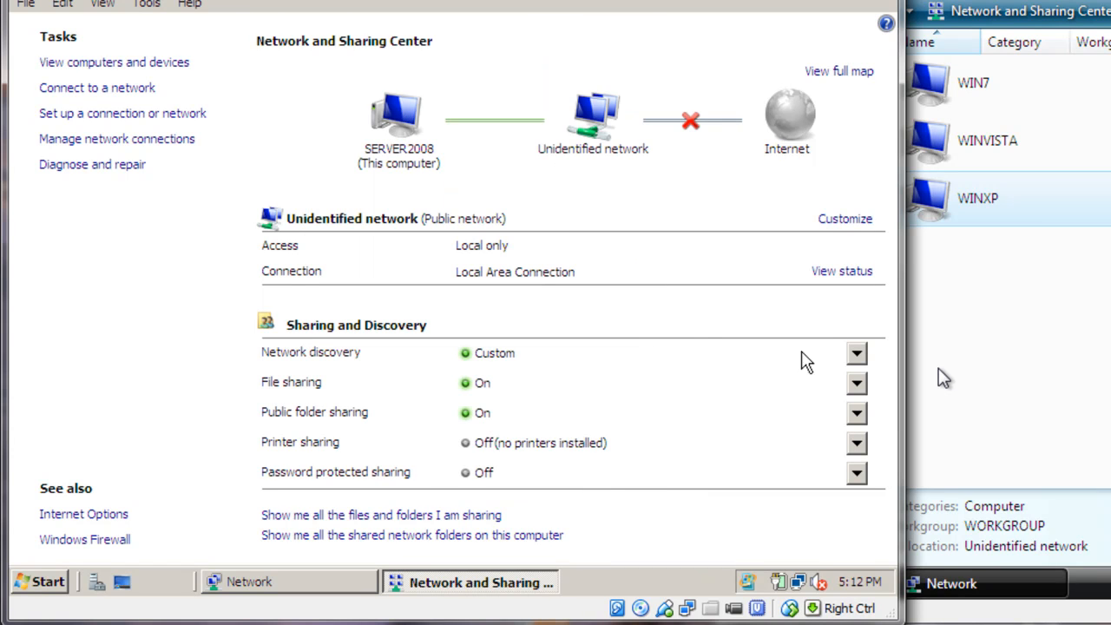
Bring the winvista machine's window fully into view and open its Network and Sharing Center
{"action": "left_click", "coordinate": [1037, 267]}
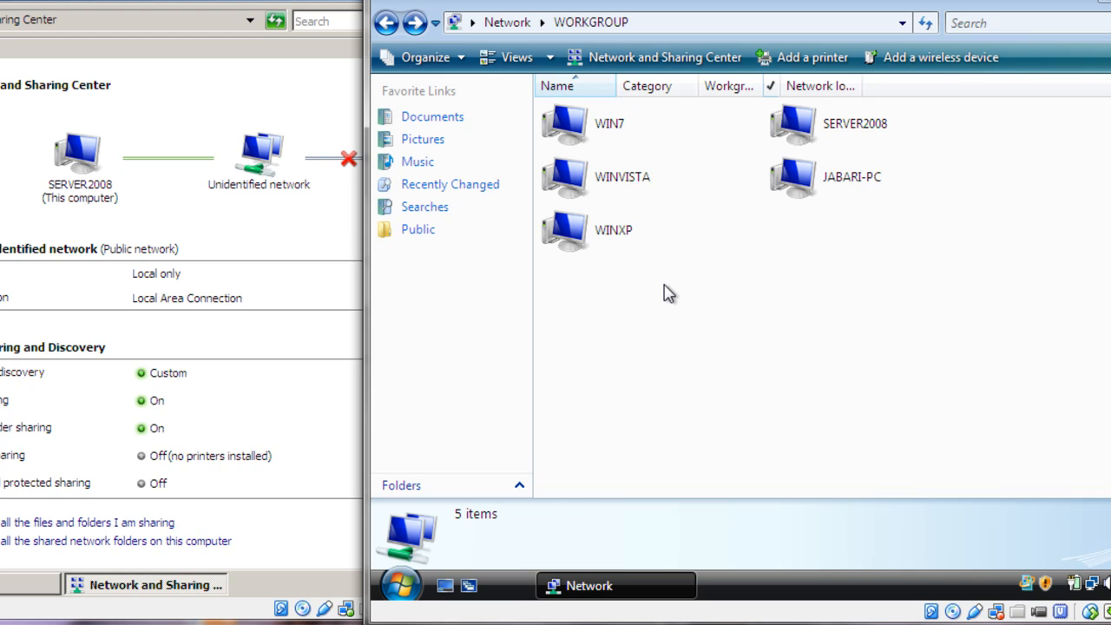
{"action": "left_click", "coordinate": [340, 227]}
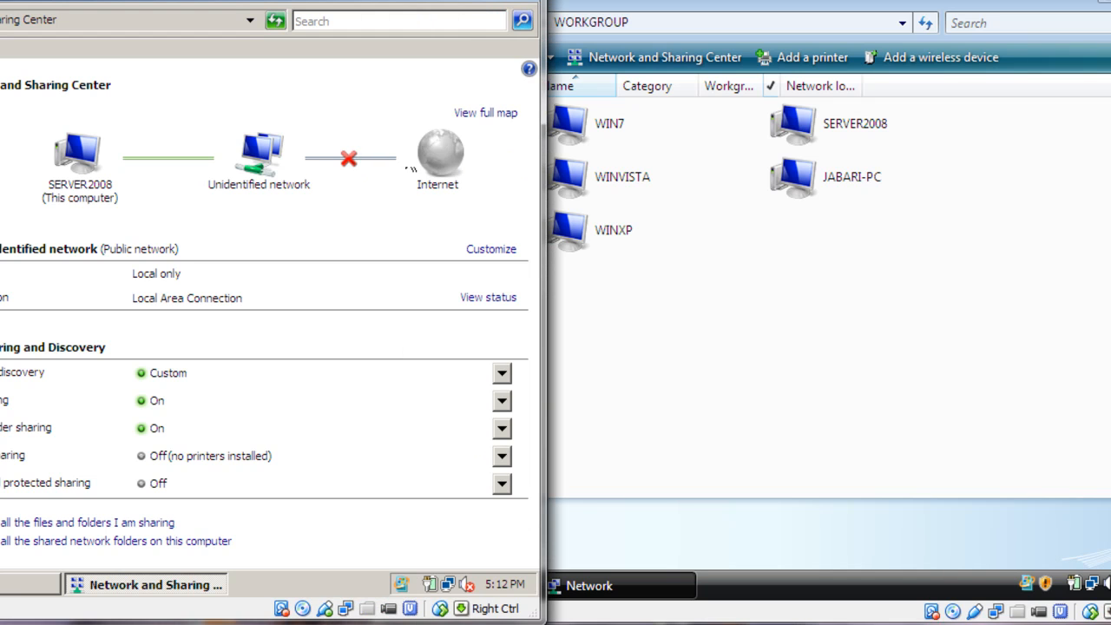
{"action": "left_click", "coordinate": [680, 279]}
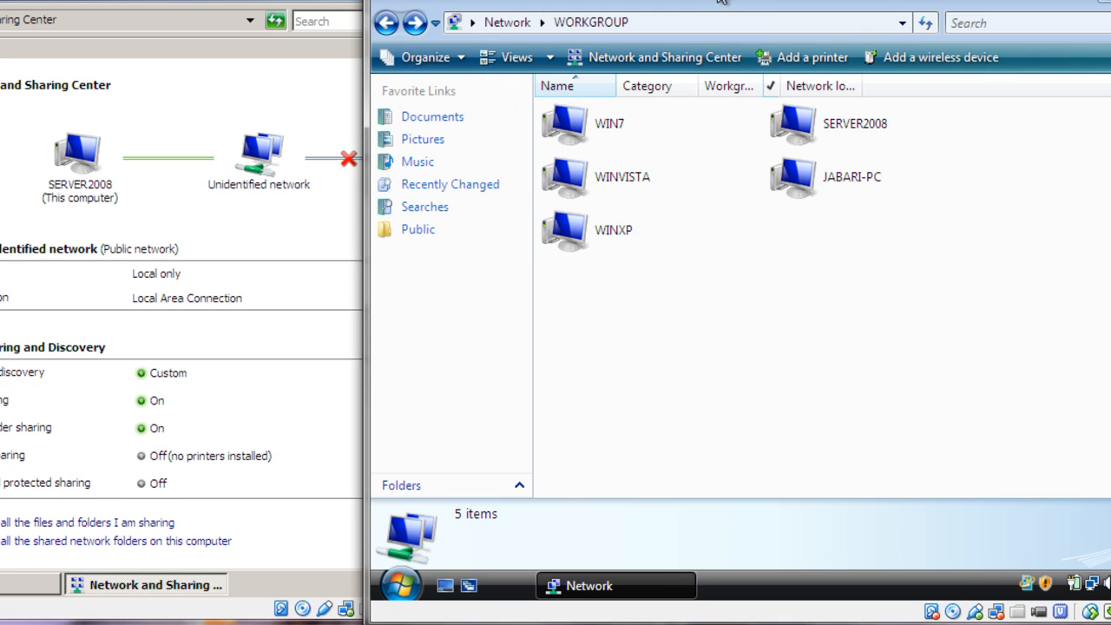
{"action": "left_click_drag", "start_coordinate": [720, 0], "coordinate": [619, 7]}
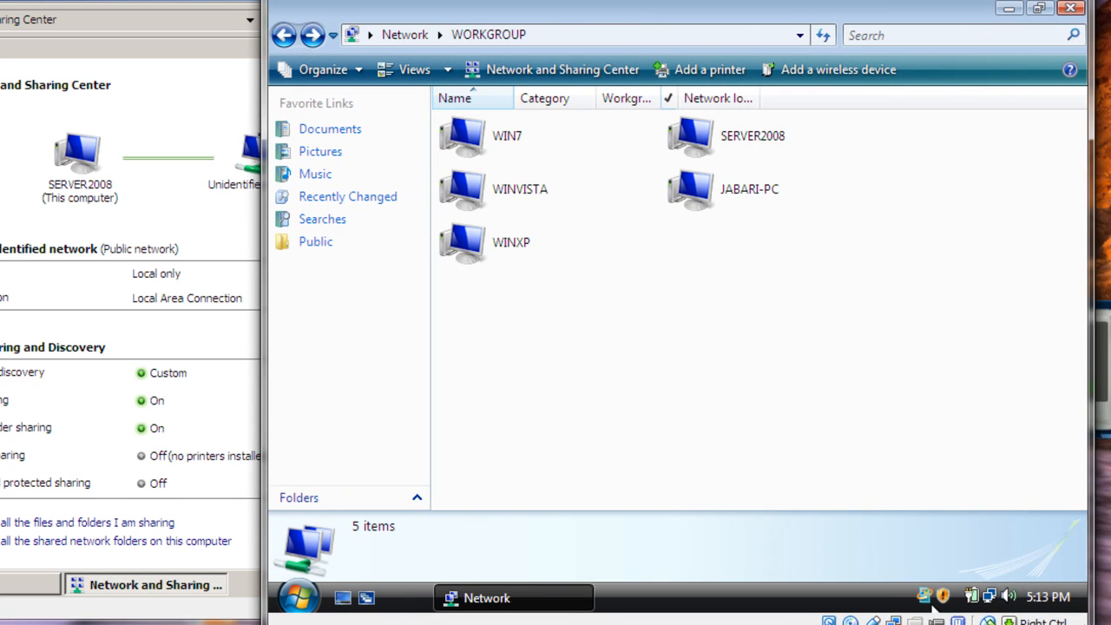
{"action": "left_click", "coordinate": [992, 599]}
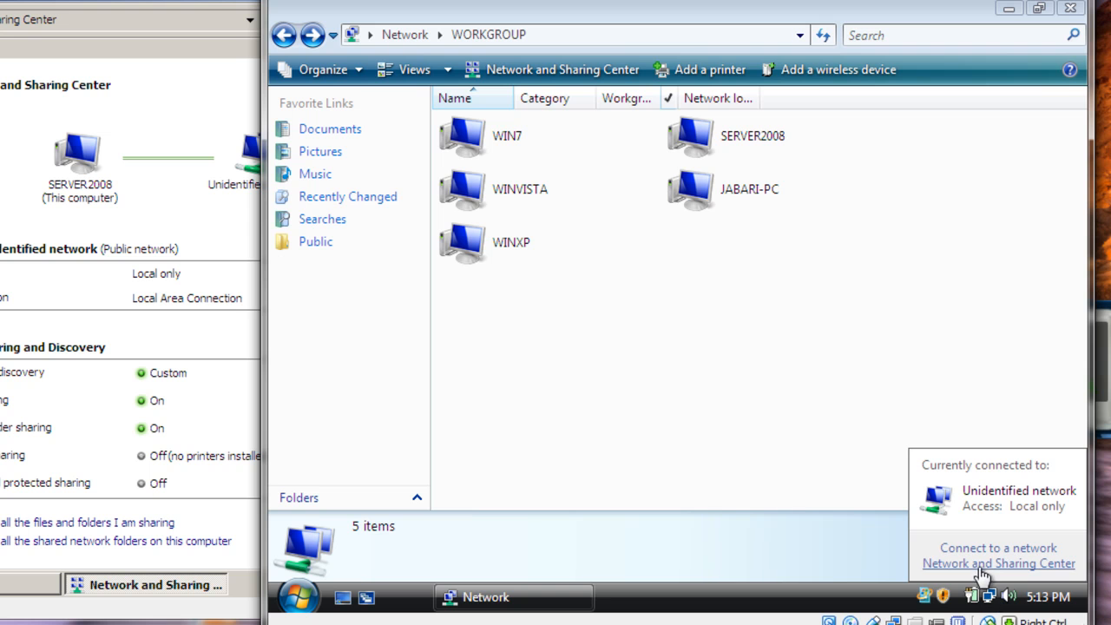
{"action": "left_click", "coordinate": [982, 564]}
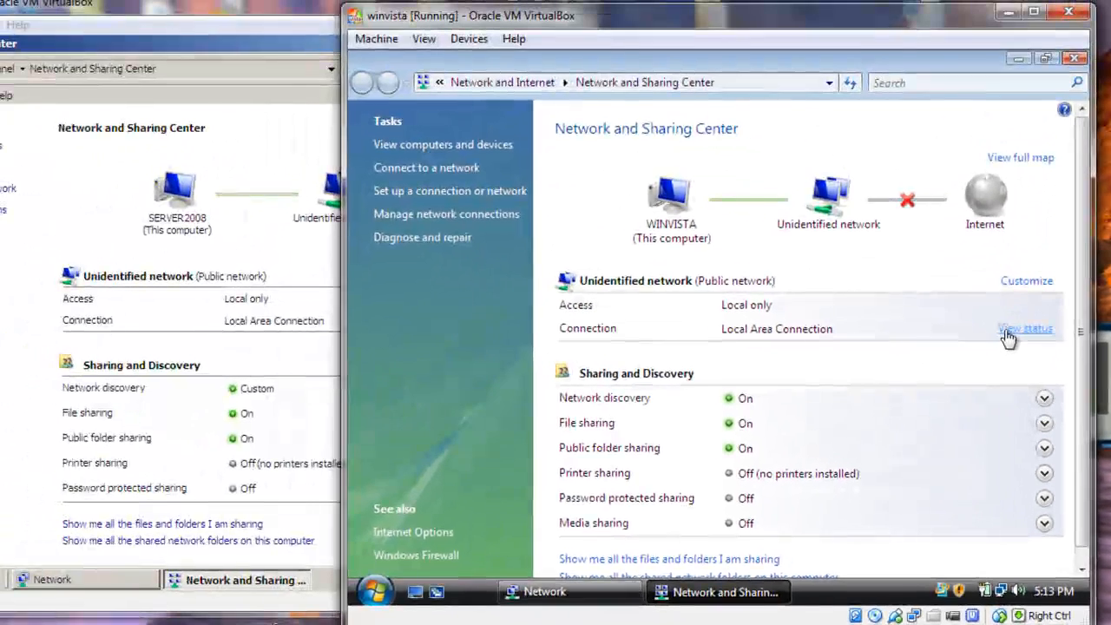
Review the IPv4 properties of the winvista machine's Local Area Connection, granting the permission request, and close the connection dialogs
{"action": "left_click", "coordinate": [1009, 330]}
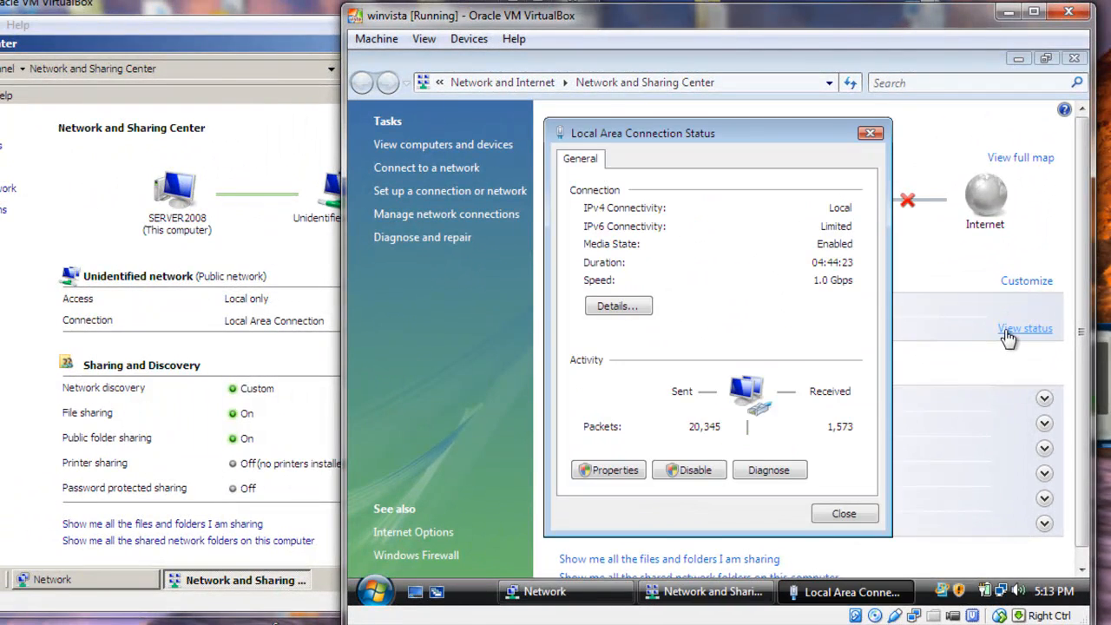
{"action": "left_click", "coordinate": [608, 474]}
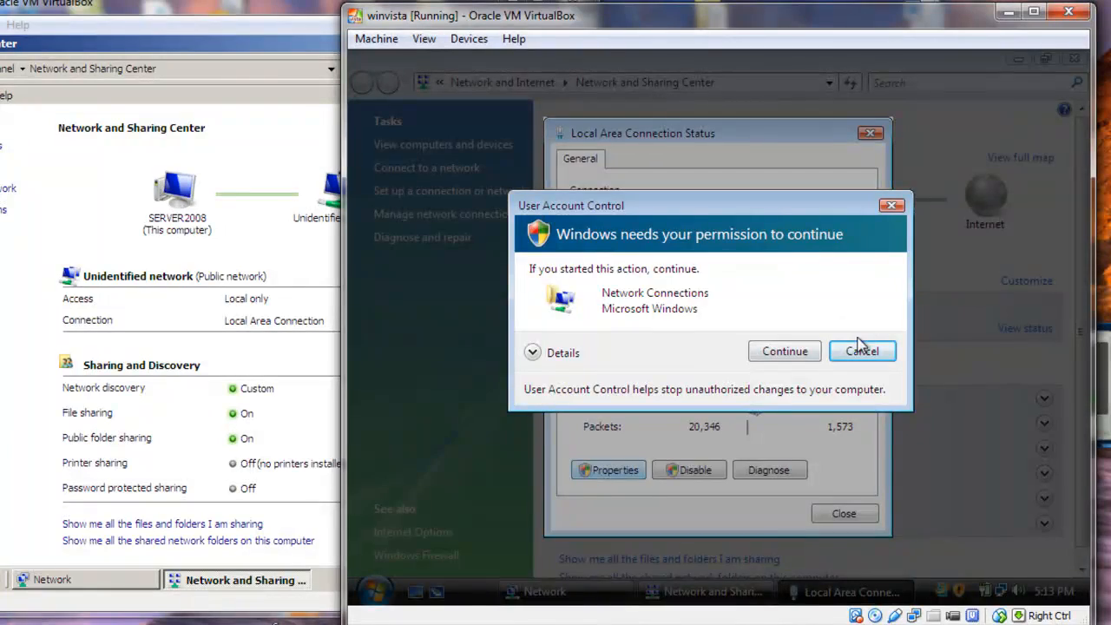
{"action": "left_click", "coordinate": [794, 351]}
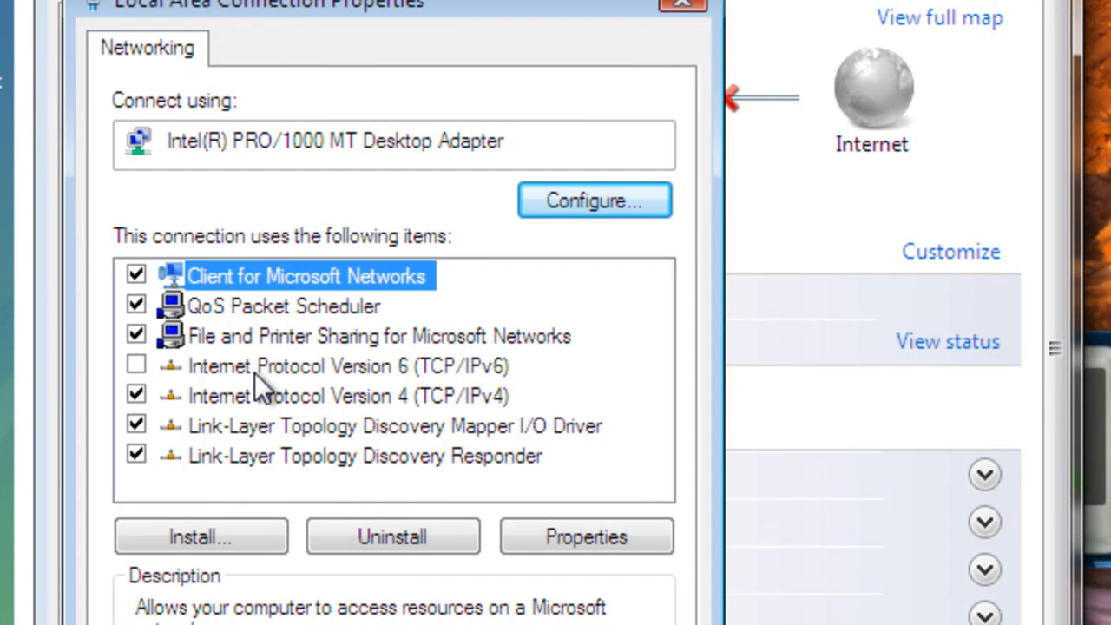
{"action": "left_click", "coordinate": [251, 392]}
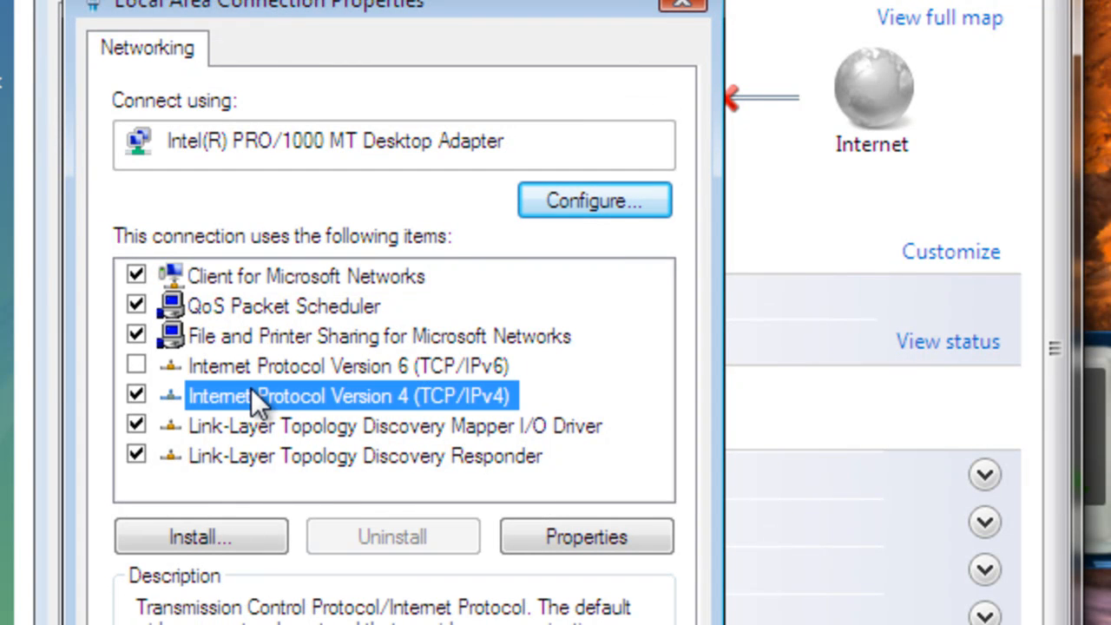
{"action": "left_click", "coordinate": [578, 520]}
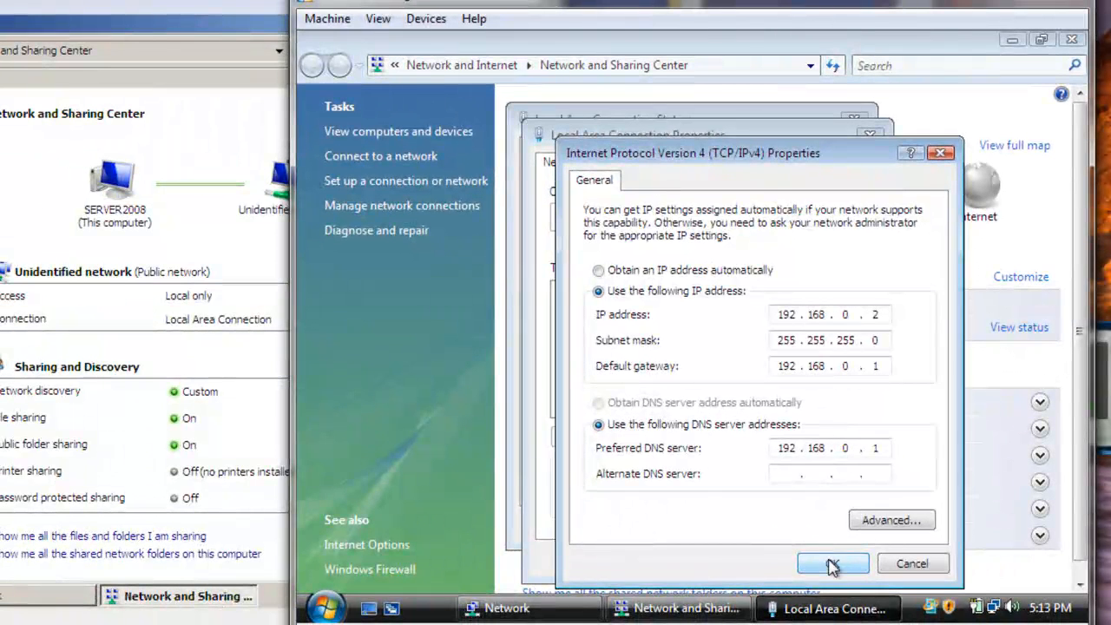
{"action": "left_click", "coordinate": [832, 566]}
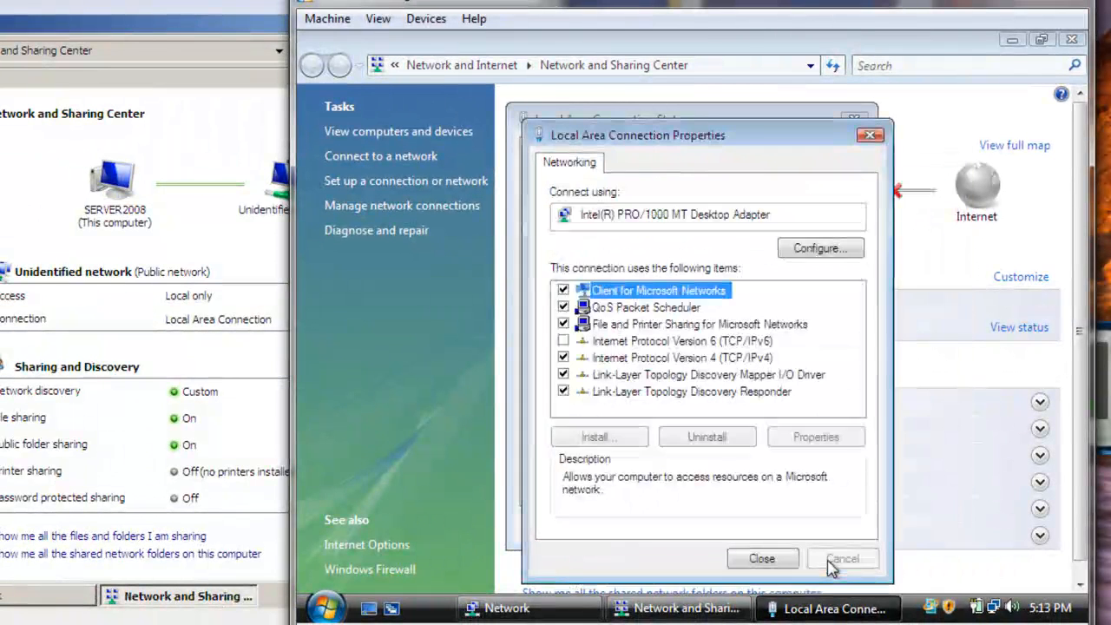
{"action": "left_click", "coordinate": [775, 557]}
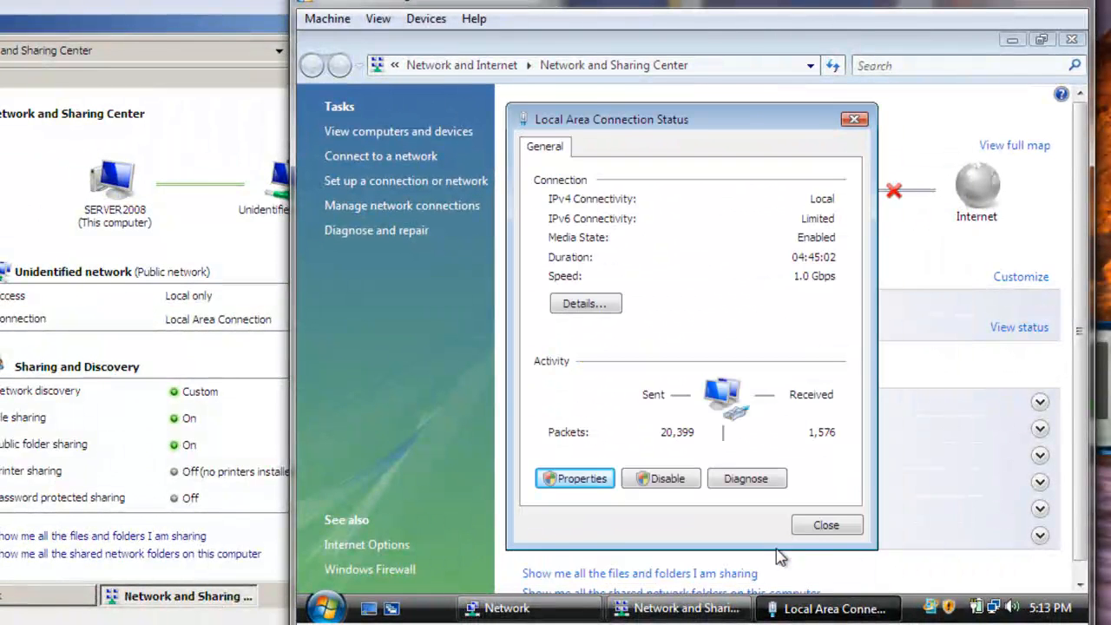
{"action": "left_click", "coordinate": [827, 525]}
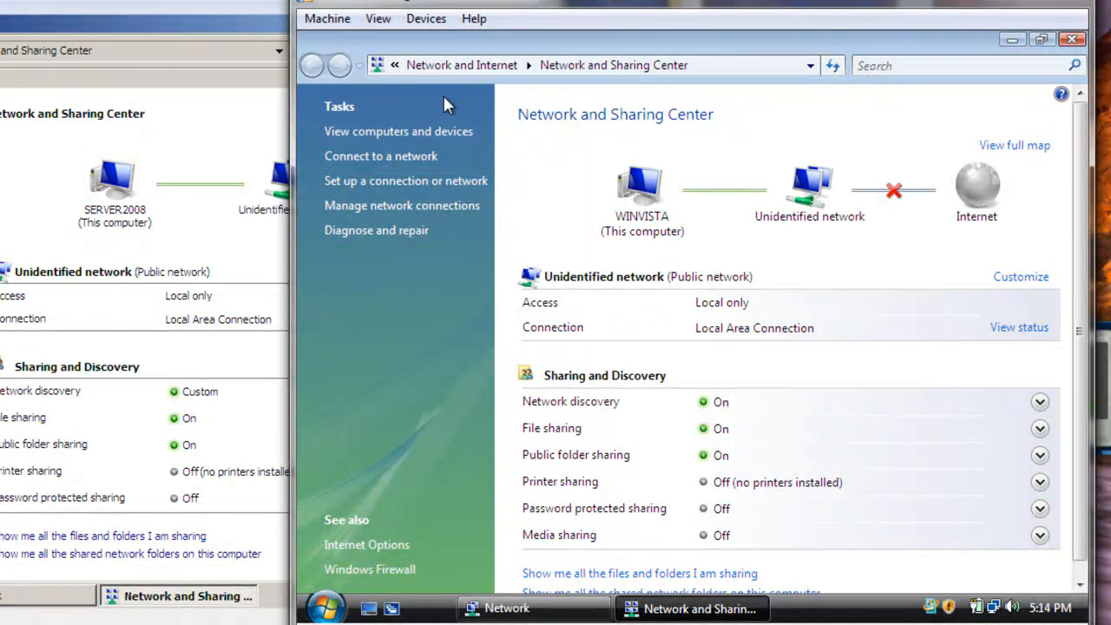
Check the winvista virtual machine's Adapter 1 network settings, including its attachment type and promiscuous mode
{"action": "left_click", "coordinate": [426, 20]}
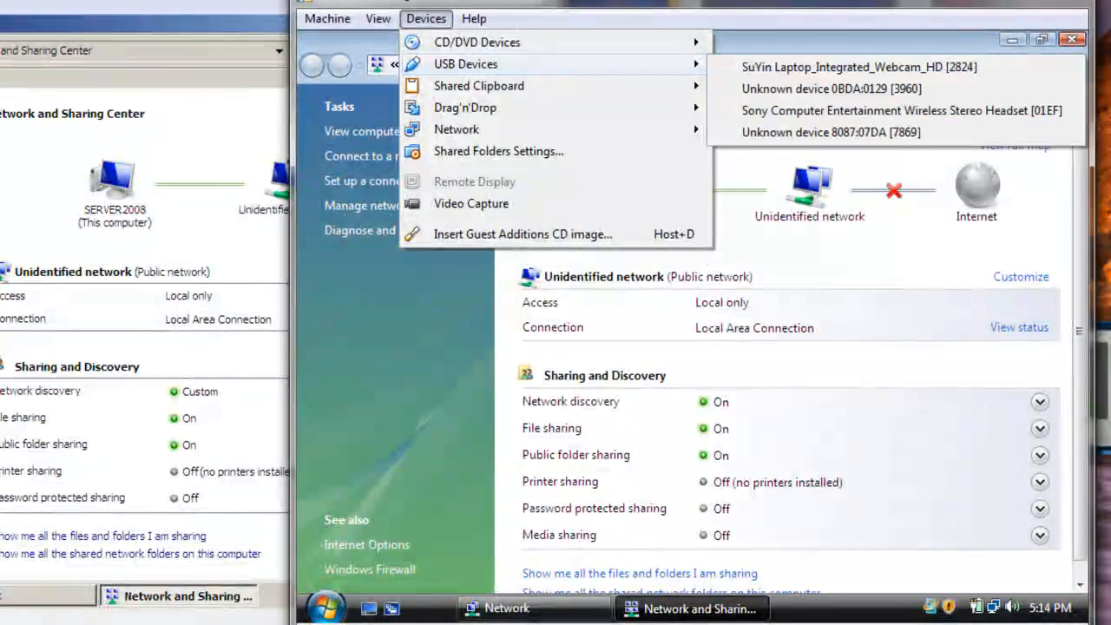
{"action": "mouse_move", "coordinate": [520, 130]}
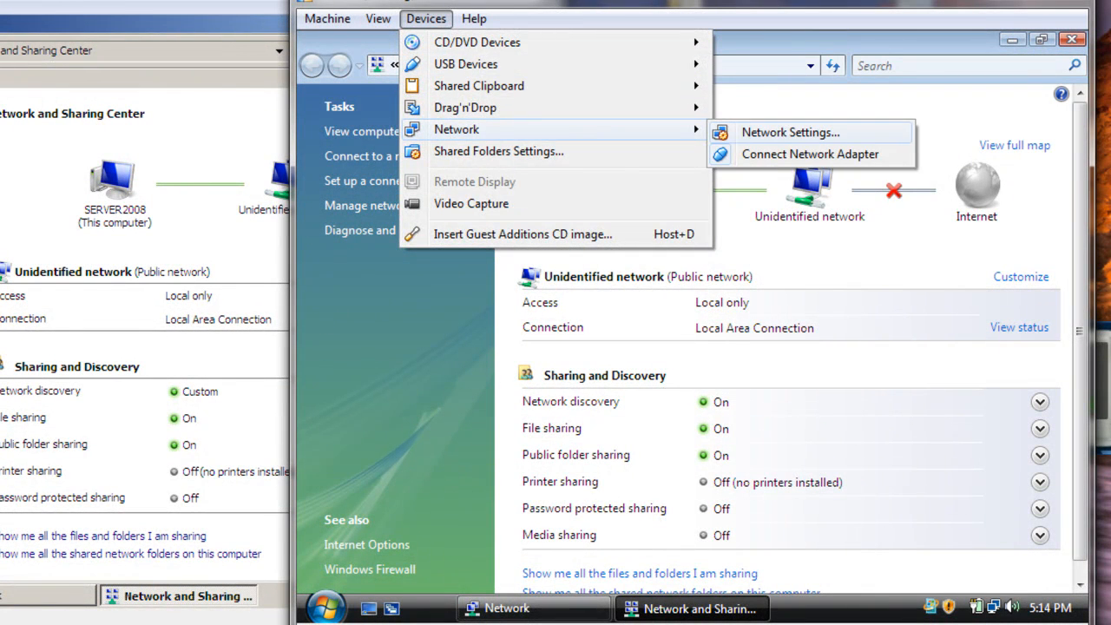
{"action": "left_click", "coordinate": [427, 21]}
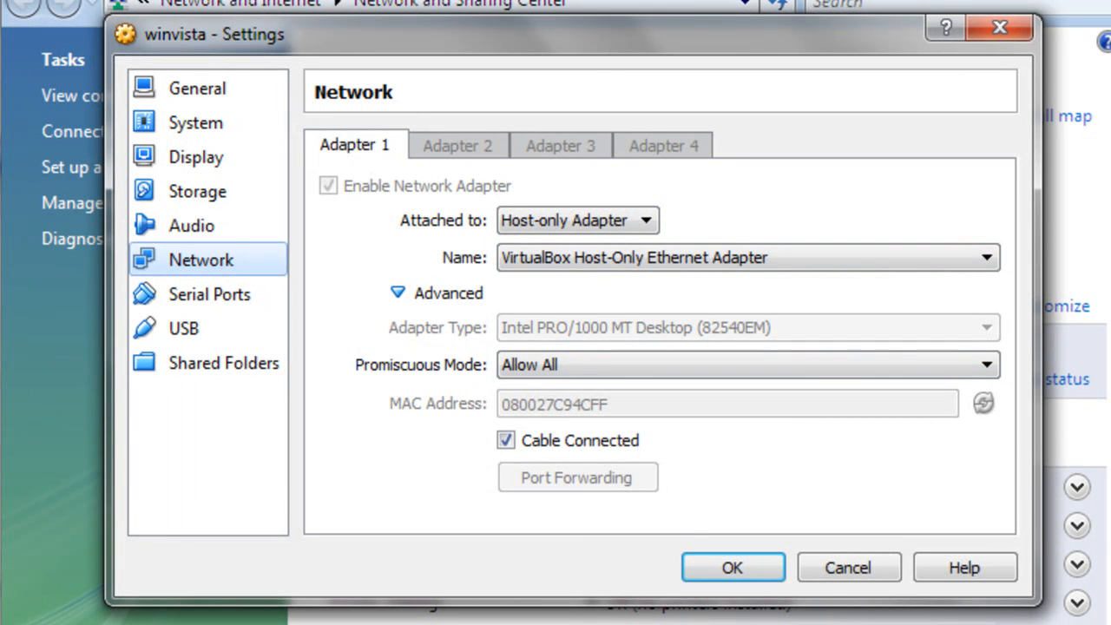
{"action": "left_click", "coordinate": [749, 365]}
{"action": "left_click", "coordinate": [748, 364]}
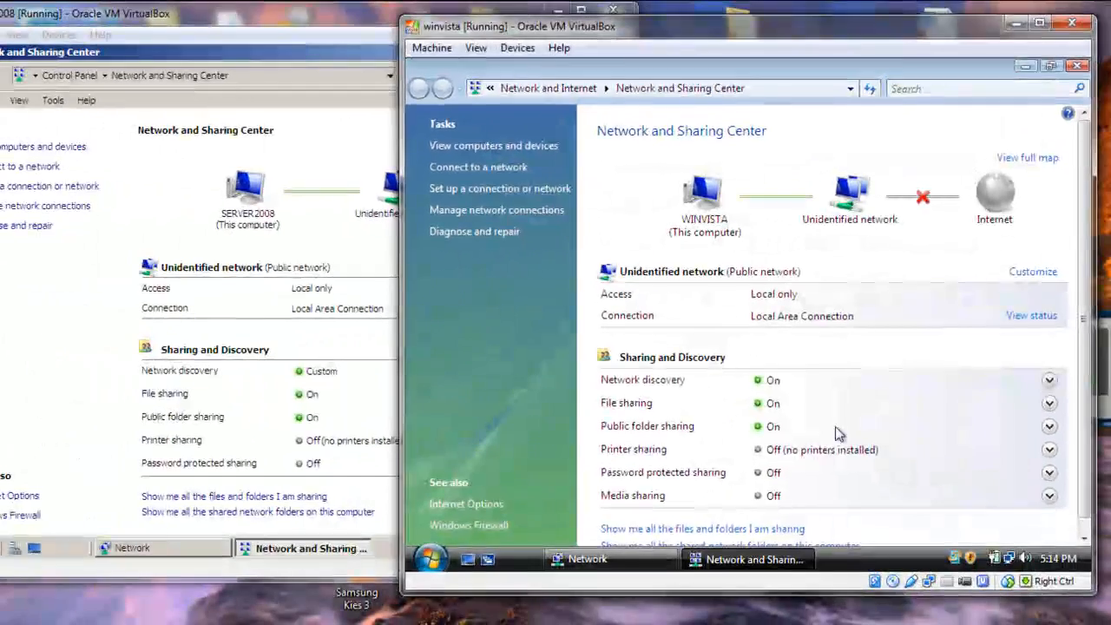
Switch to the server2008 virtual machine and open its VirtualBox network settings for checking
{"action": "left_click", "coordinate": [203, 205]}
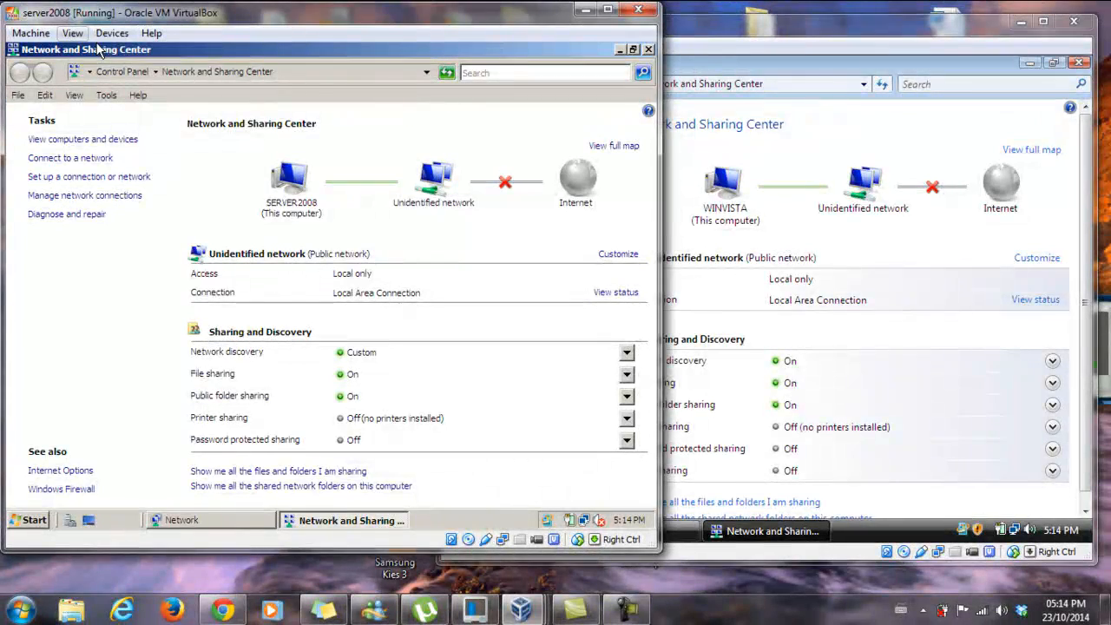
{"action": "left_click", "coordinate": [72, 33]}
{"action": "mouse_move", "coordinate": [112, 33]}
{"action": "mouse_move", "coordinate": [144, 106]}
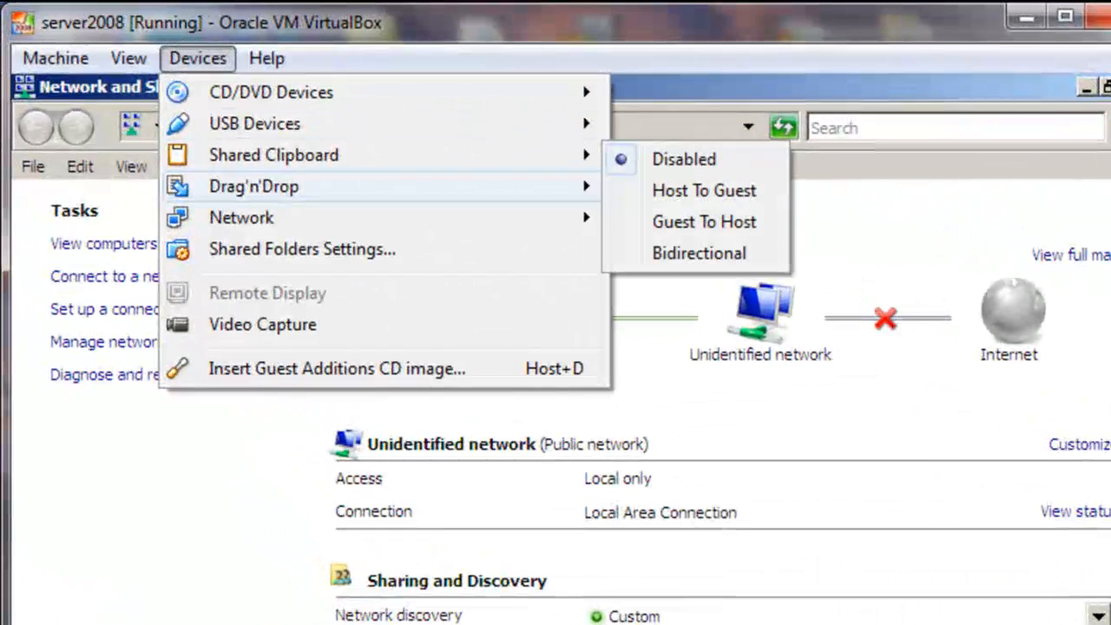
{"action": "mouse_move", "coordinate": [242, 217]}
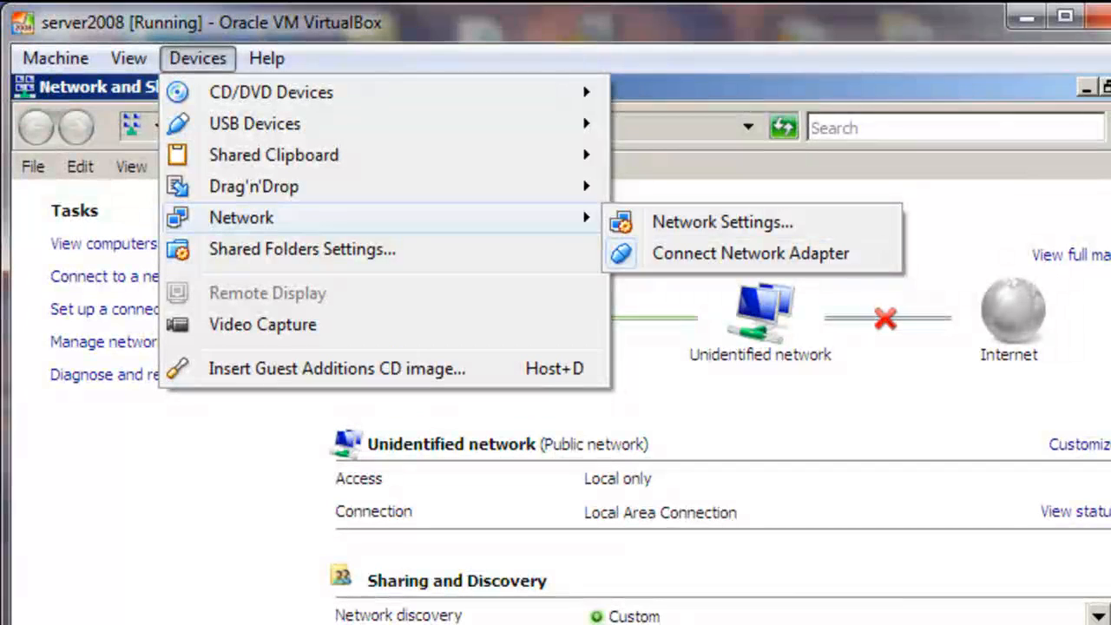
{"action": "left_click", "coordinate": [722, 222]}
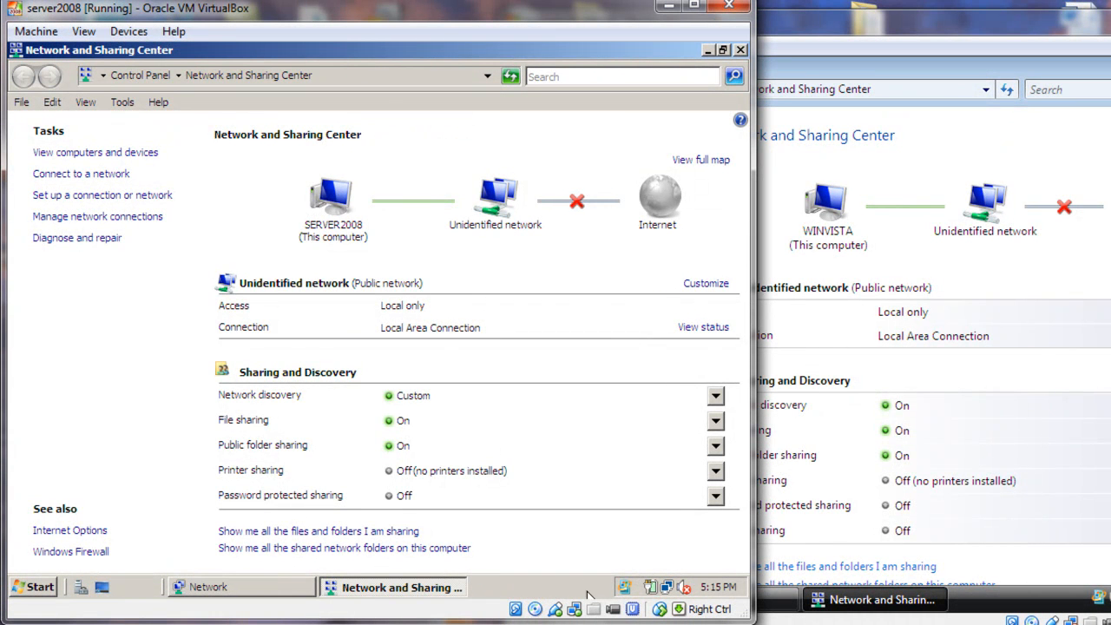
{"action": "left_click", "coordinate": [599, 624]}
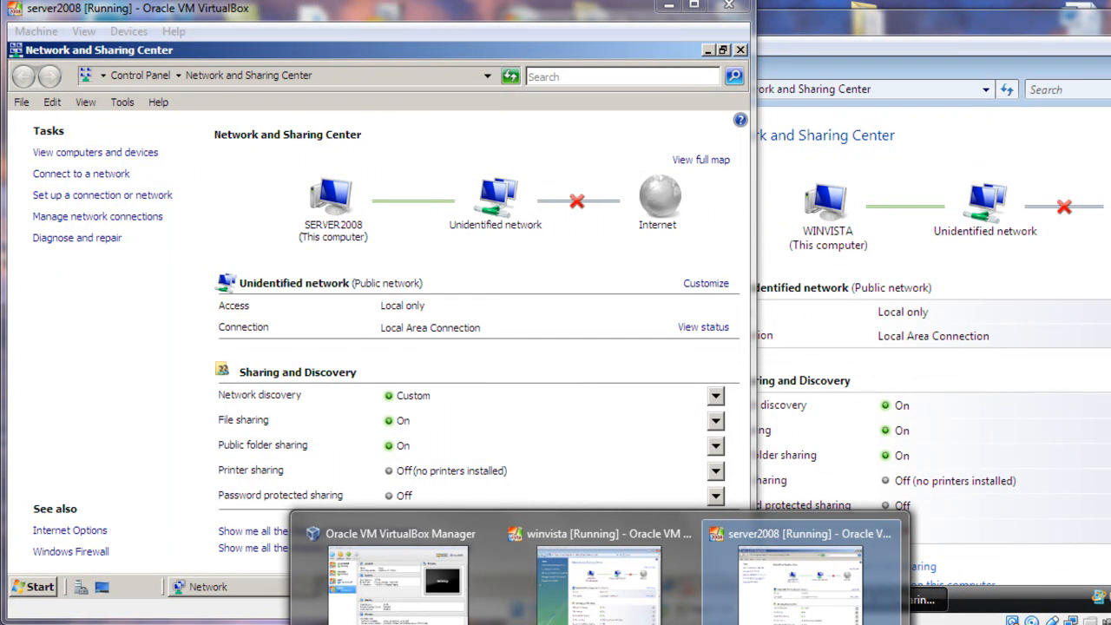
{"action": "mouse_move", "coordinate": [599, 599]}
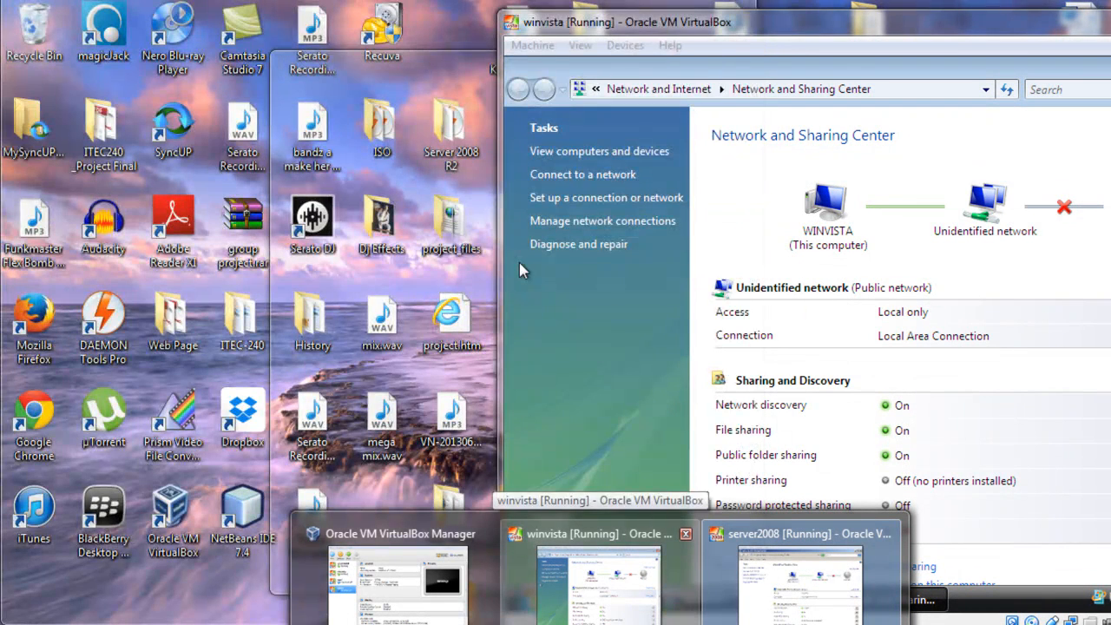
{"action": "left_click", "coordinate": [599, 586]}
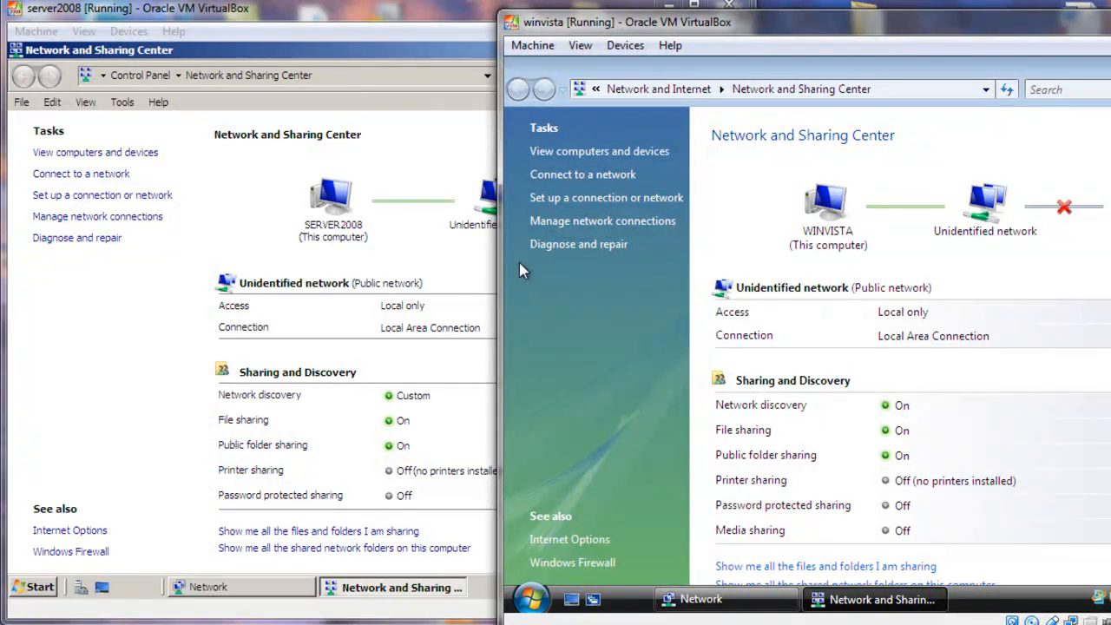
{"action": "left_click", "coordinate": [126, 371]}
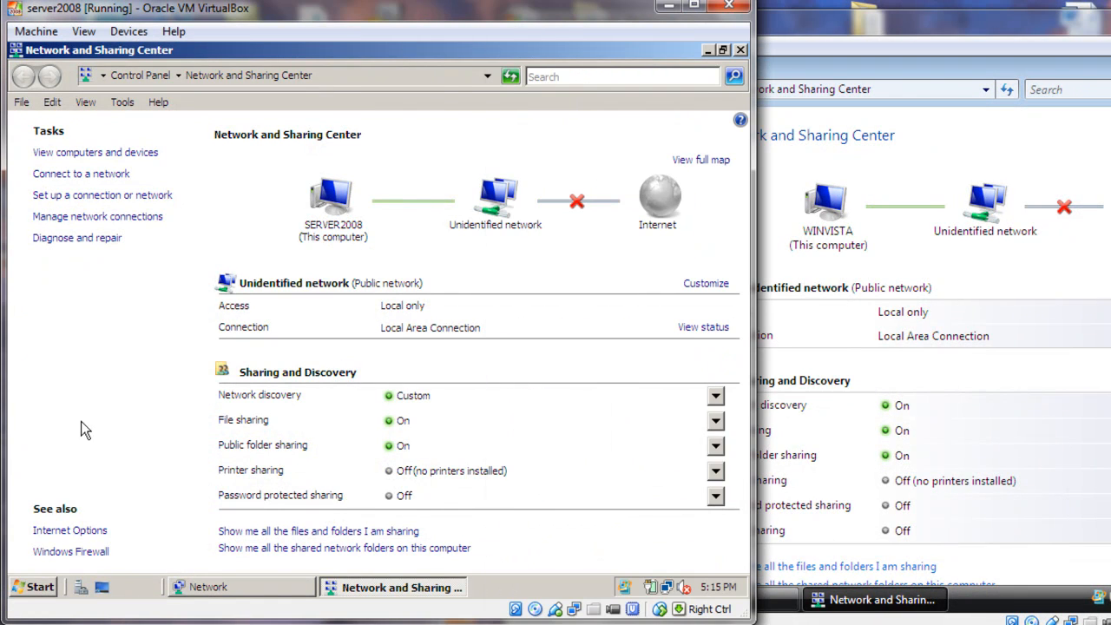
Browse the network from the server2008 machine, open the WINVISTA computer's shared items, and return to the computer list
{"action": "left_click", "coordinate": [209, 588]}
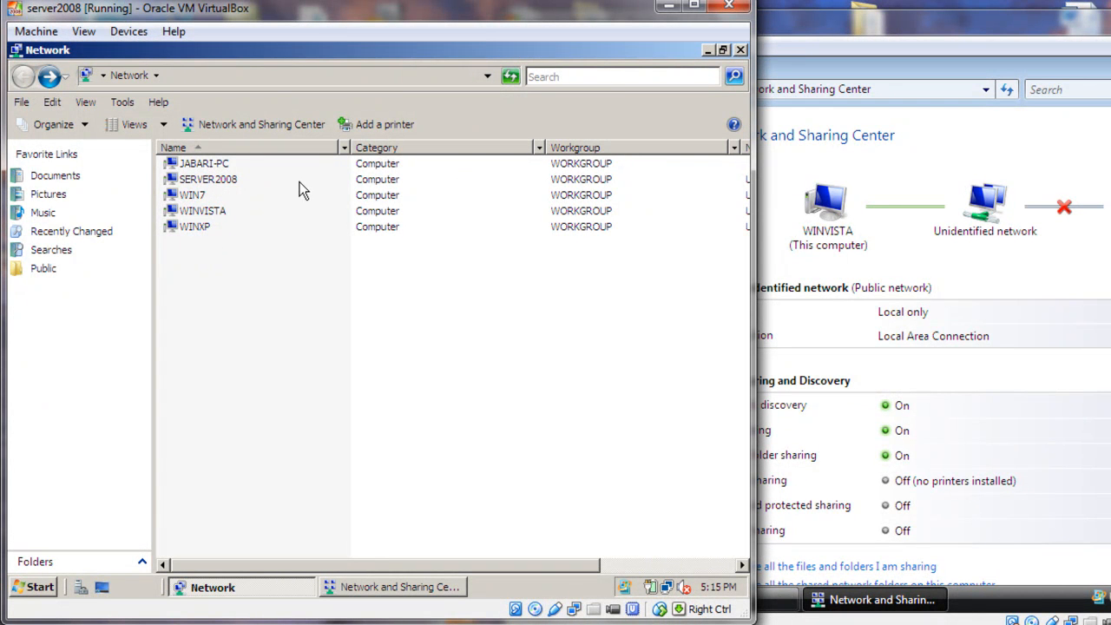
{"action": "left_click", "coordinate": [211, 212]}
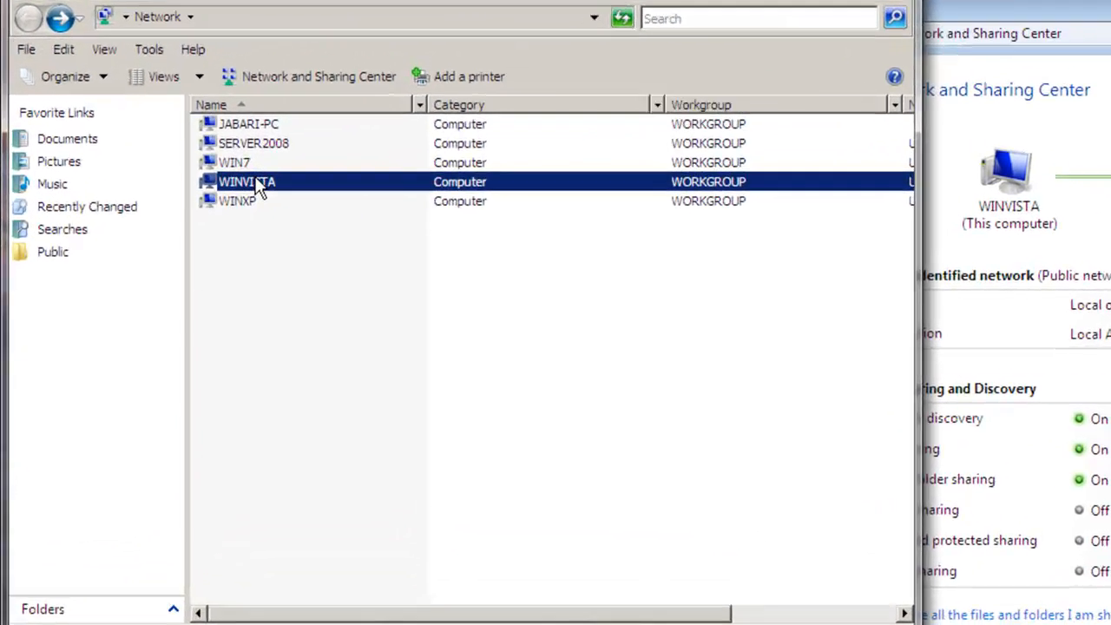
{"action": "double_click", "coordinate": [211, 212]}
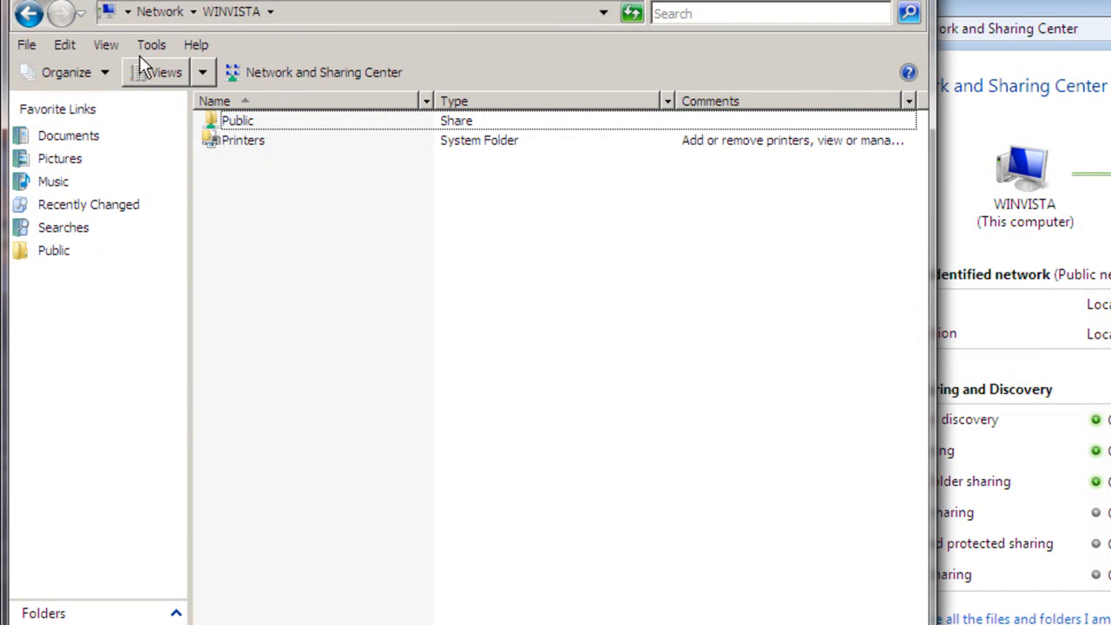
{"action": "left_click", "coordinate": [29, 12]}
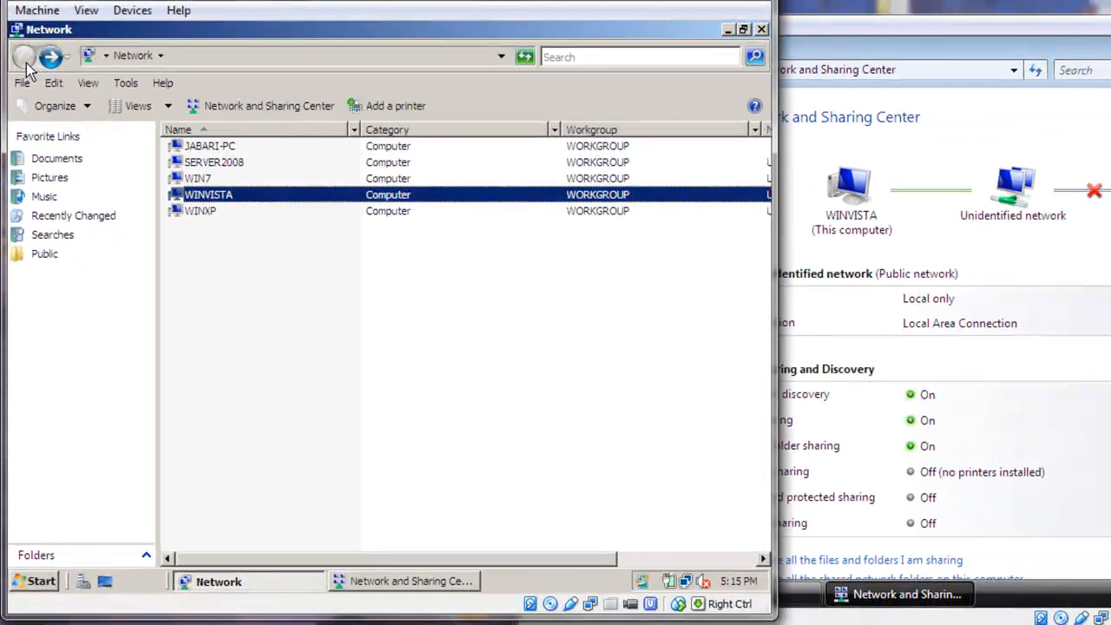
Switch to the winvista machine, browse its network to SERVER2008's shared items, and close the network window
{"action": "left_click", "coordinate": [979, 116]}
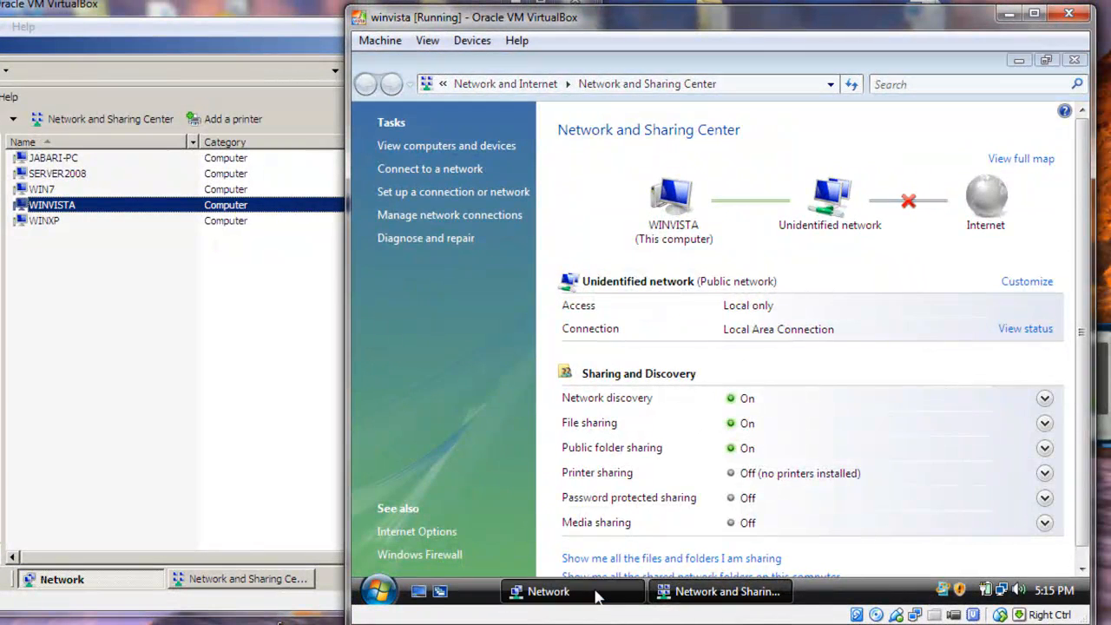
{"action": "left_click", "coordinate": [547, 591]}
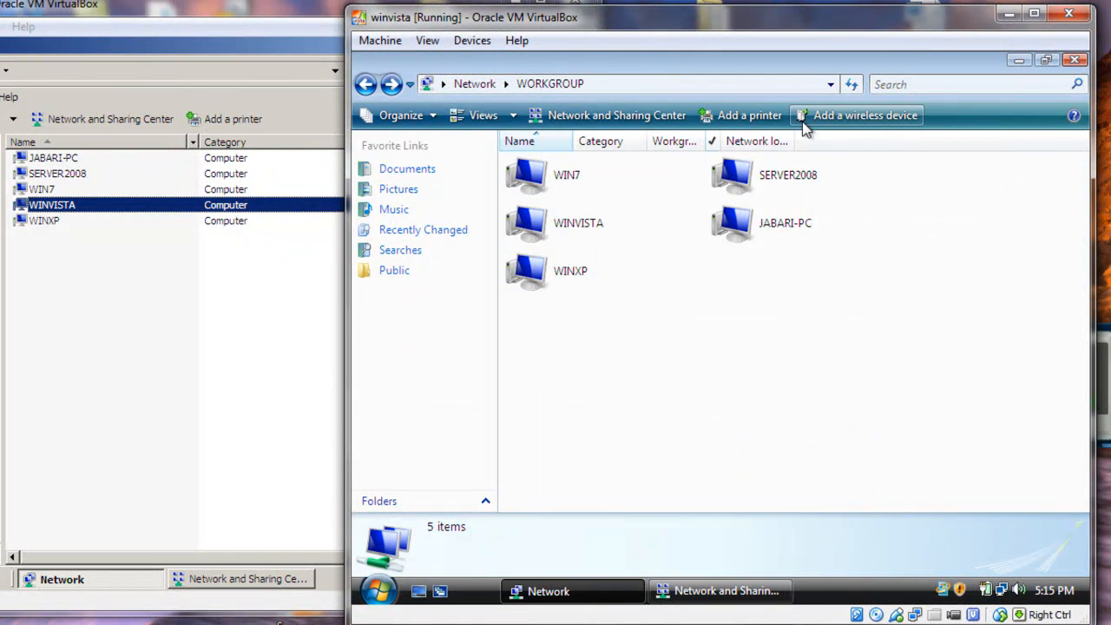
{"action": "left_click", "coordinate": [745, 184]}
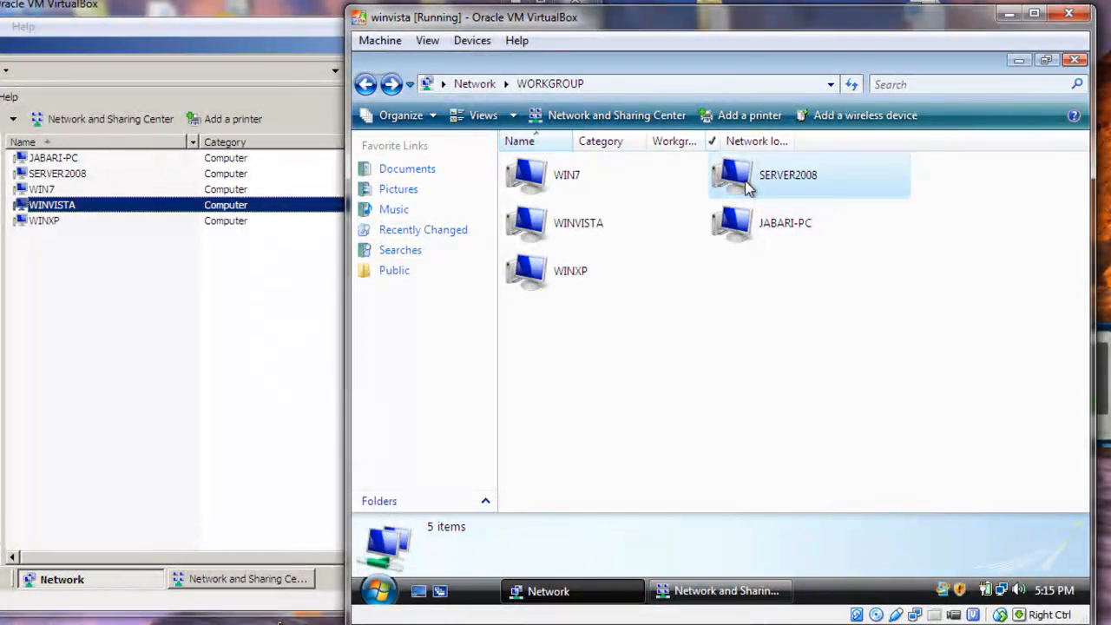
{"action": "double_click", "coordinate": [748, 189]}
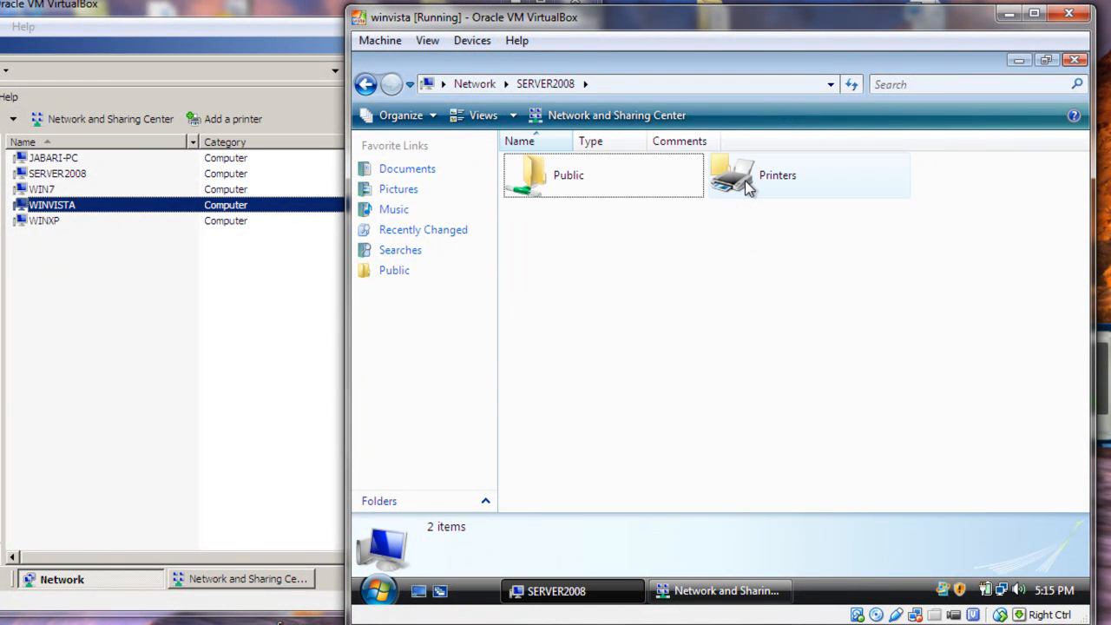
{"action": "left_click", "coordinate": [1072, 60]}
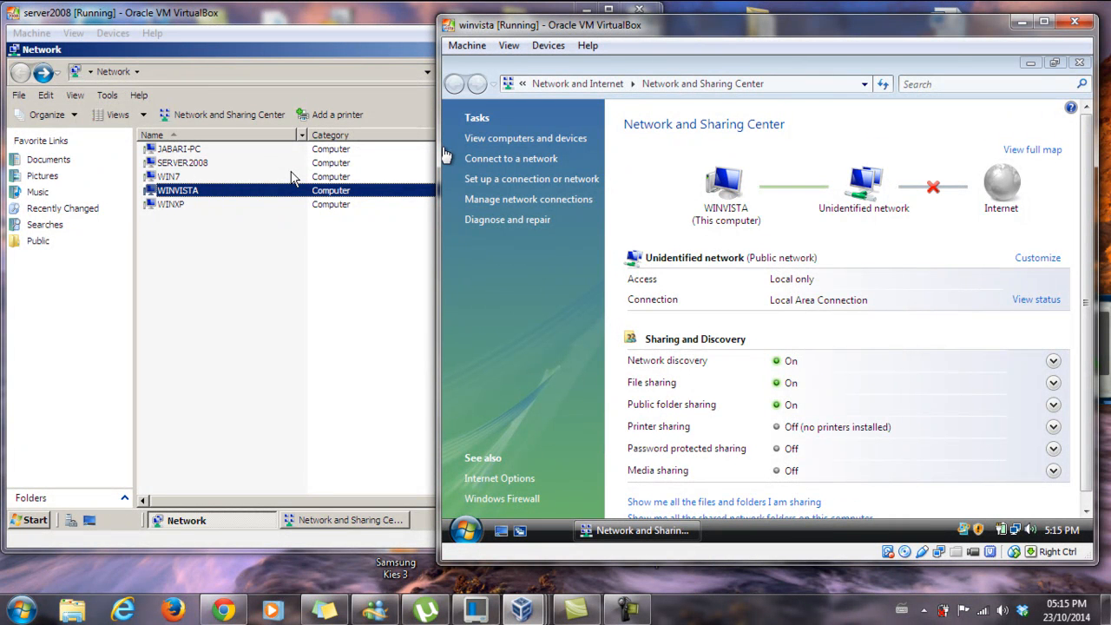
Return to the server2008 machine and open the Remote Desktop settings from its Initial Configuration Tasks
{"action": "left_click", "coordinate": [327, 249]}
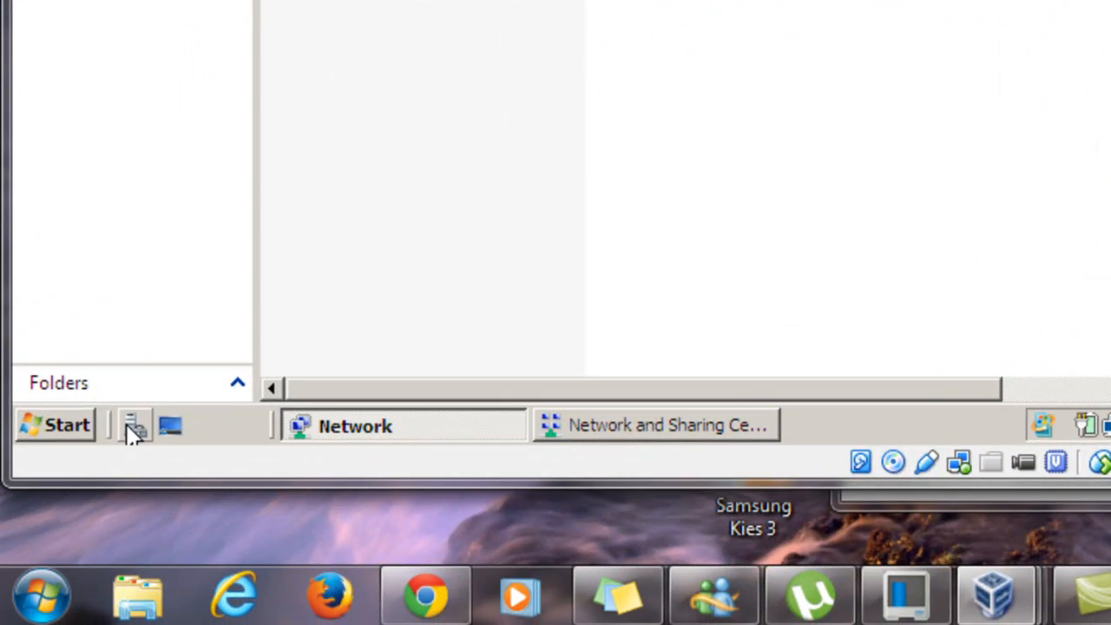
{"action": "left_click", "coordinate": [133, 427]}
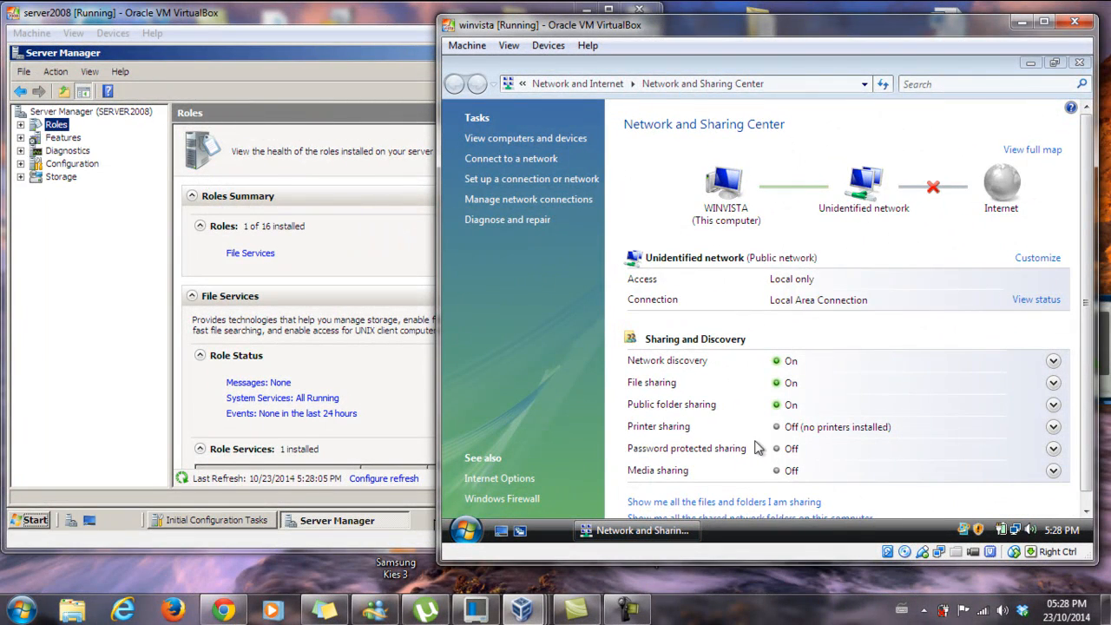
{"action": "left_click", "coordinate": [57, 314]}
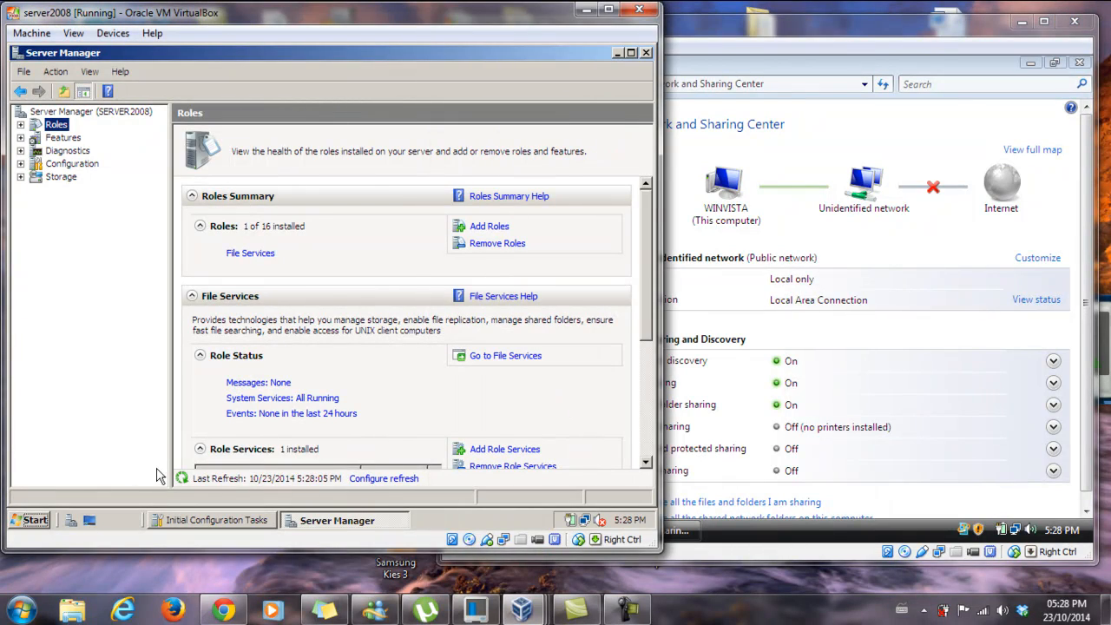
{"action": "left_click", "coordinate": [201, 519]}
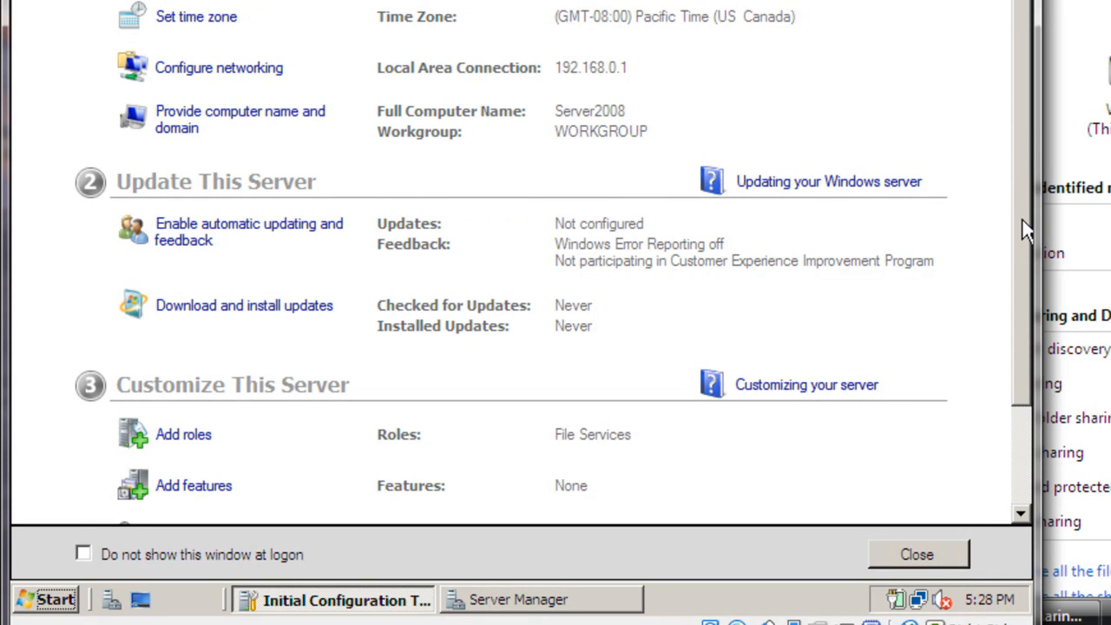
{"action": "left_click_drag", "start_coordinate": [1031, 235], "coordinate": [1005, 326]}
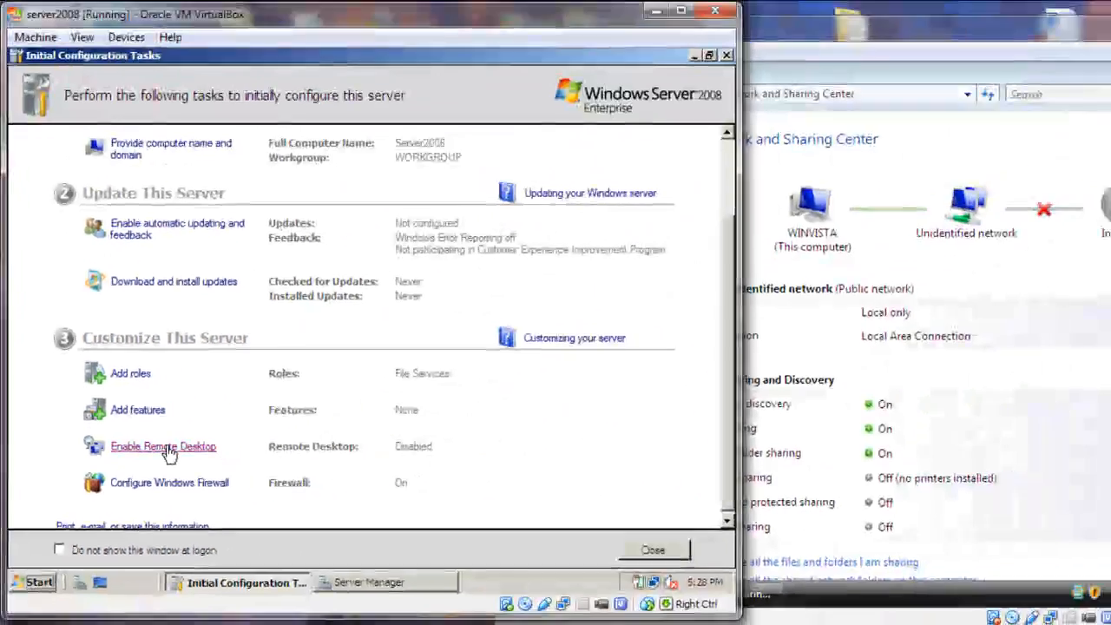
{"action": "left_click", "coordinate": [168, 448]}
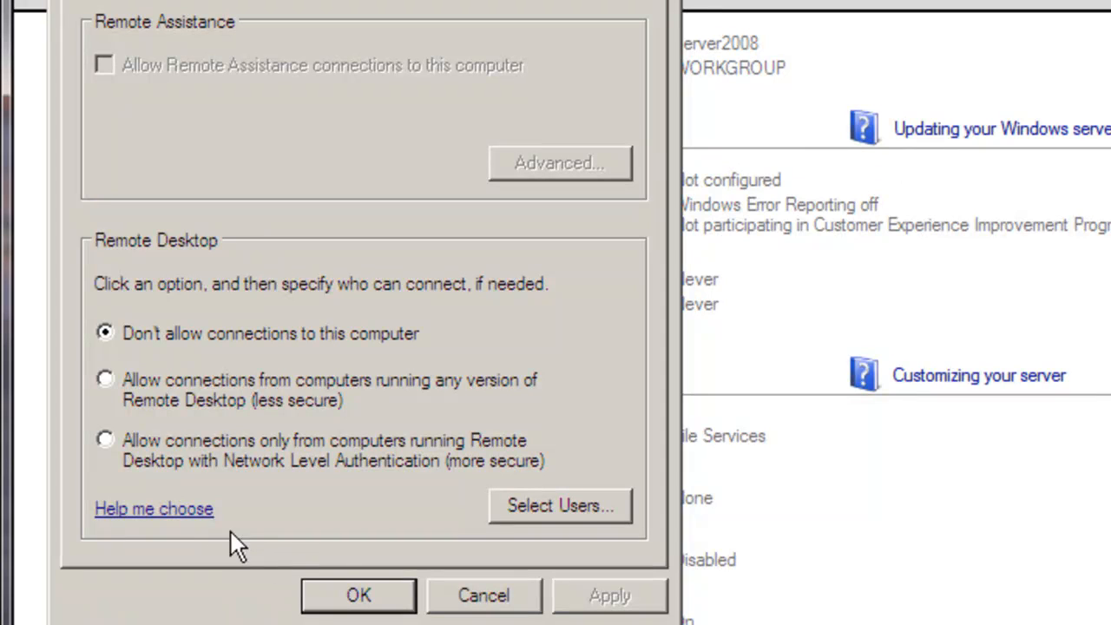
Allow connections only from computers running Remote Desktop with Network Level Authentication, accept the firewall exception, and apply the settings
{"action": "left_click", "coordinate": [105, 436]}
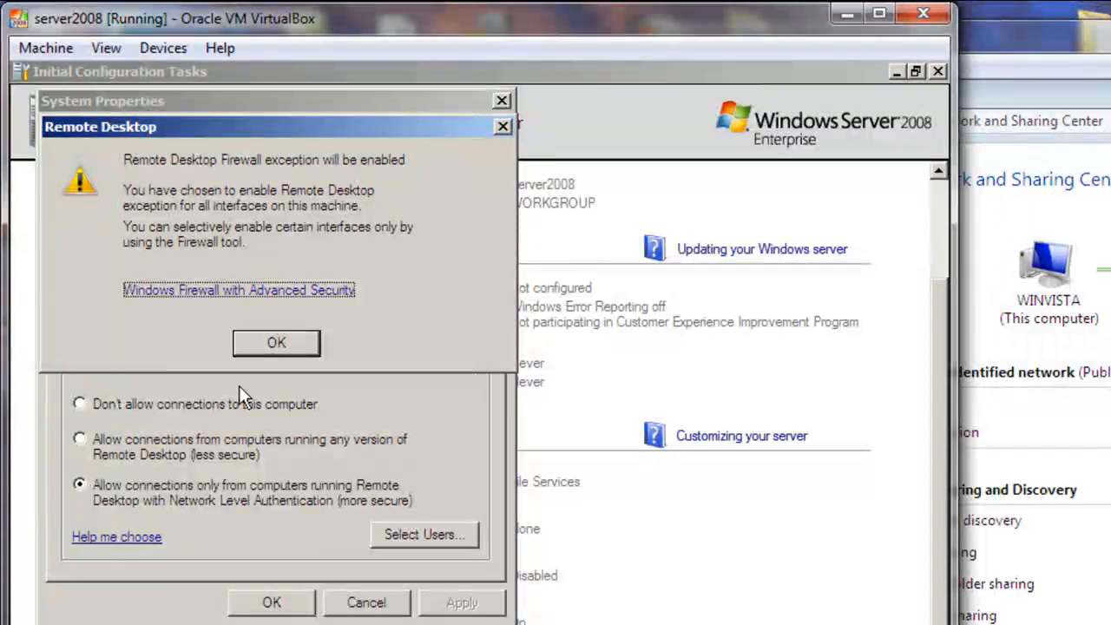
{"action": "left_click", "coordinate": [296, 335]}
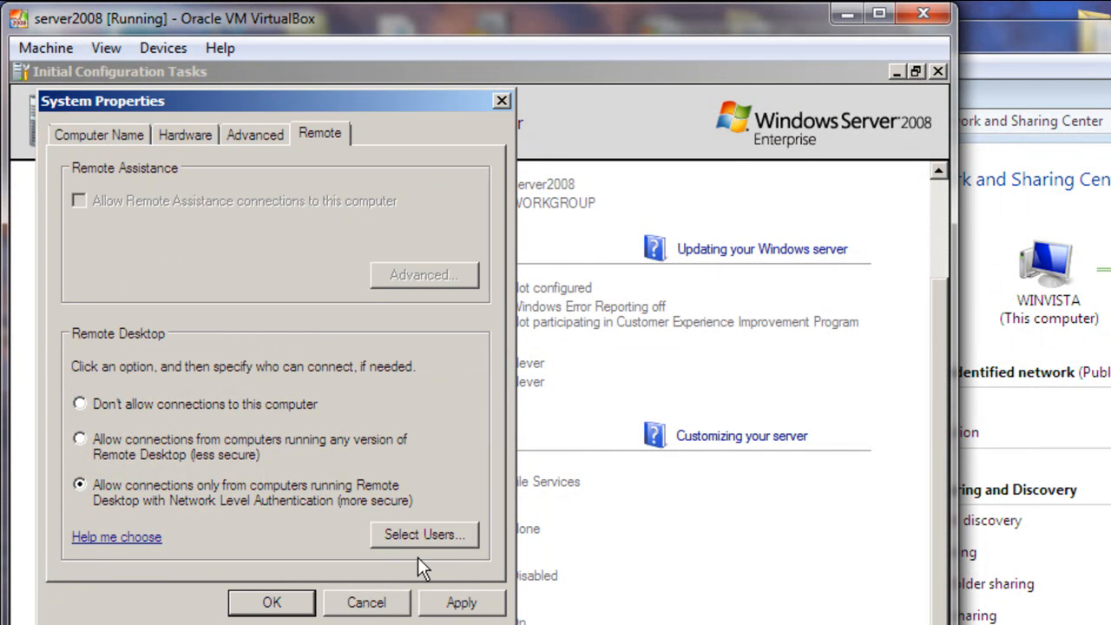
{"action": "left_click", "coordinate": [446, 603]}
{"action": "left_click", "coordinate": [267, 603]}
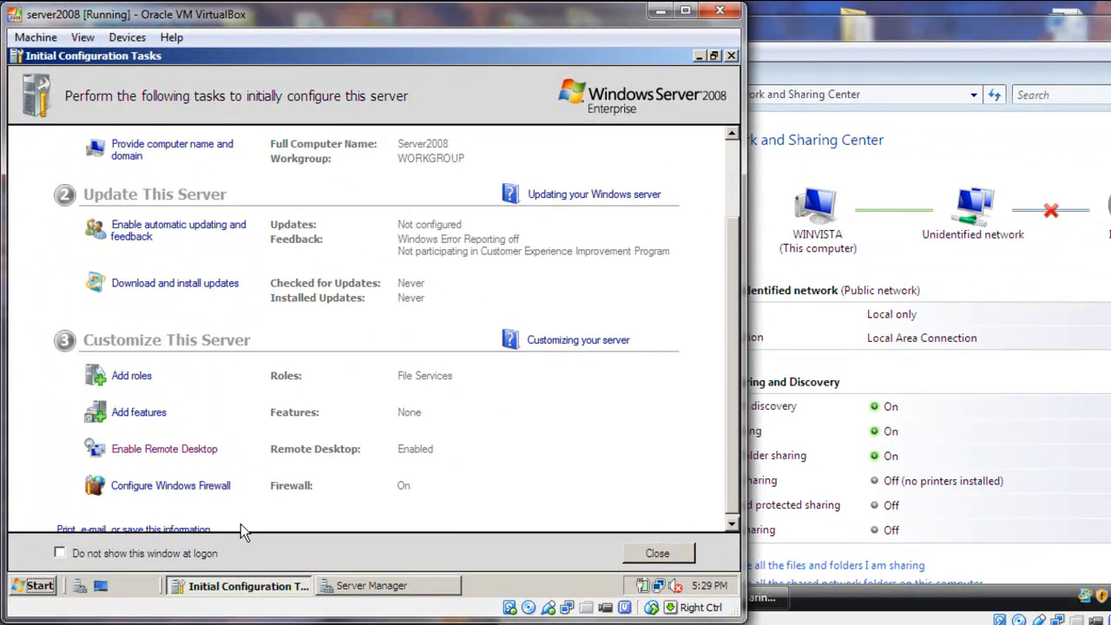
Install the Active Directory Domain Services role on the server2008 machine using the Add Roles Wizard in Server Manager
{"action": "left_click", "coordinate": [352, 588]}
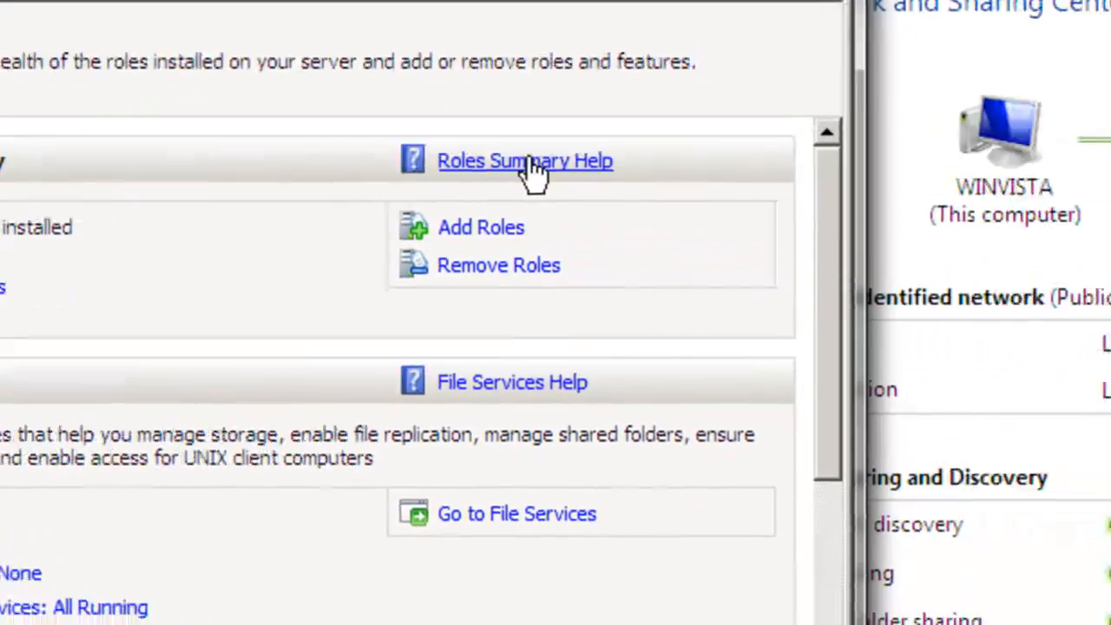
{"action": "left_click", "coordinate": [488, 221]}
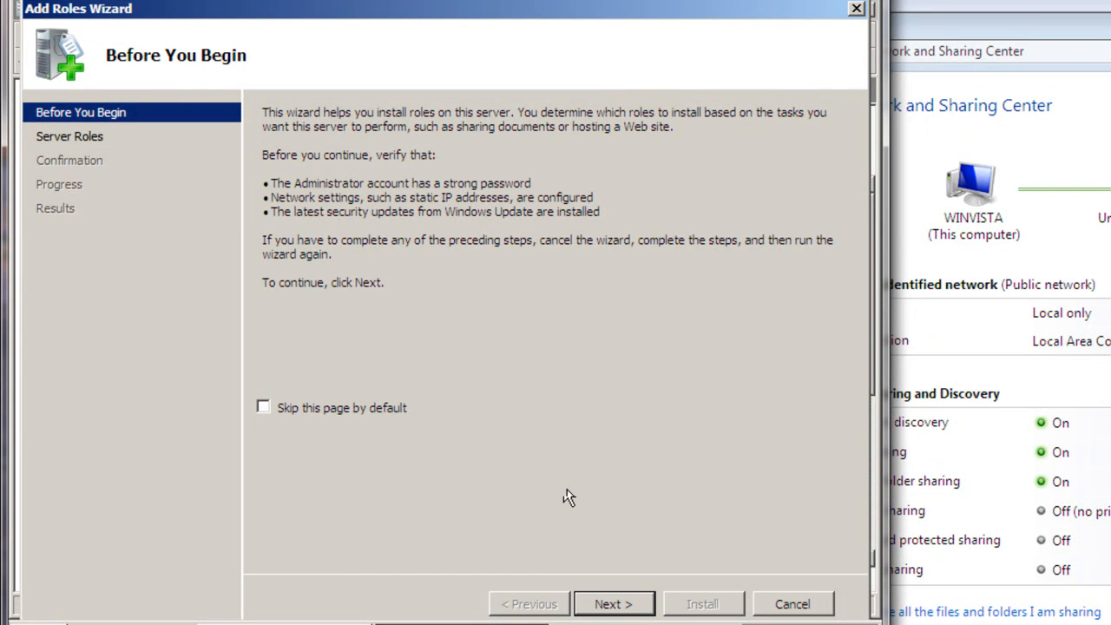
{"action": "left_click", "coordinate": [603, 608]}
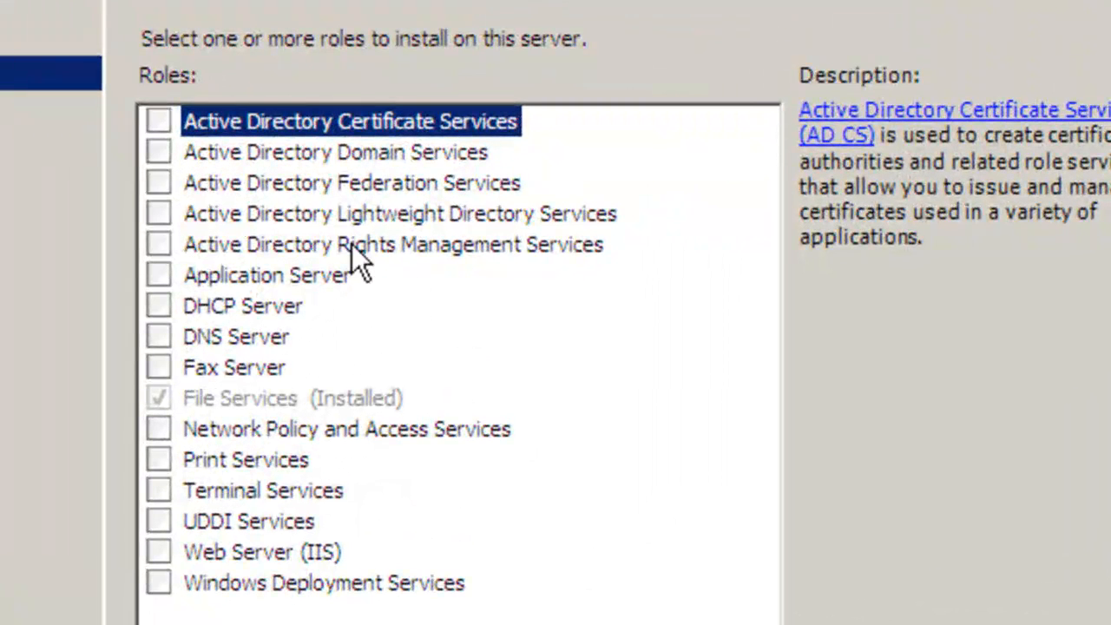
{"action": "left_click", "coordinate": [158, 153]}
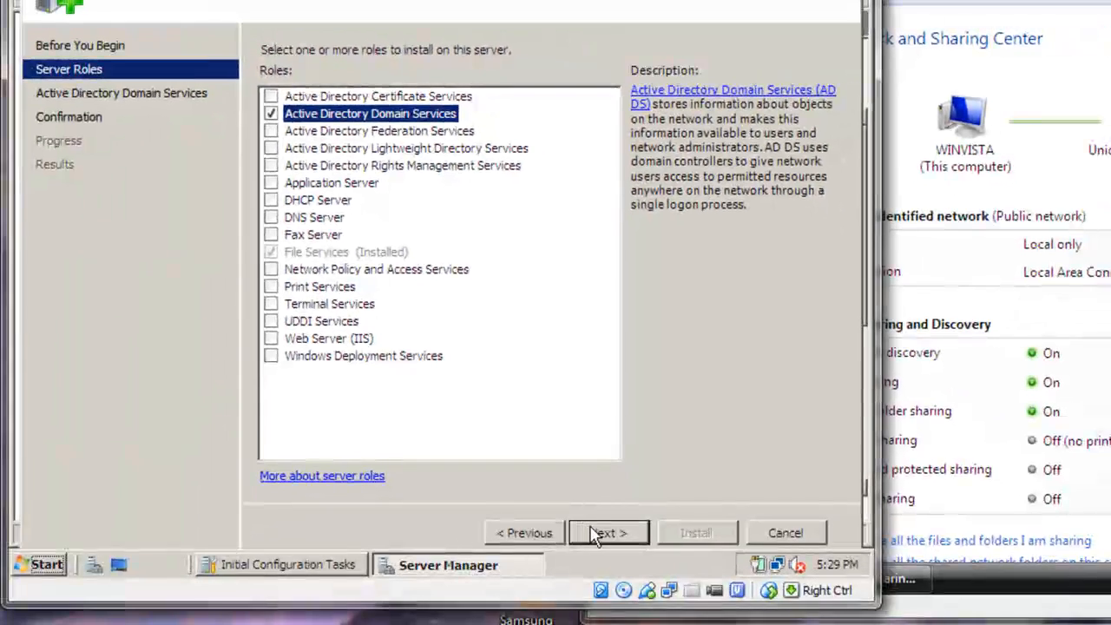
{"action": "left_click", "coordinate": [618, 620]}
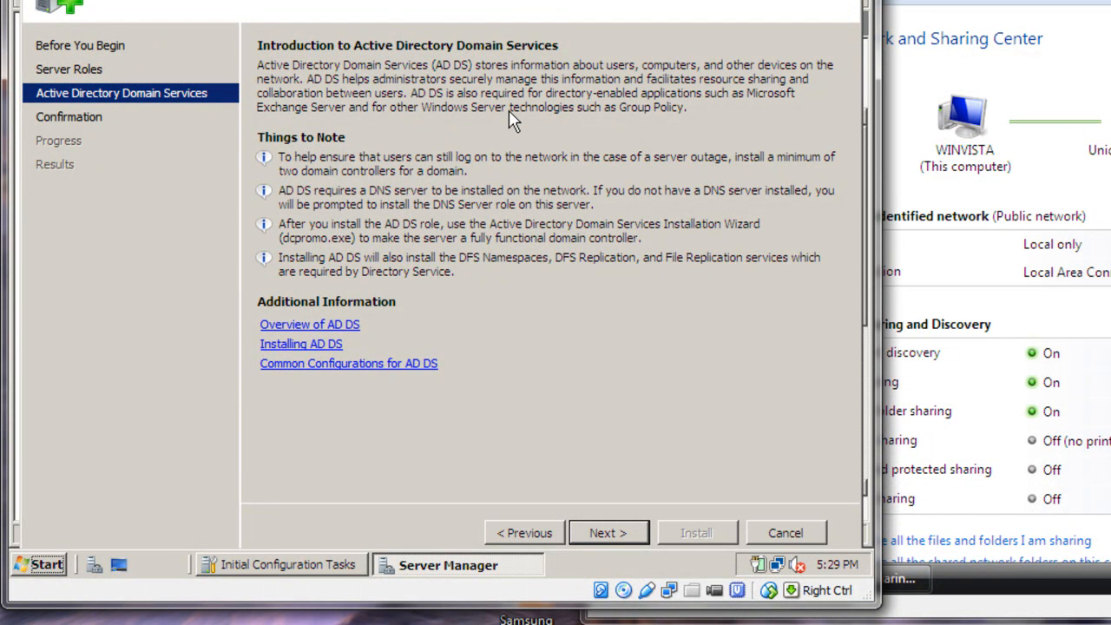
{"action": "left_click", "coordinate": [606, 533]}
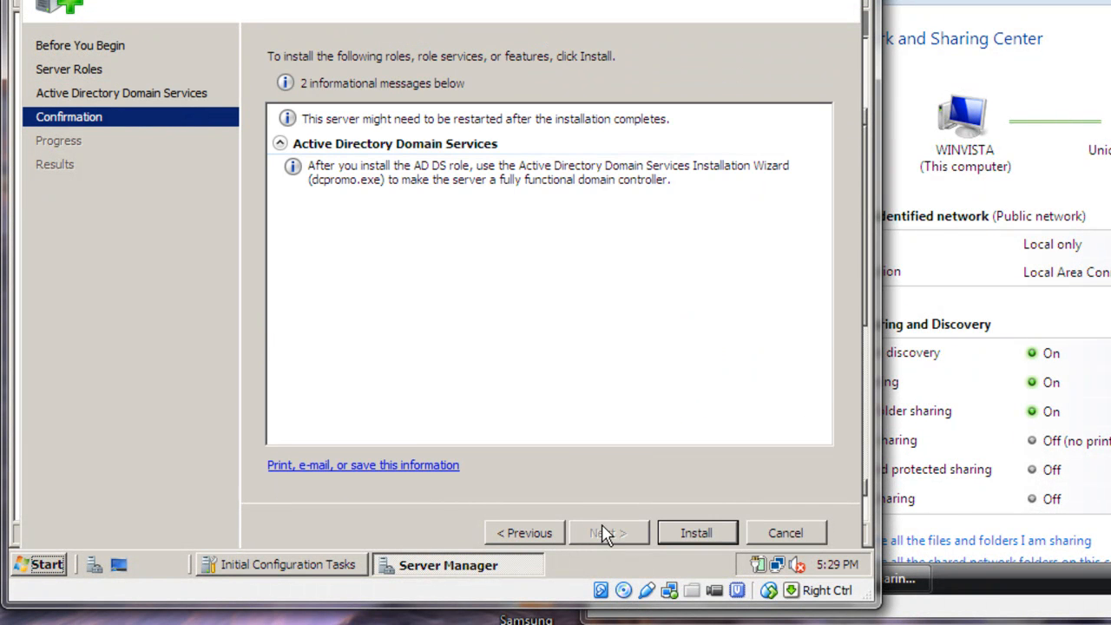
{"action": "left_click", "coordinate": [695, 534]}
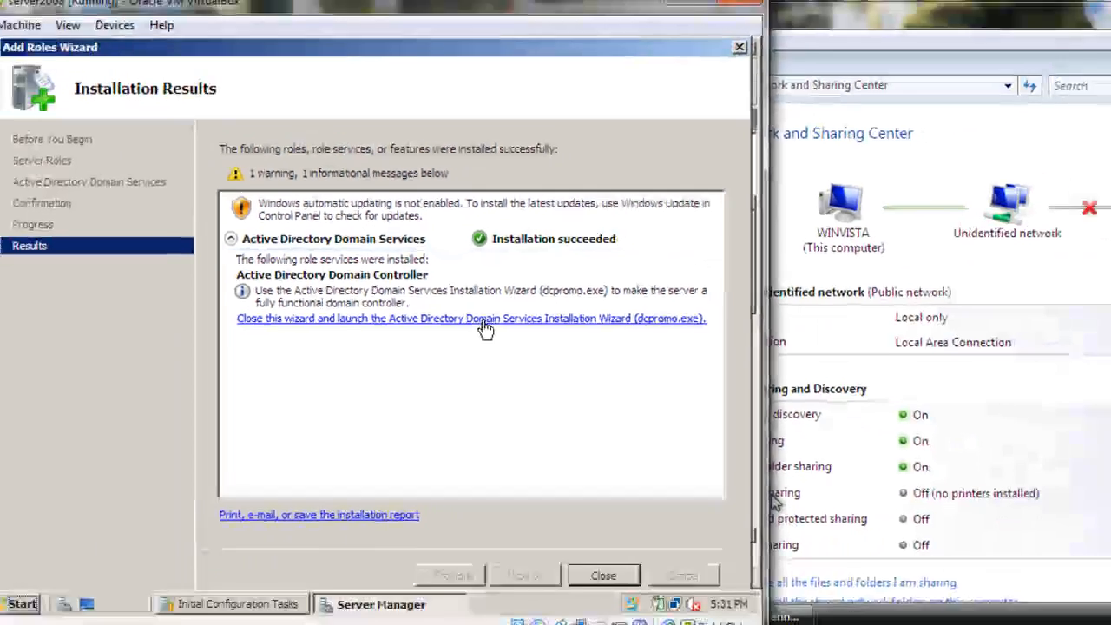
Launch the Active Directory Domain Services Installation Wizard (dcpromo.exe) in advanced mode and have it automatically install the DNS Server service
{"action": "left_click", "coordinate": [550, 347]}
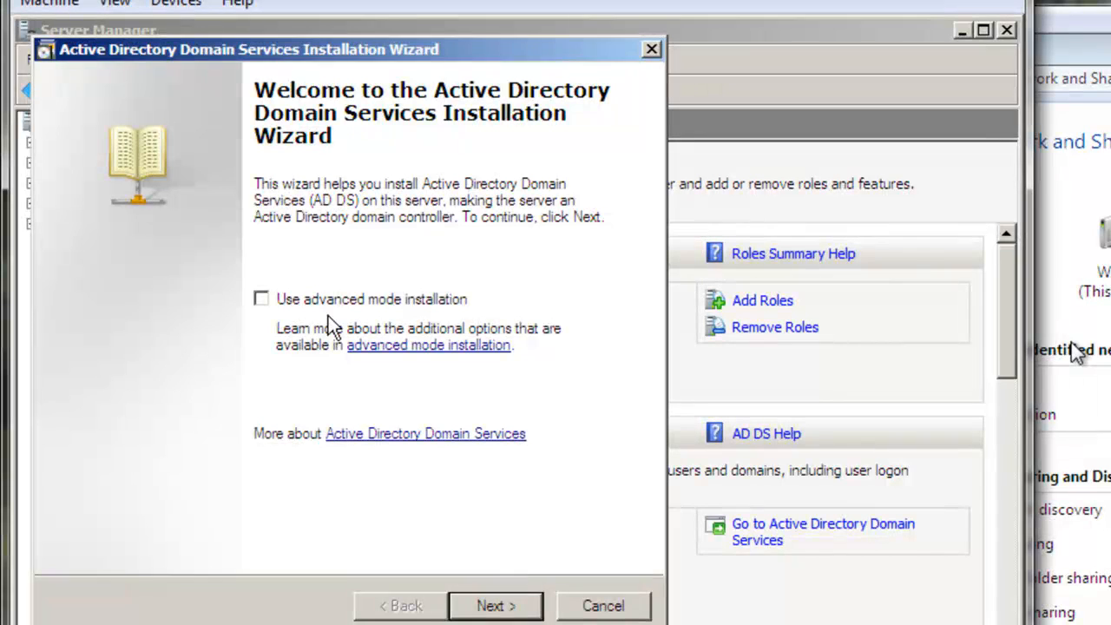
{"action": "left_click", "coordinate": [261, 298]}
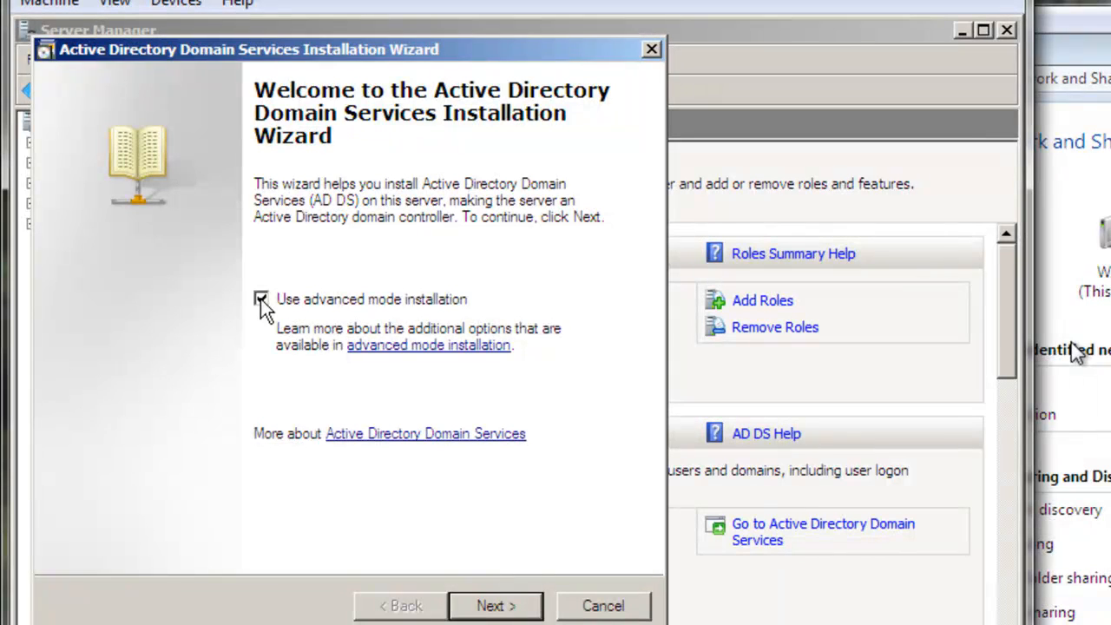
{"action": "left_click", "coordinate": [480, 608]}
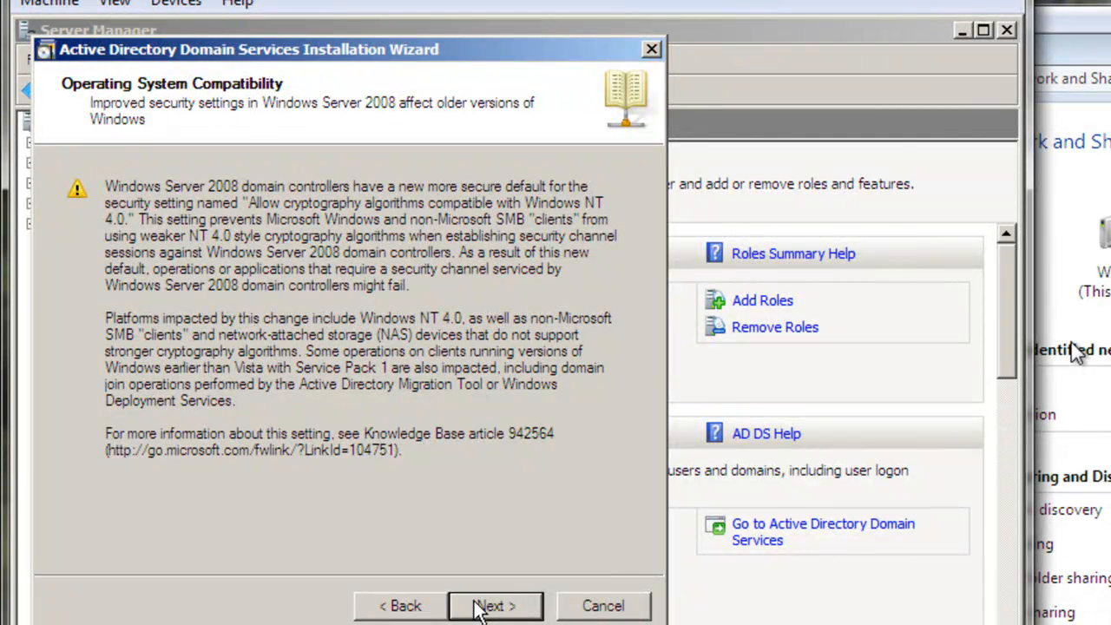
{"action": "left_click", "coordinate": [480, 608]}
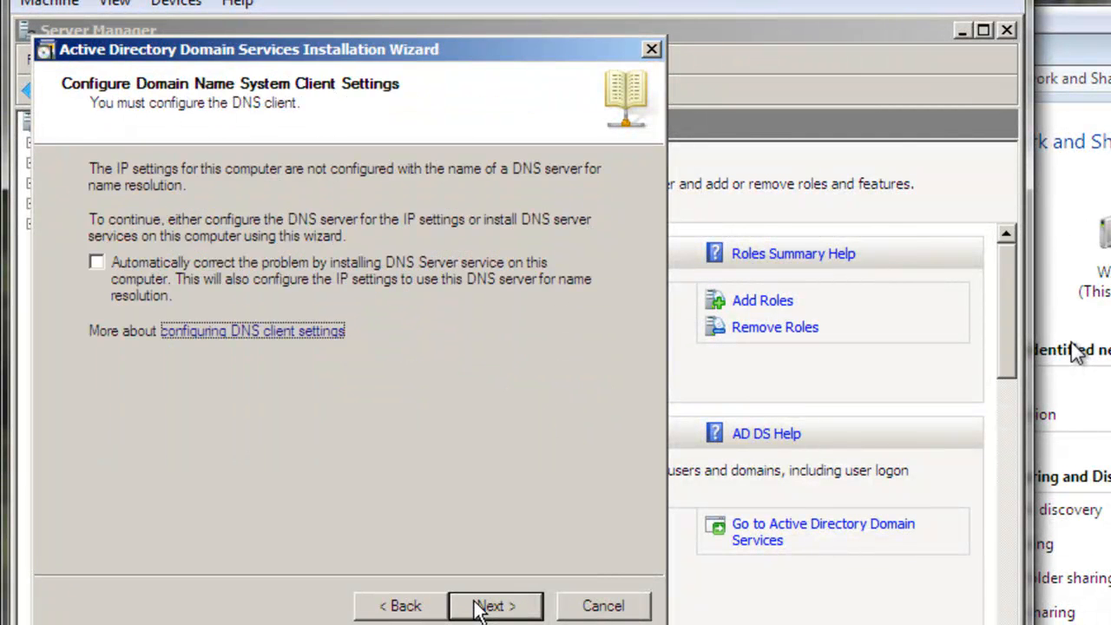
{"action": "left_click", "coordinate": [97, 262]}
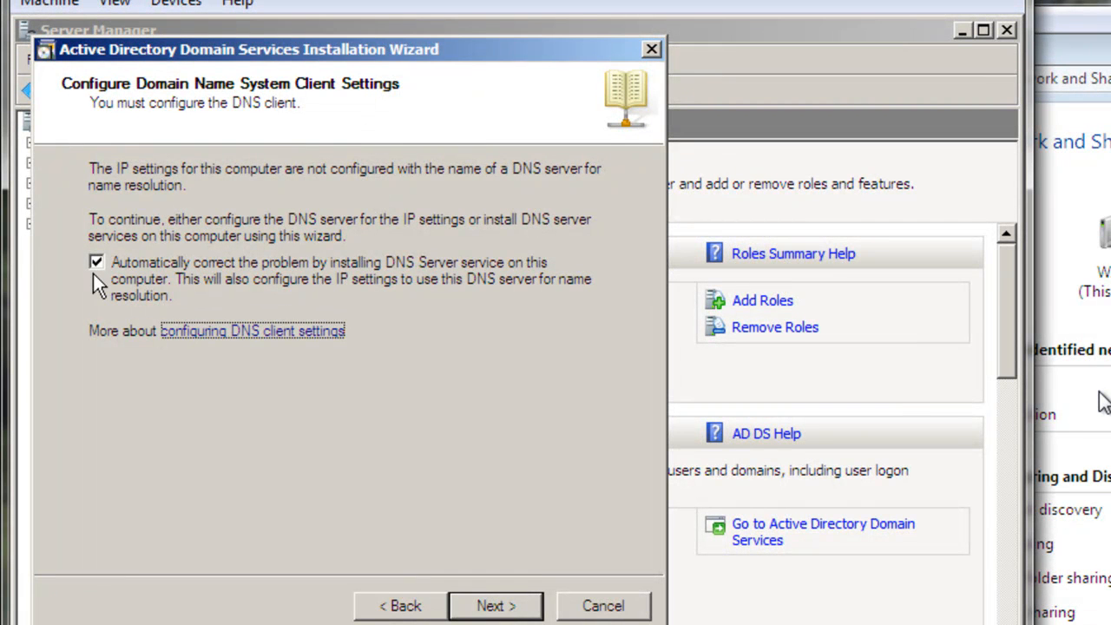
{"action": "left_click", "coordinate": [494, 607]}
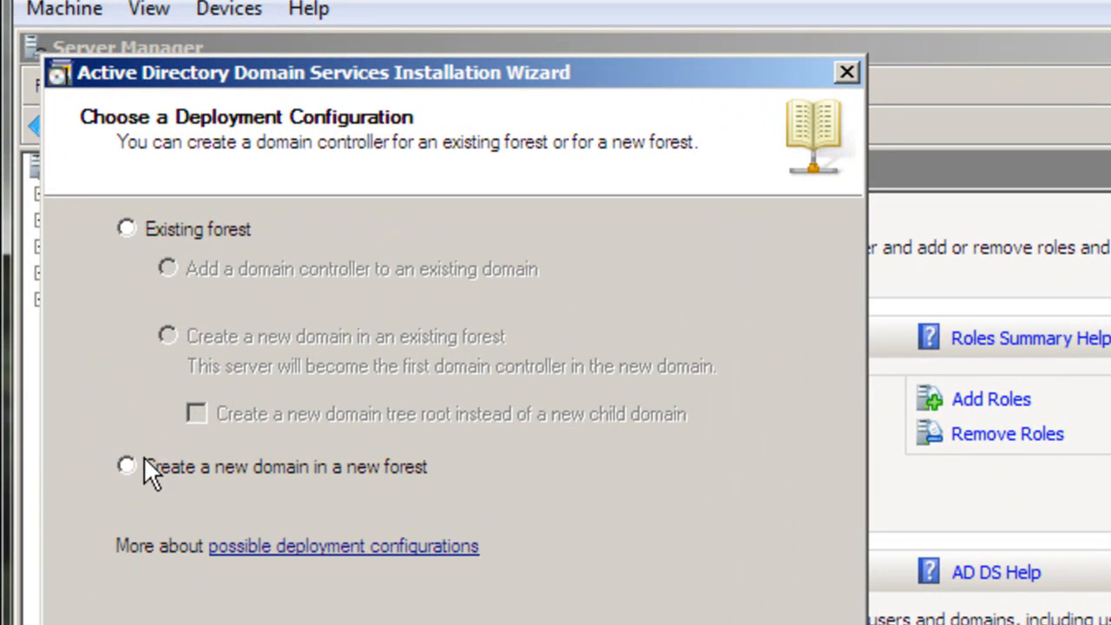
Choose to create a new domain in a new forest, name the forest root domain jabari.com, and accept the NetBIOS name JABARI
{"action": "left_click", "coordinate": [127, 466]}
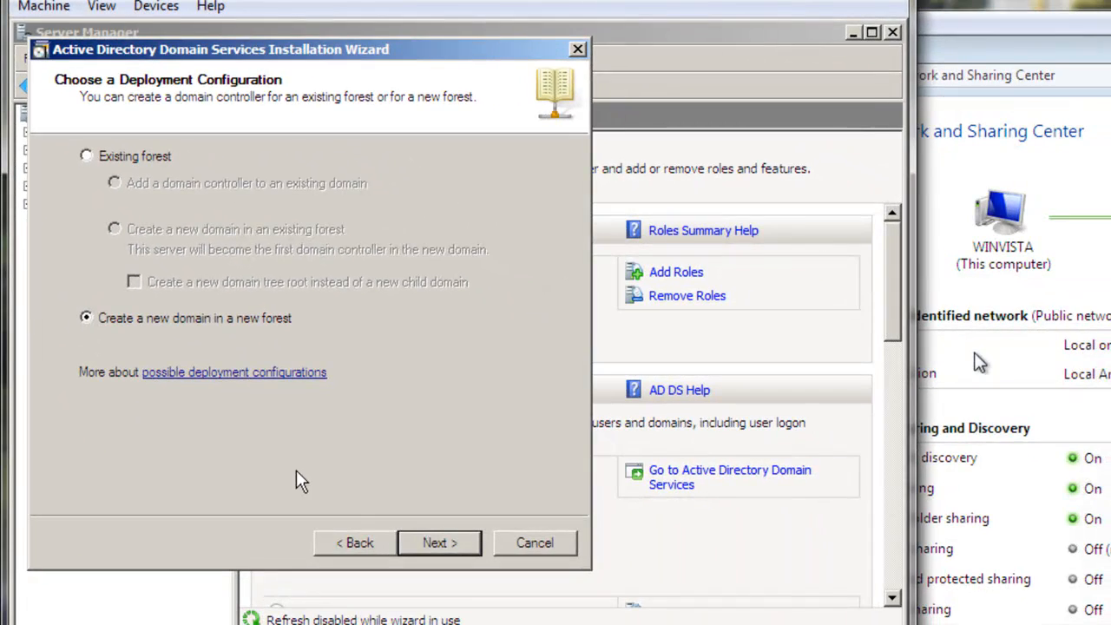
{"action": "left_click", "coordinate": [422, 541]}
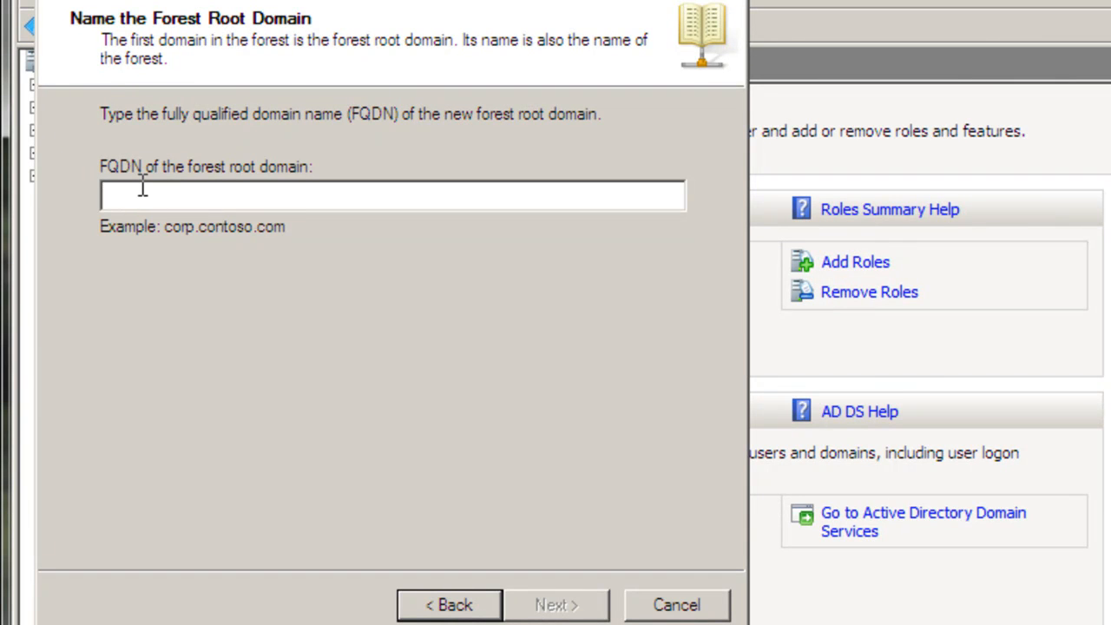
{"action": "type", "text": "jab"}
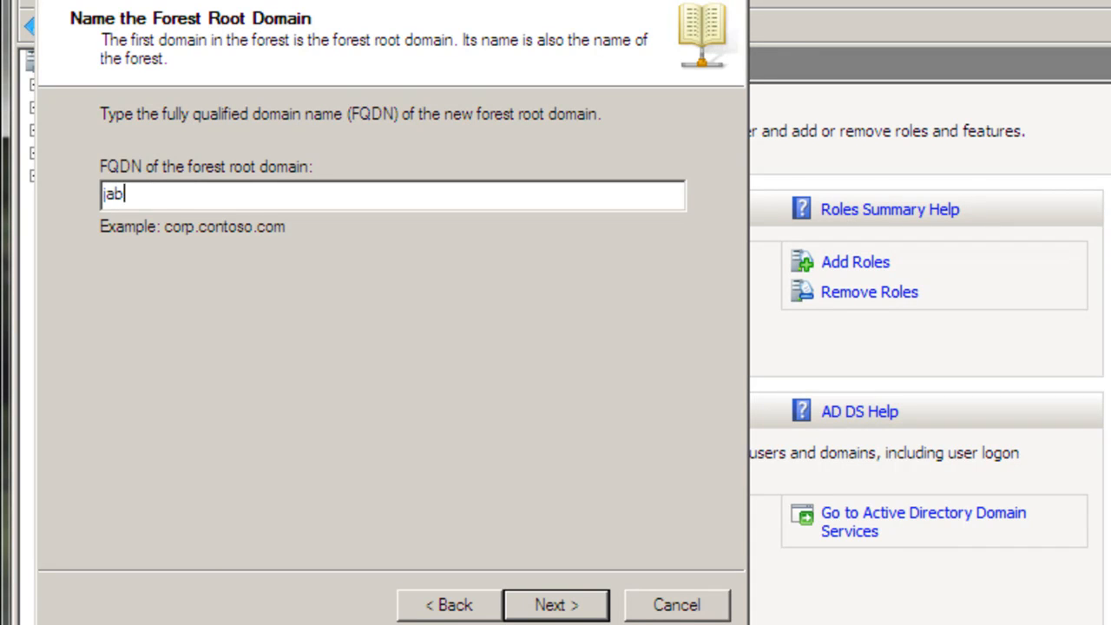
{"action": "type", "text": "ari"}
{"action": "type", "text": "com"}
{"action": "left_click", "coordinate": [549, 603]}
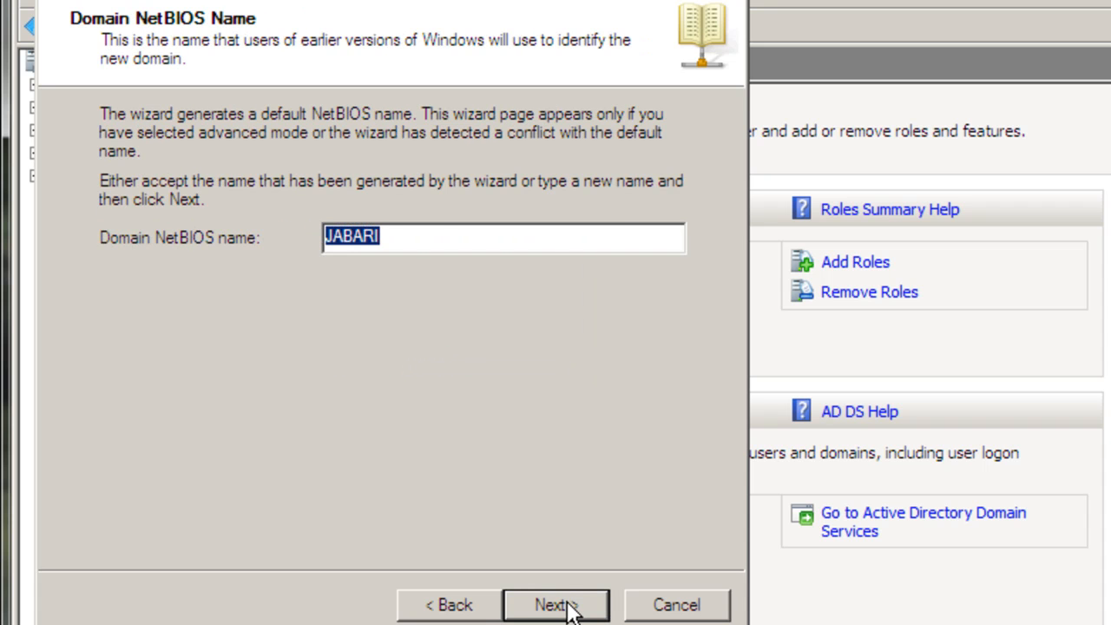
{"action": "left_click", "coordinate": [571, 607]}
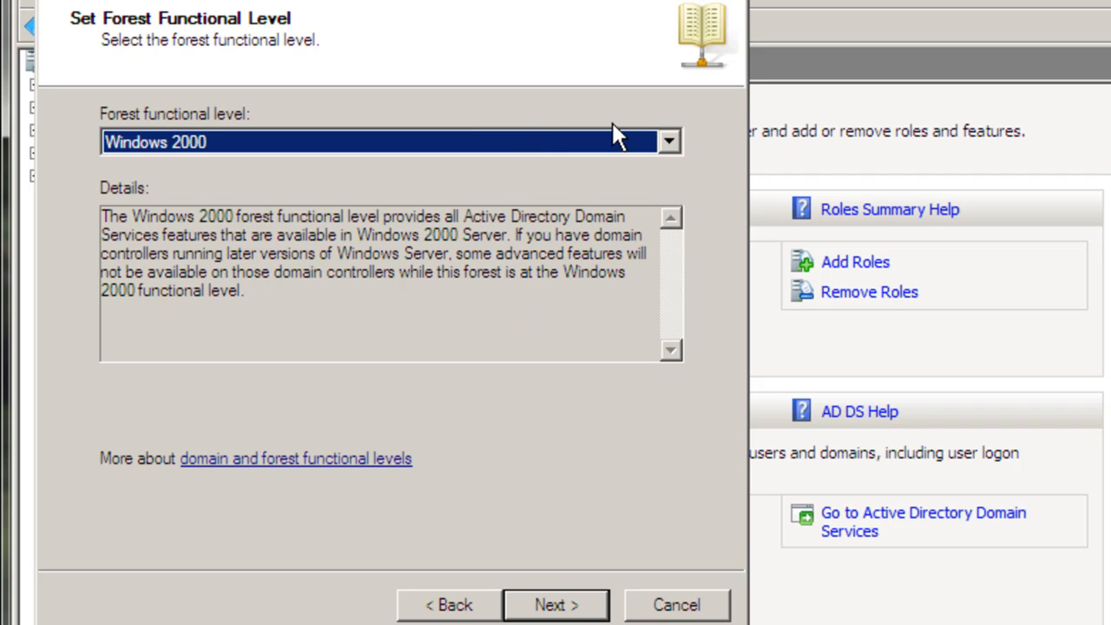
Set the forest functional level to Windows Server 2003 and accept Windows Server 2003 as the domain functional level
{"action": "left_click", "coordinate": [674, 144]}
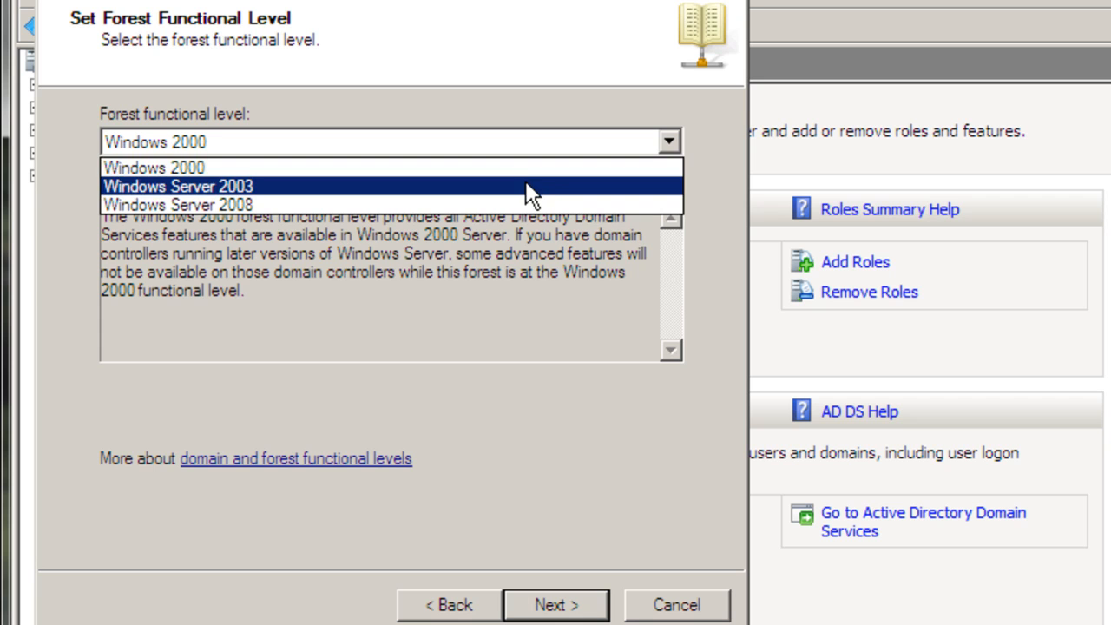
{"action": "left_click", "coordinate": [525, 180]}
{"action": "scroll", "coordinate": [525, 181], "scroll_direction": "up", "scroll_amount": 1}
{"action": "left_click", "coordinate": [540, 142]}
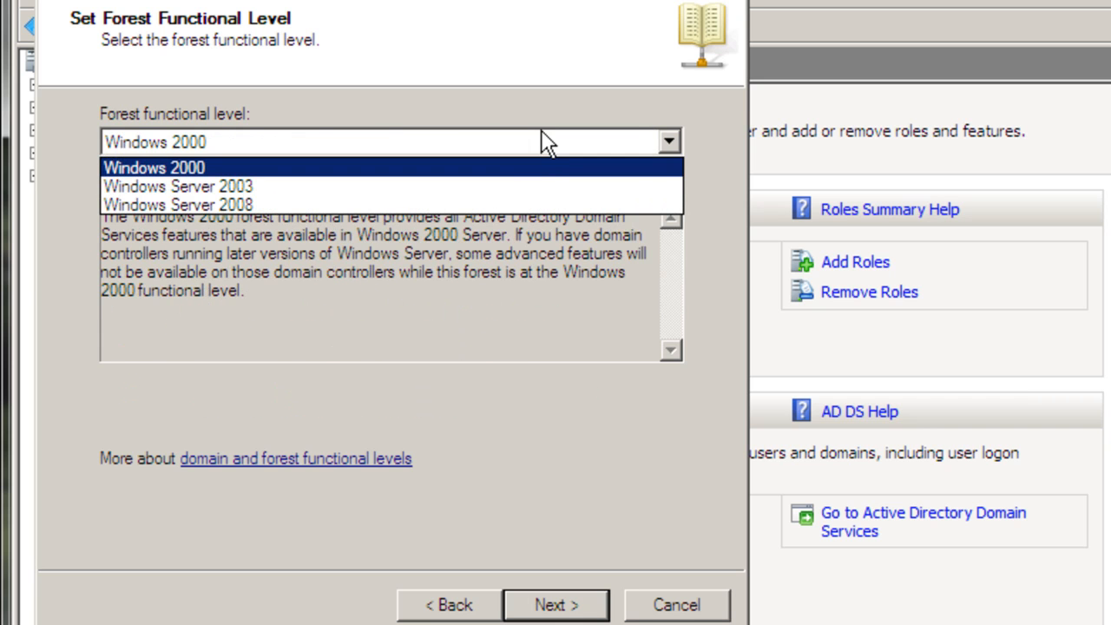
{"action": "left_click", "coordinate": [511, 188]}
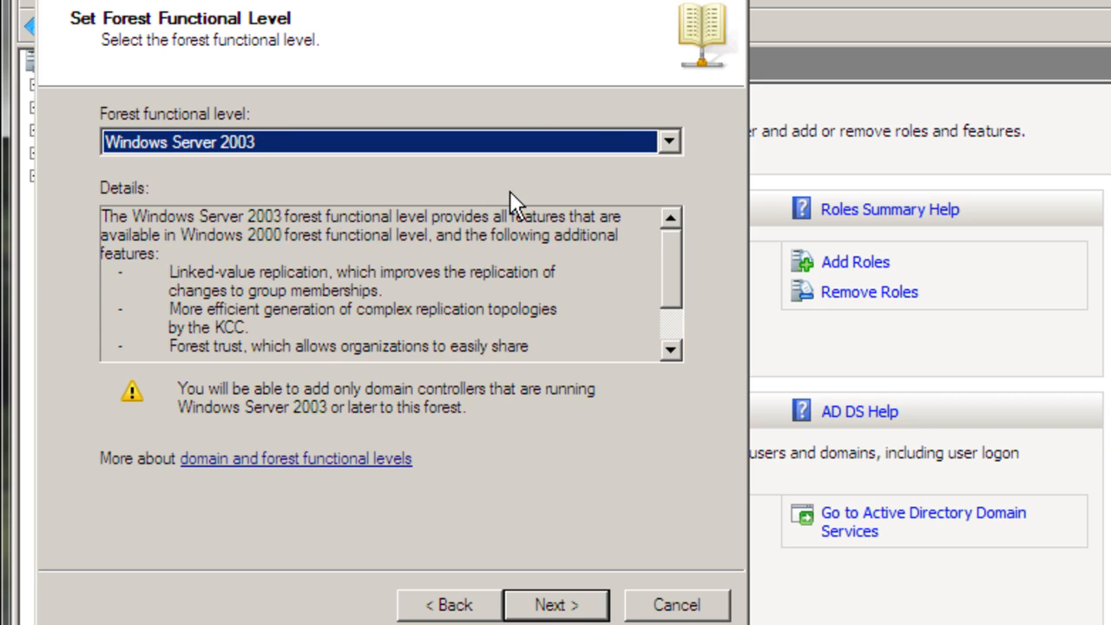
{"action": "left_click", "coordinate": [554, 601]}
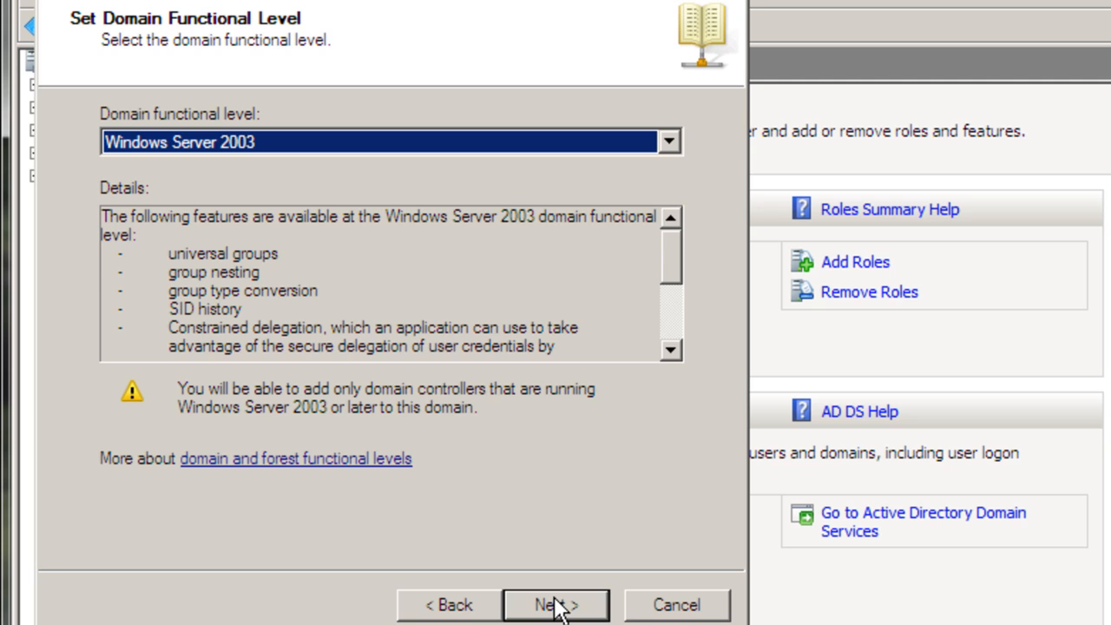
{"action": "left_click", "coordinate": [555, 605]}
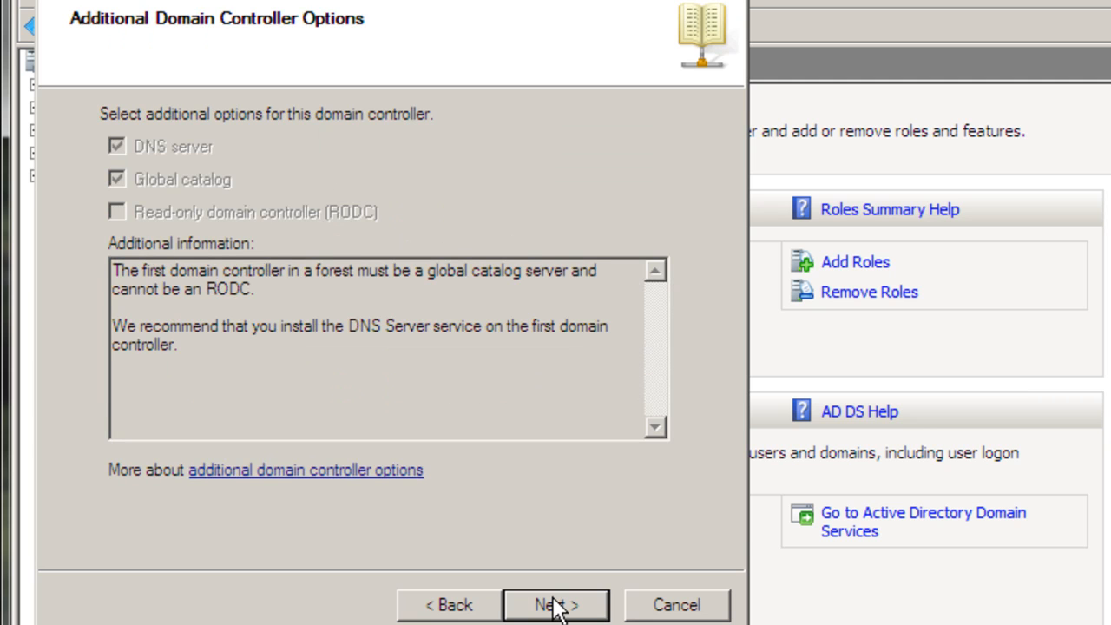
Accept the additional domain controller options, continue without a DNS delegation, and keep the default database, log and SYSVOL folders
{"action": "left_click", "coordinate": [555, 605]}
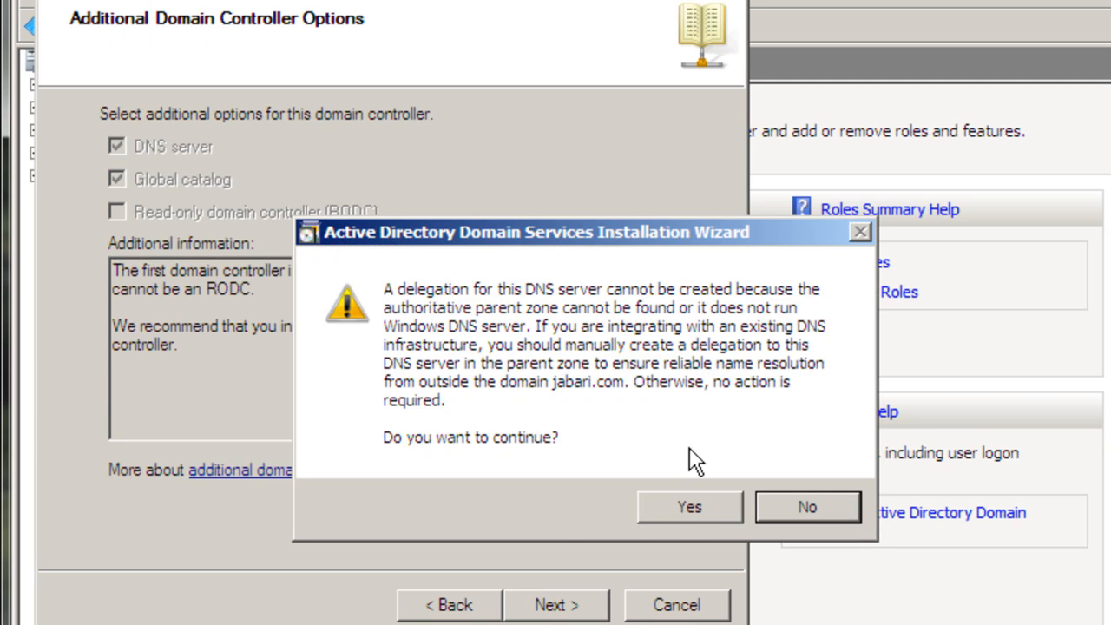
{"action": "left_click", "coordinate": [675, 508]}
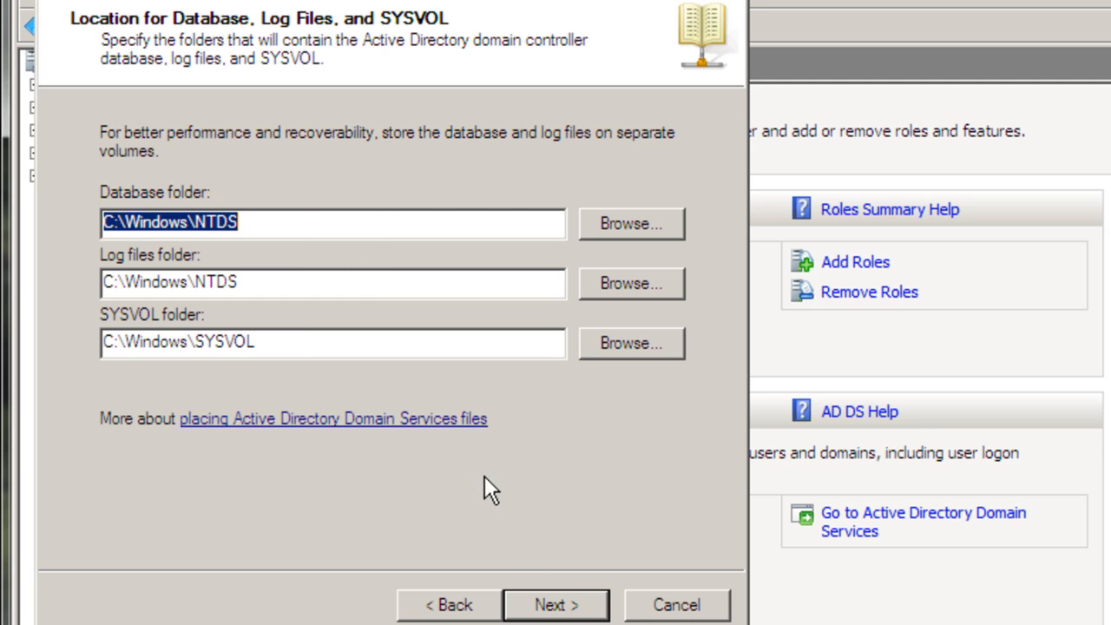
{"action": "left_click", "coordinate": [531, 605]}
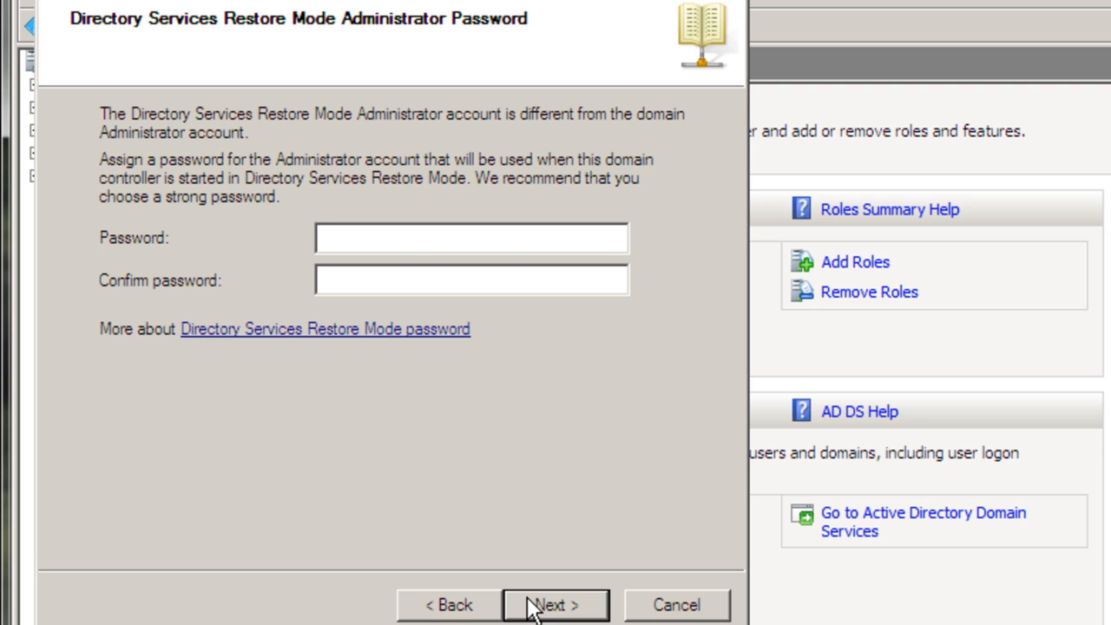
{"action": "type", "text": "P@ssw0"}
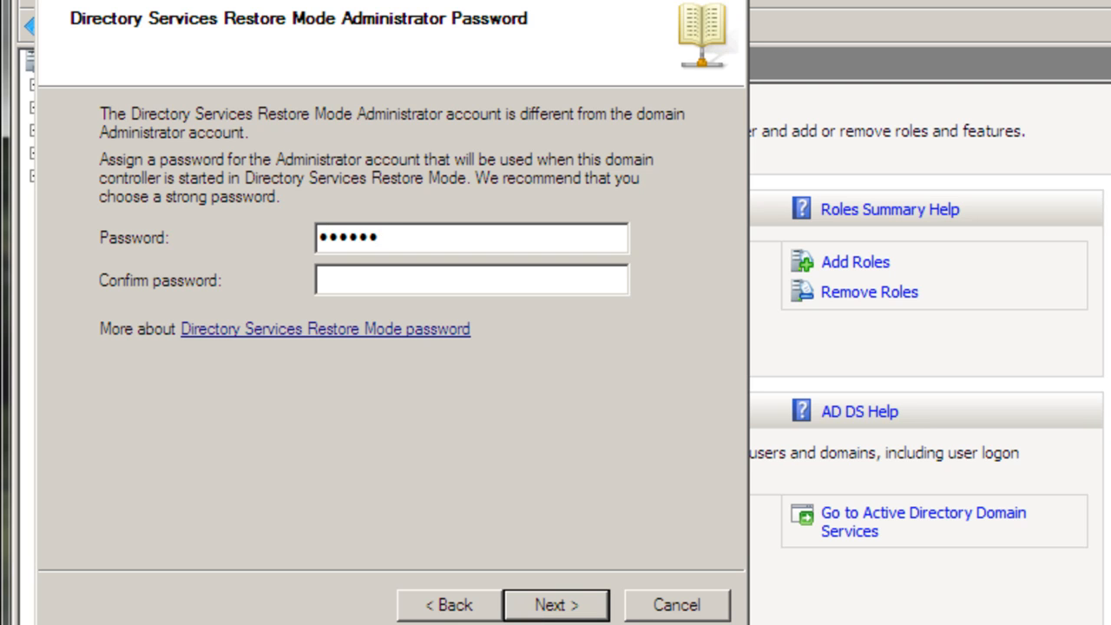
{"action": "key", "text": "BackSpace"}
{"action": "key", "text": "BackSpace"}
{"action": "key", "text": "BackSpace"}
{"action": "key", "text": "BackSpace"}
{"action": "key", "text": "BackSpace"}
{"action": "key", "text": "BackSpace"}
Enter and confirm the Directory Services Restore Mode administrator password and continue to the summary
{"action": "type", "text": "P@ssw0rd"}
{"action": "left_click", "coordinate": [464, 278]}
{"action": "type", "text": "P@ssw0rd"}
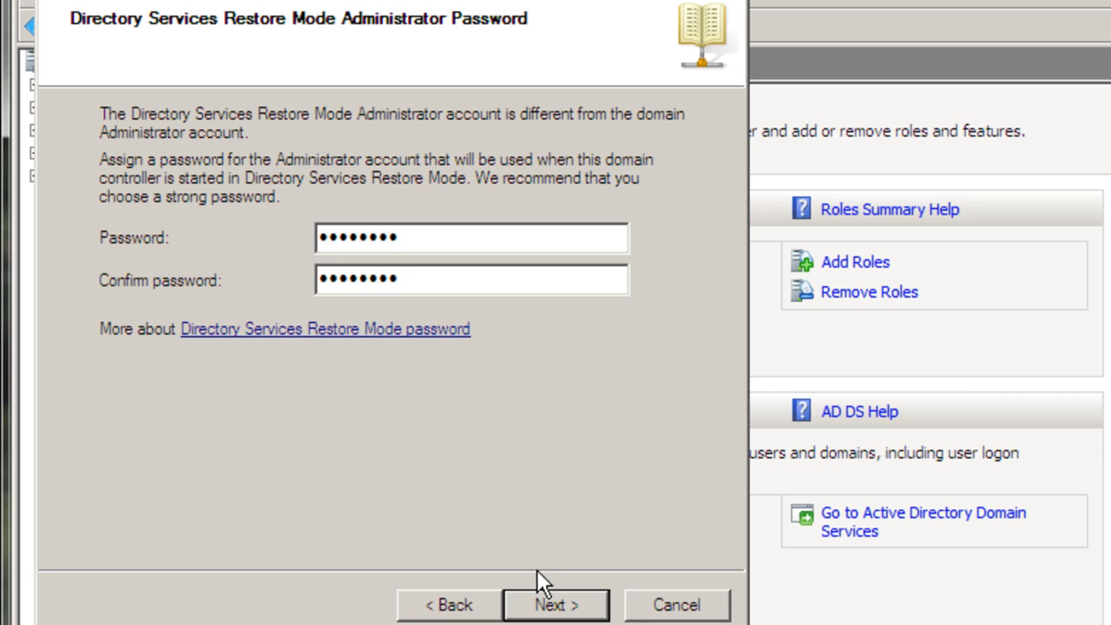
{"action": "left_click", "coordinate": [543, 604]}
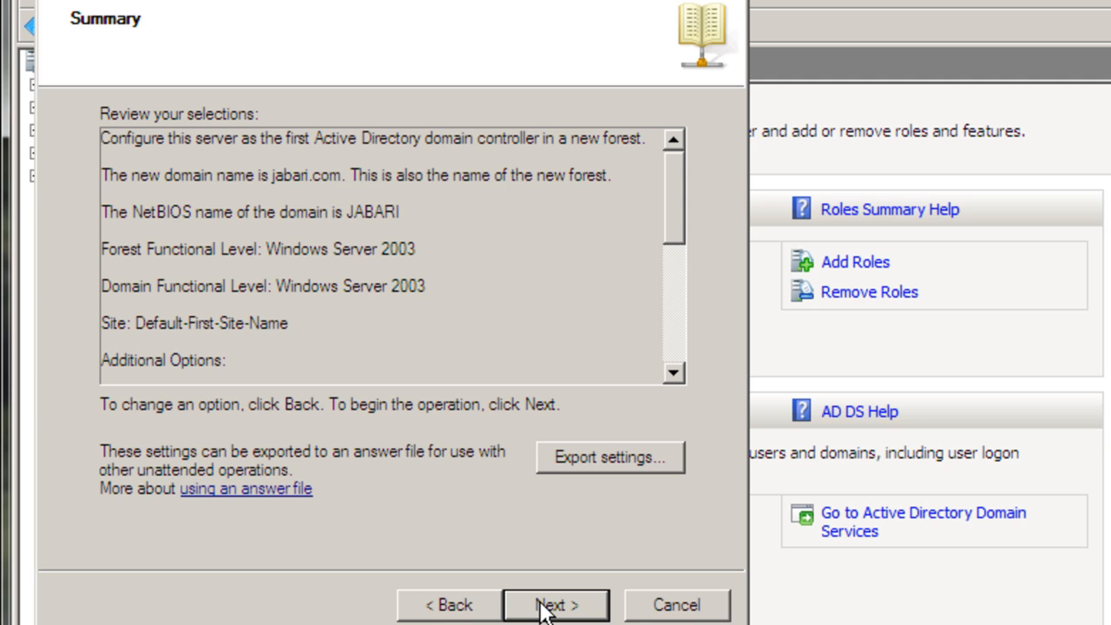
Run the domain controller installation with the reviewed settings, finish the wizard, and restart the server
{"action": "left_click", "coordinate": [541, 603]}
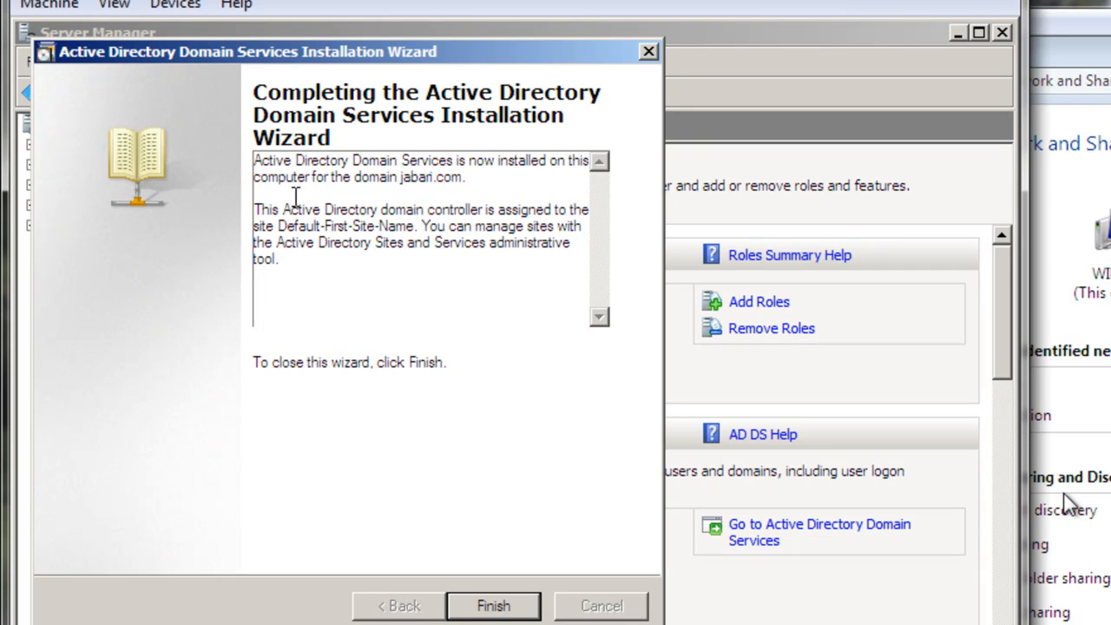
{"action": "left_click", "coordinate": [493, 606]}
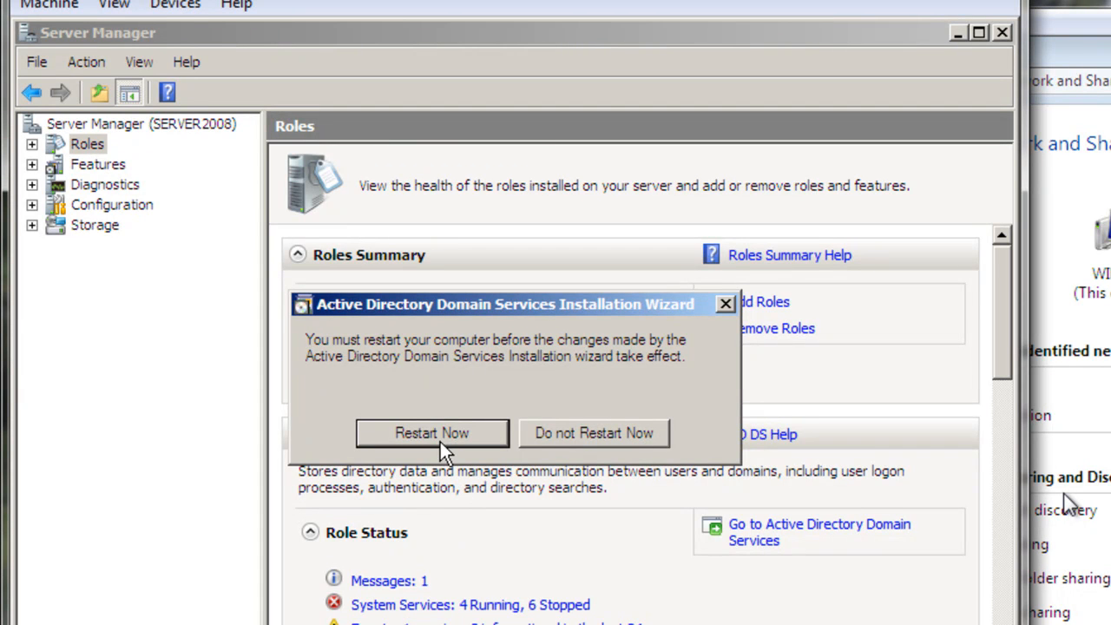
{"action": "left_click", "coordinate": [435, 430]}
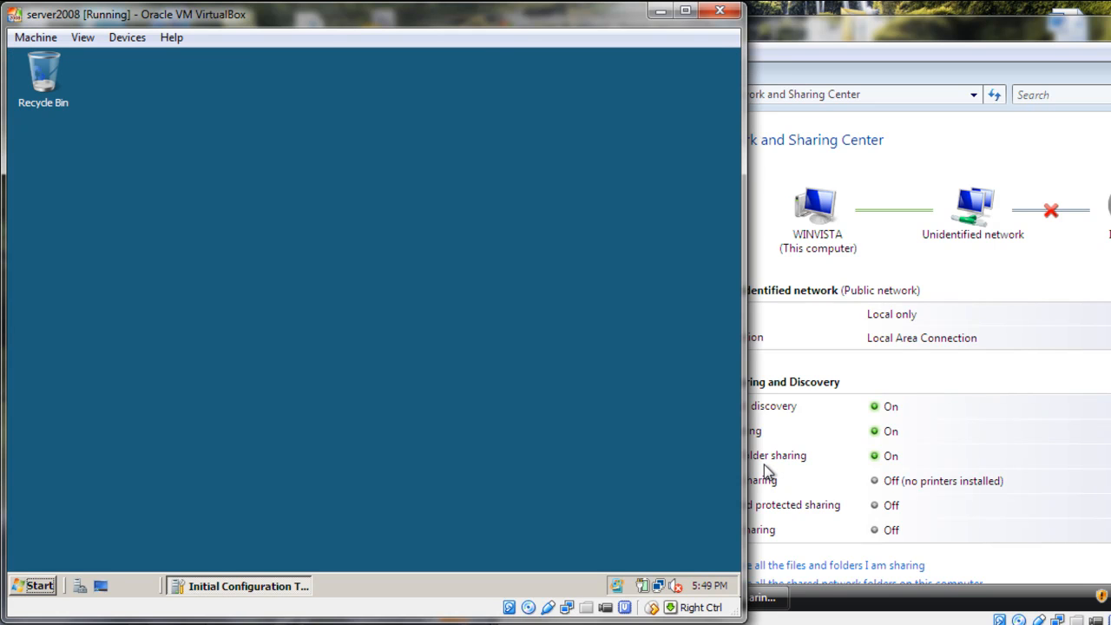
Check server2008's connection in Network and Sharing Center and view the computers on its network
{"action": "key", "text": "Control_R"}
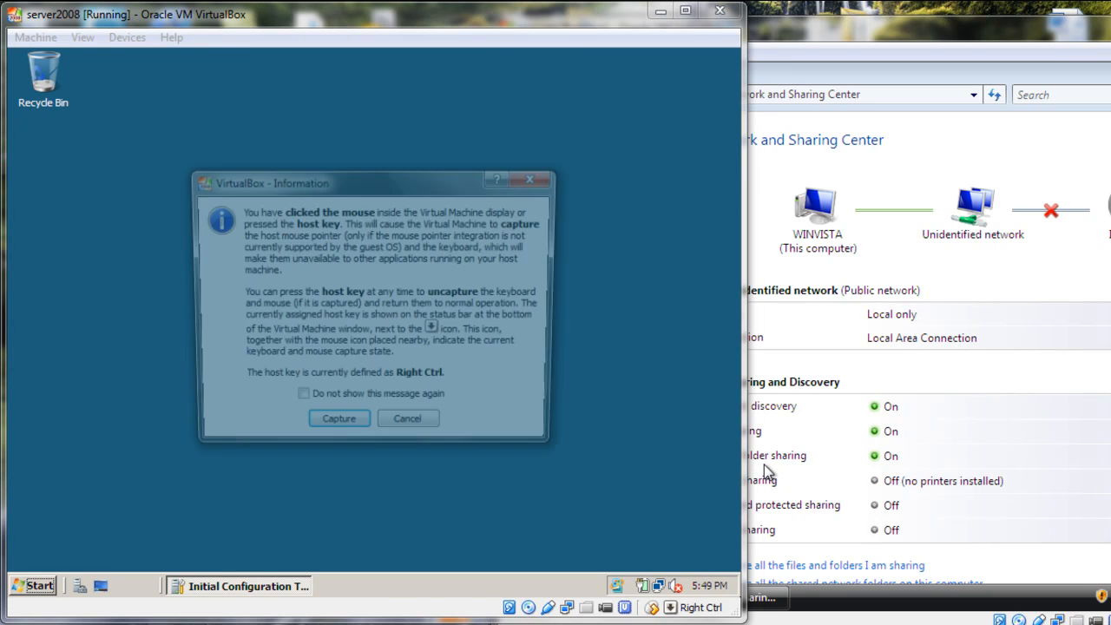
{"action": "key", "text": "Return"}
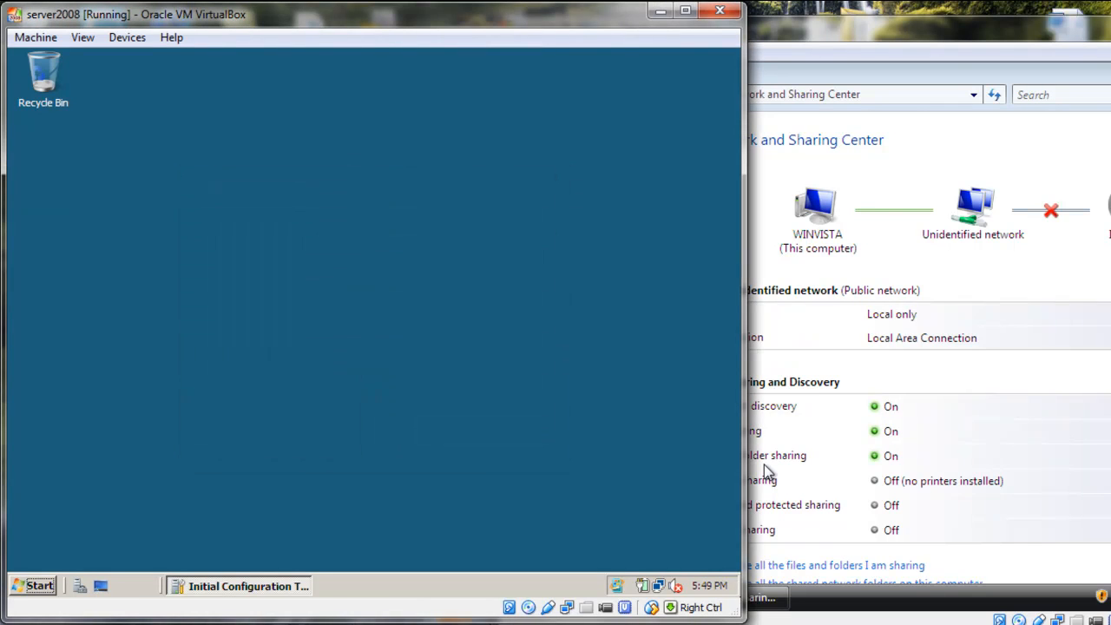
{"action": "left_click", "coordinate": [658, 586]}
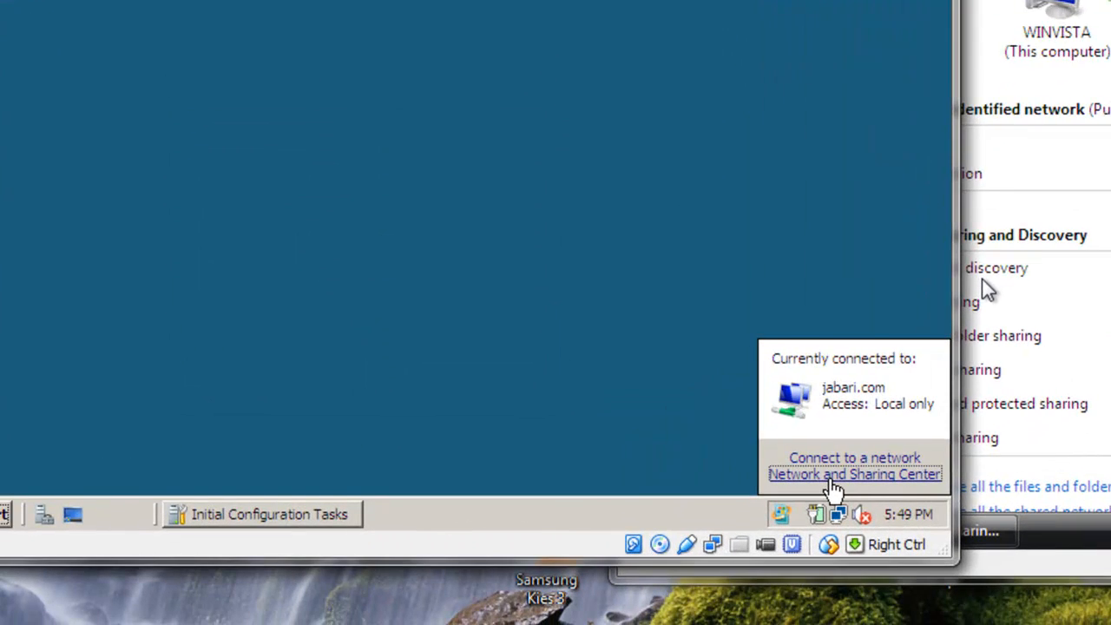
{"action": "left_click", "coordinate": [656, 556]}
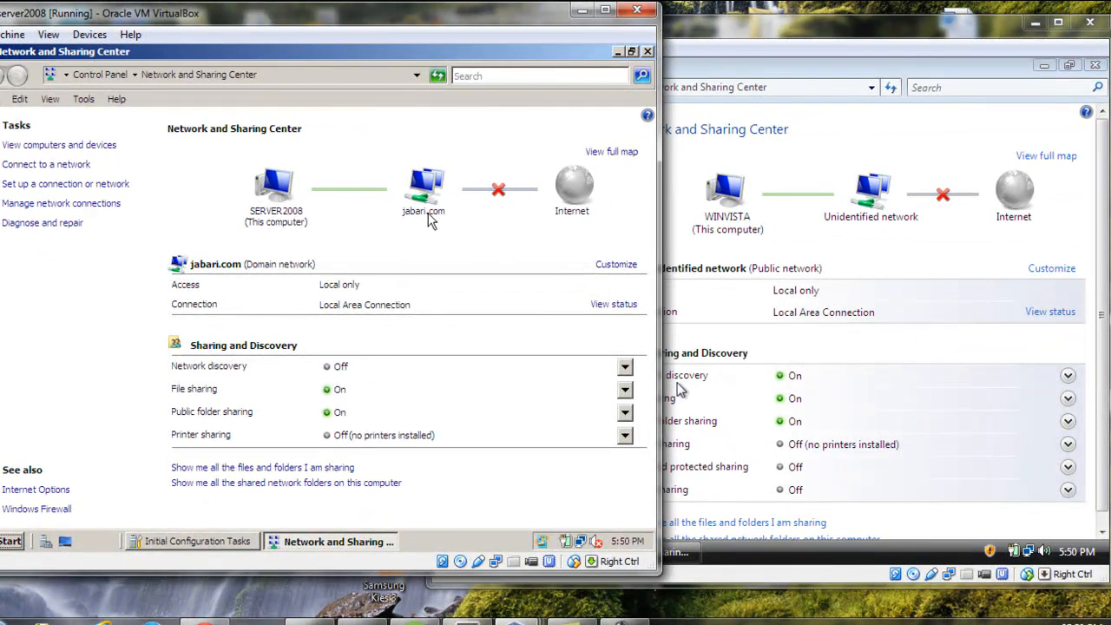
{"action": "key", "text": "super"}
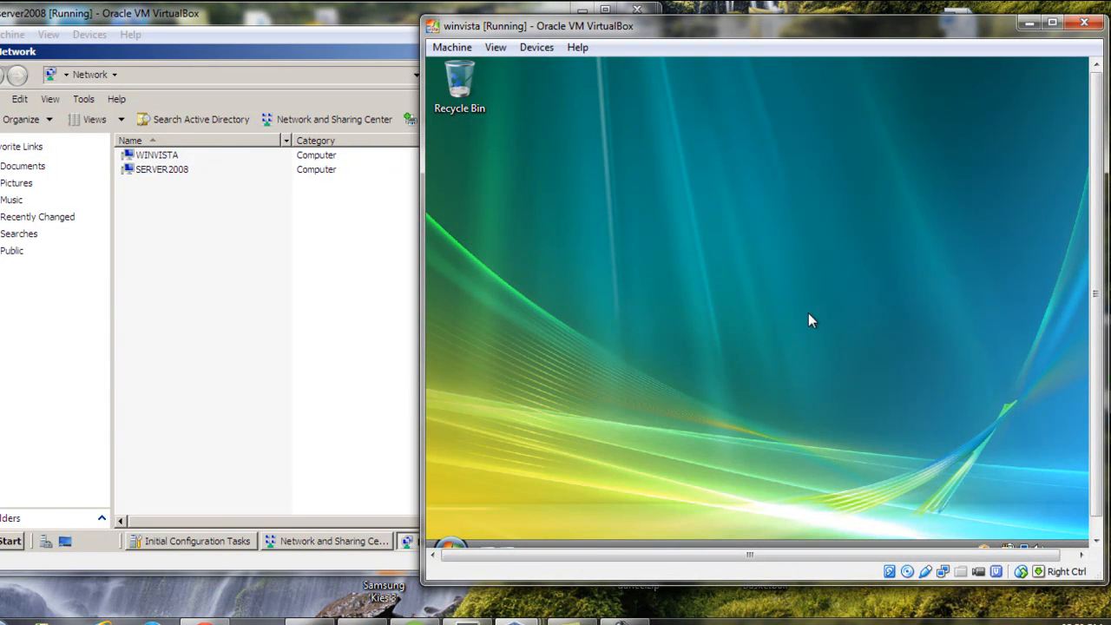
Switch to the winvista machine and open its System information page from the Computer window
{"action": "left_click", "coordinate": [450, 536]}
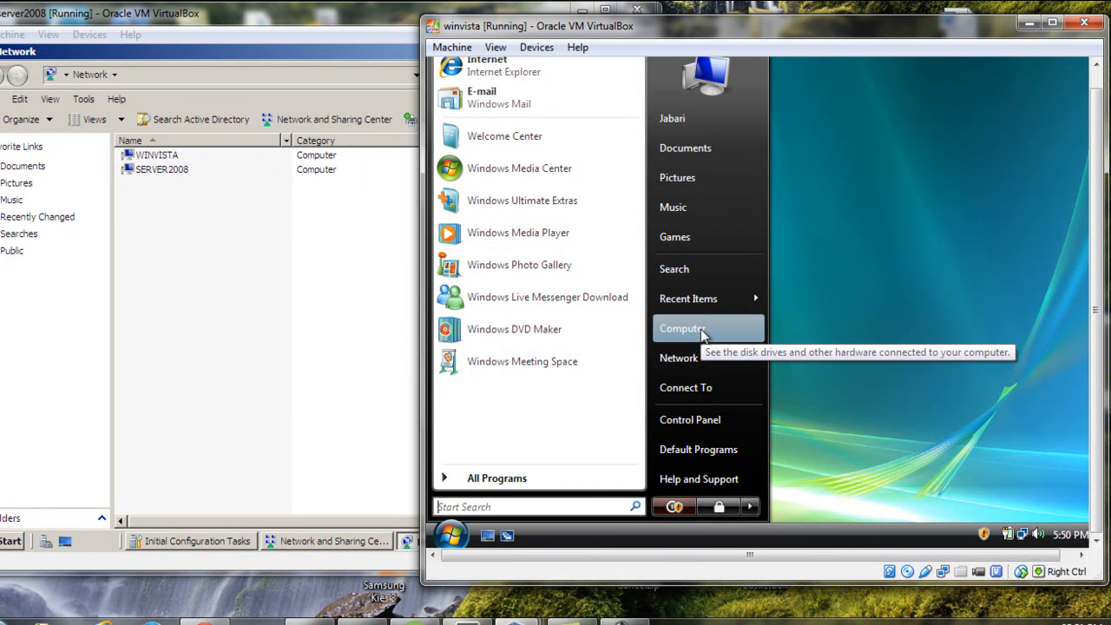
{"action": "left_click", "coordinate": [849, 316]}
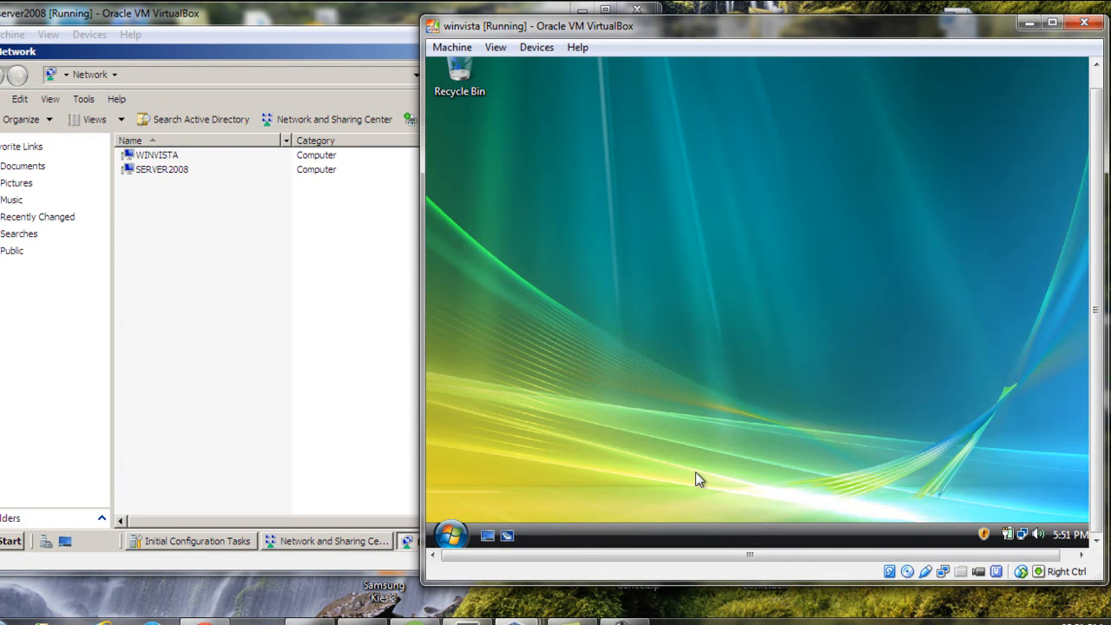
{"action": "left_click", "coordinate": [450, 534]}
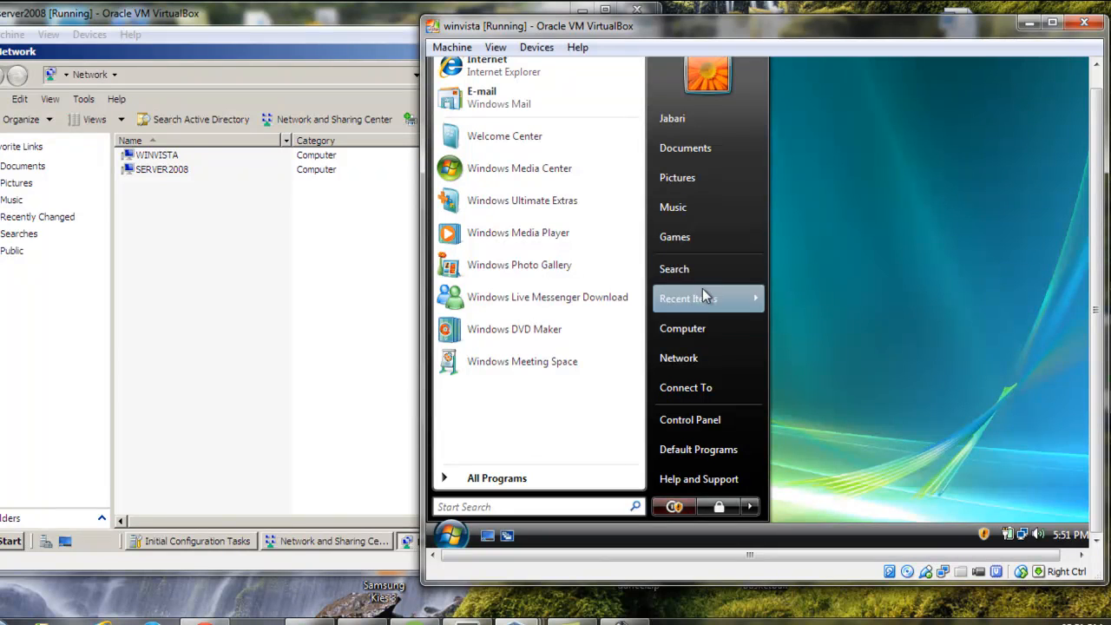
{"action": "left_click", "coordinate": [695, 319]}
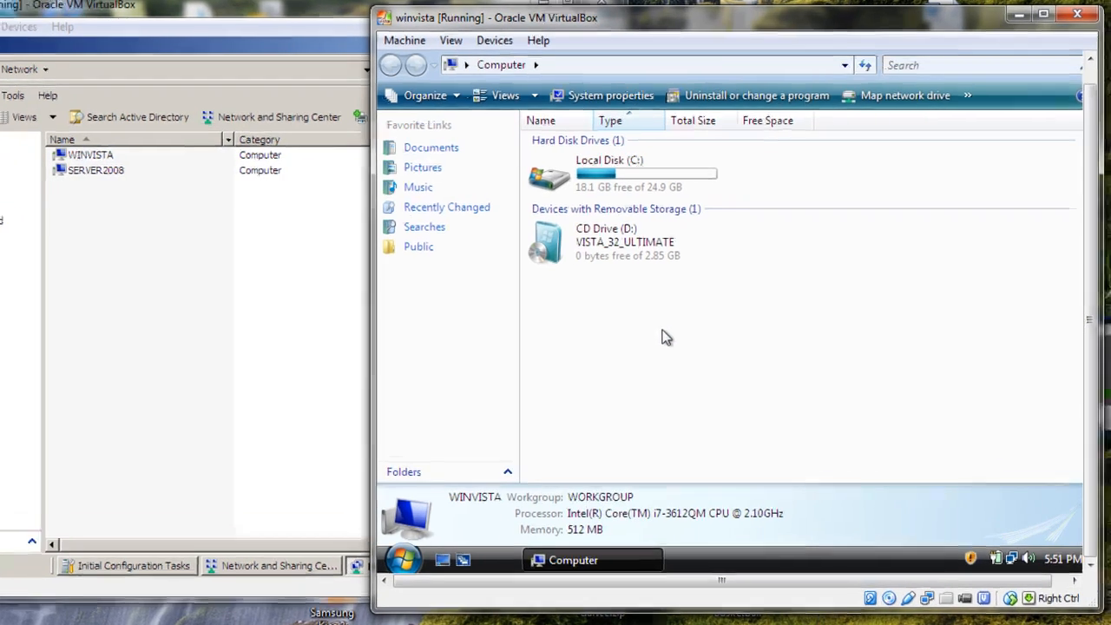
{"action": "right_click", "coordinate": [693, 319]}
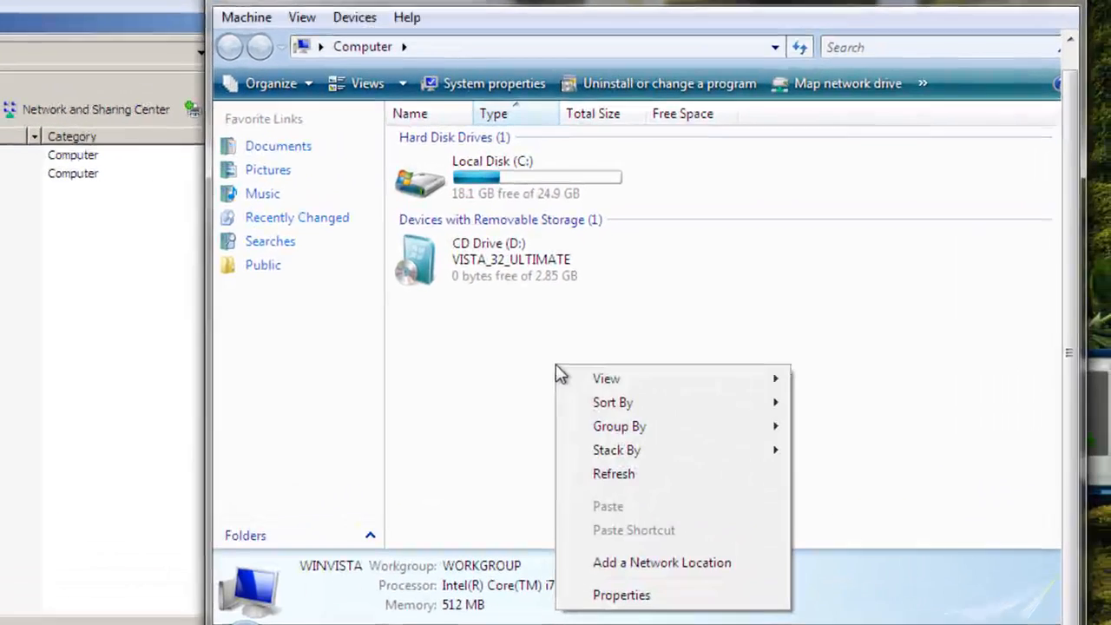
{"action": "left_click", "coordinate": [607, 599]}
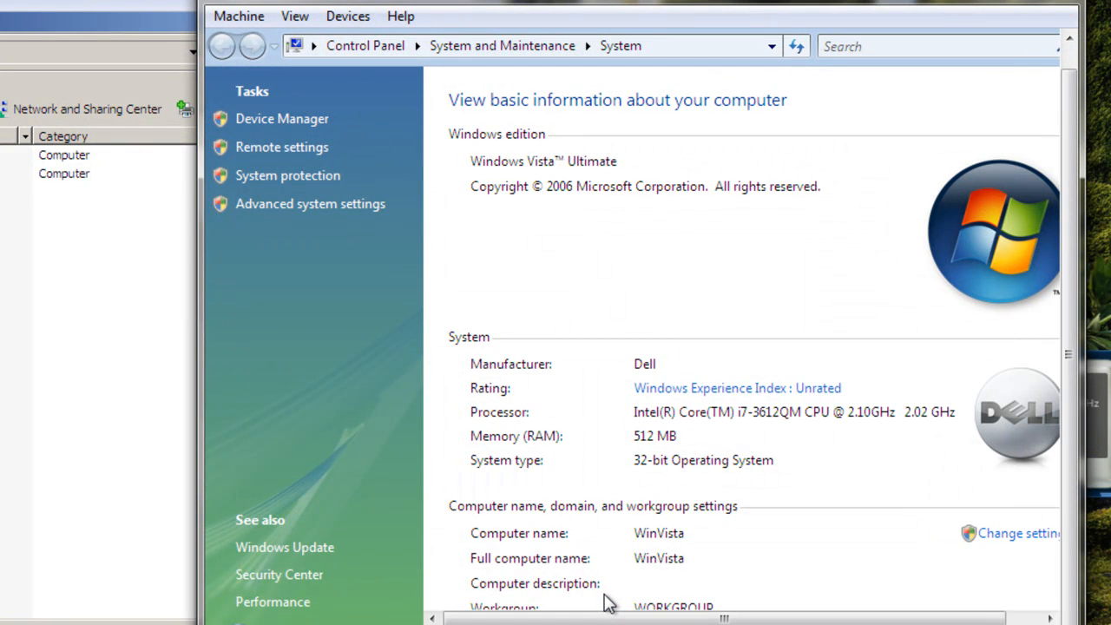
Open the Computer Name/Domain Changes dialog on winvista, granting the User Account Control permission
{"action": "left_click", "coordinate": [1012, 535]}
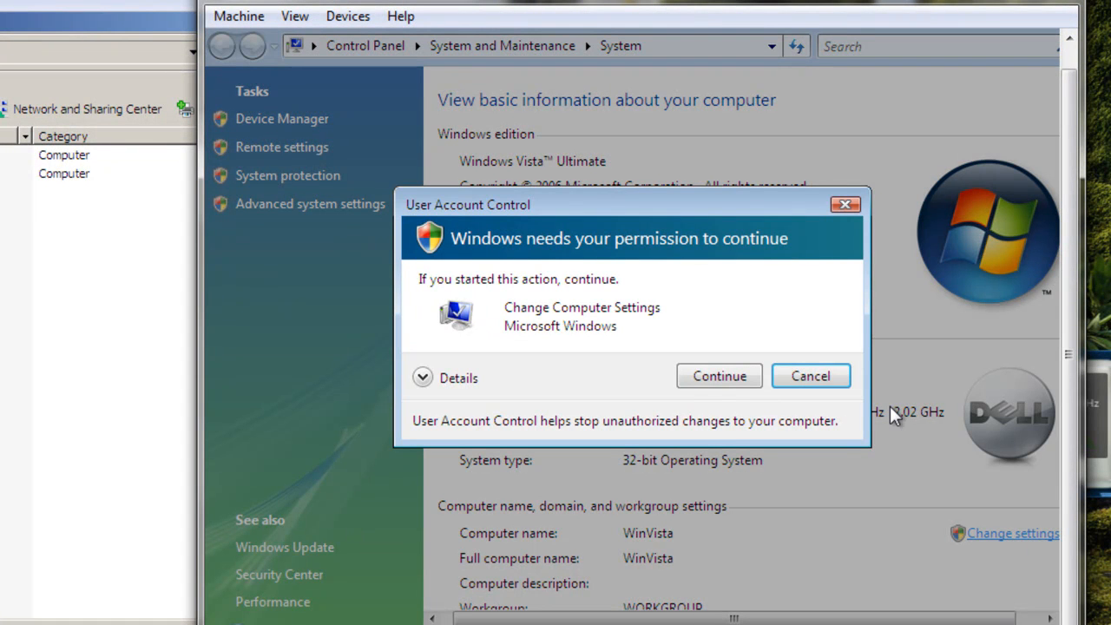
{"action": "left_click", "coordinate": [805, 378]}
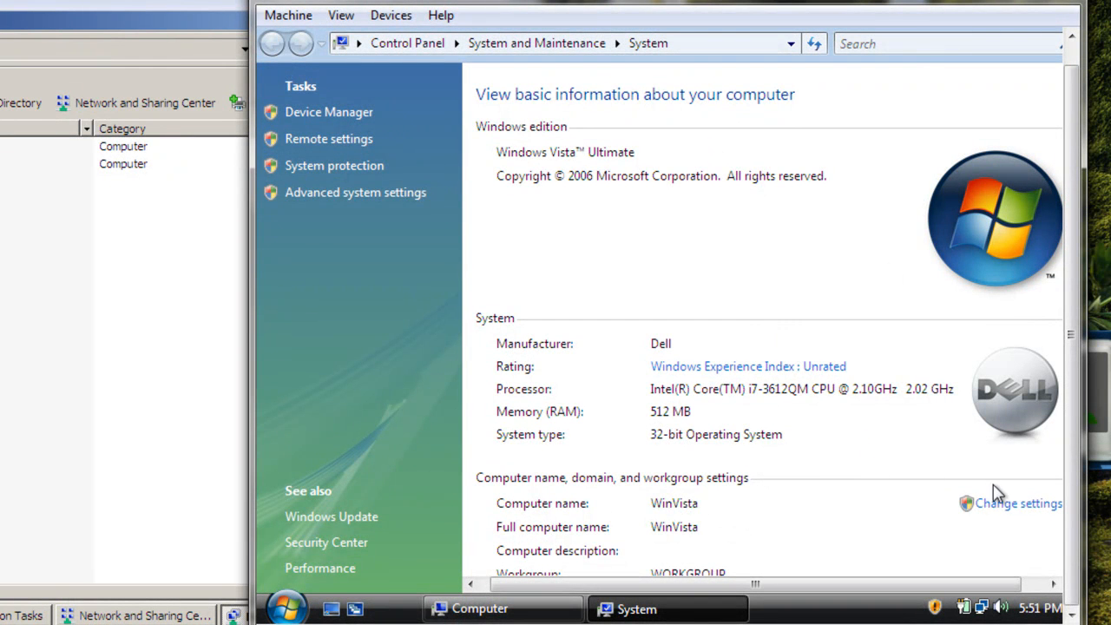
{"action": "left_click", "coordinate": [1003, 508]}
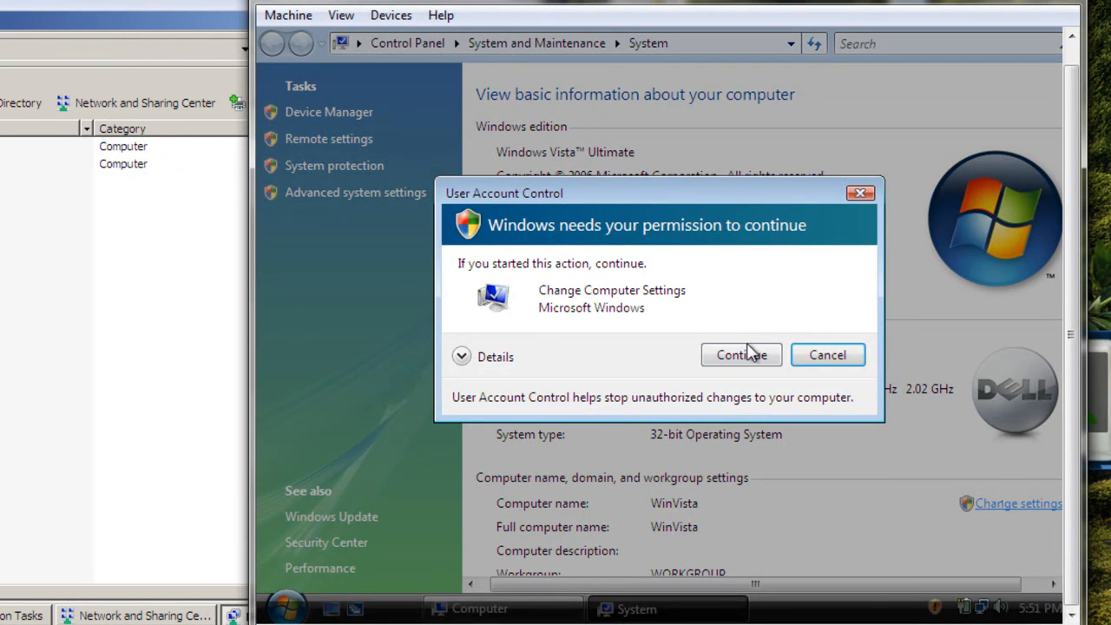
{"action": "left_click", "coordinate": [742, 356]}
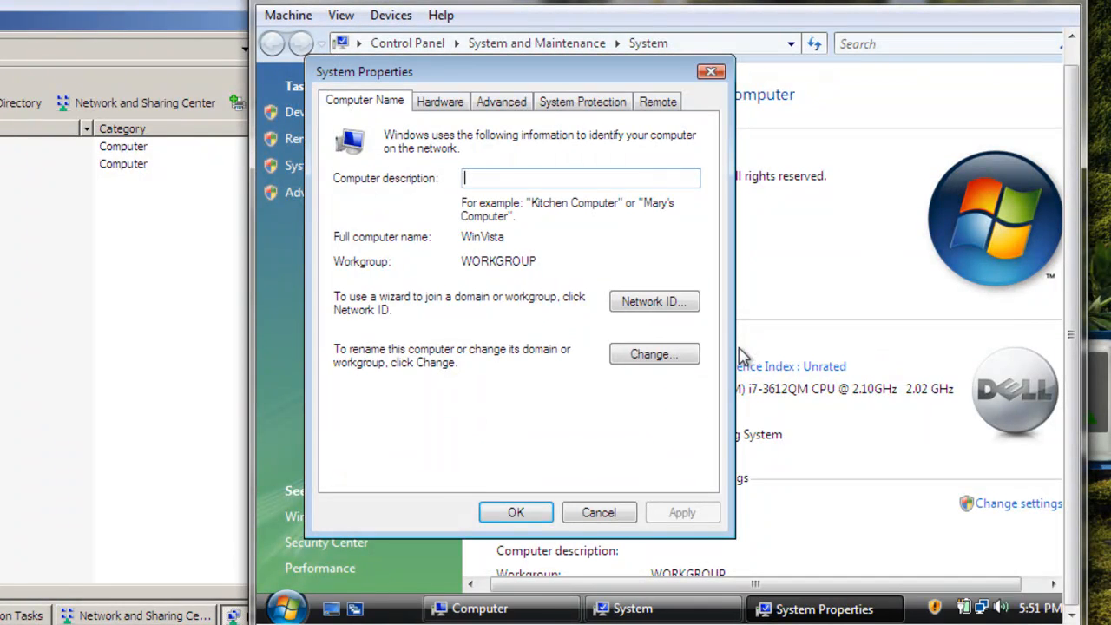
{"action": "left_click", "coordinate": [649, 355]}
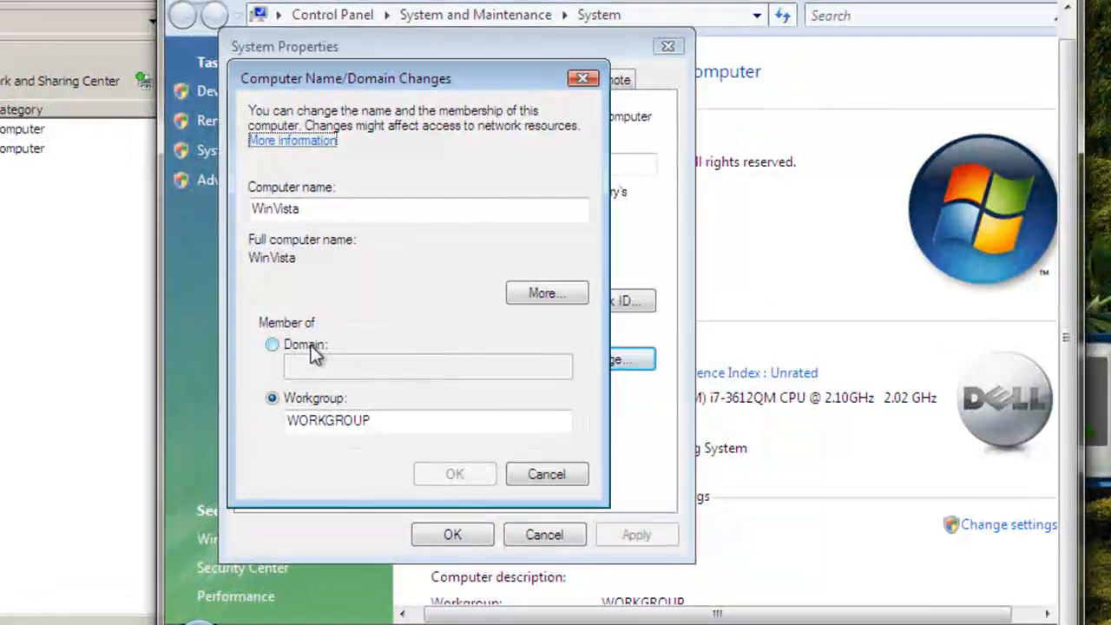
Make winvista a member of the domain jabari instead of its workgroup and submit the change
{"action": "left_click", "coordinate": [274, 347]}
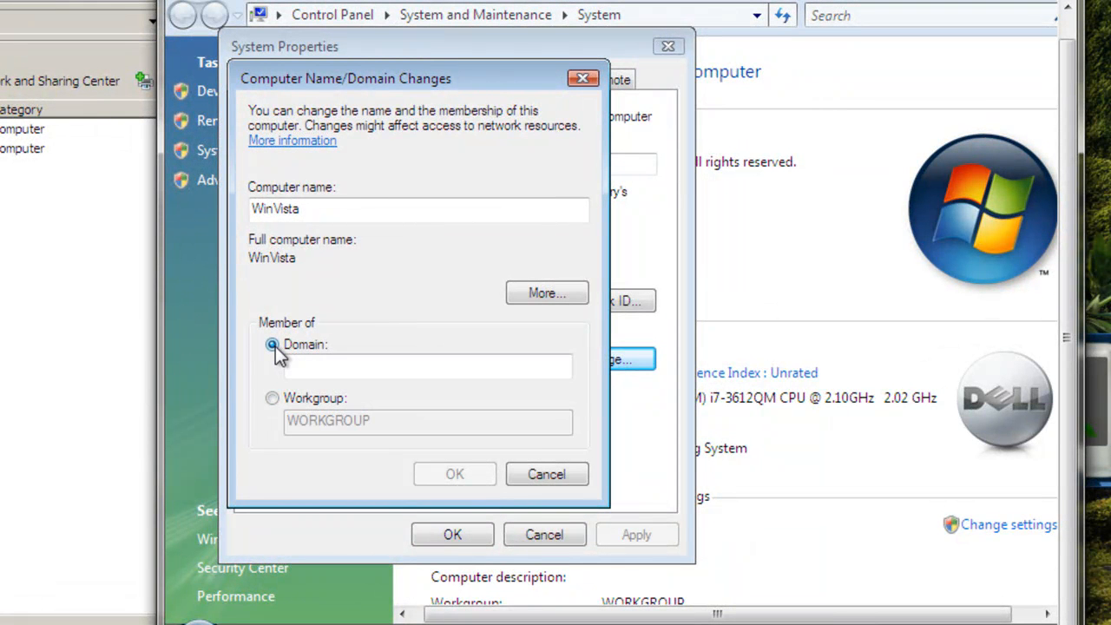
{"action": "left_click", "coordinate": [166, 318]}
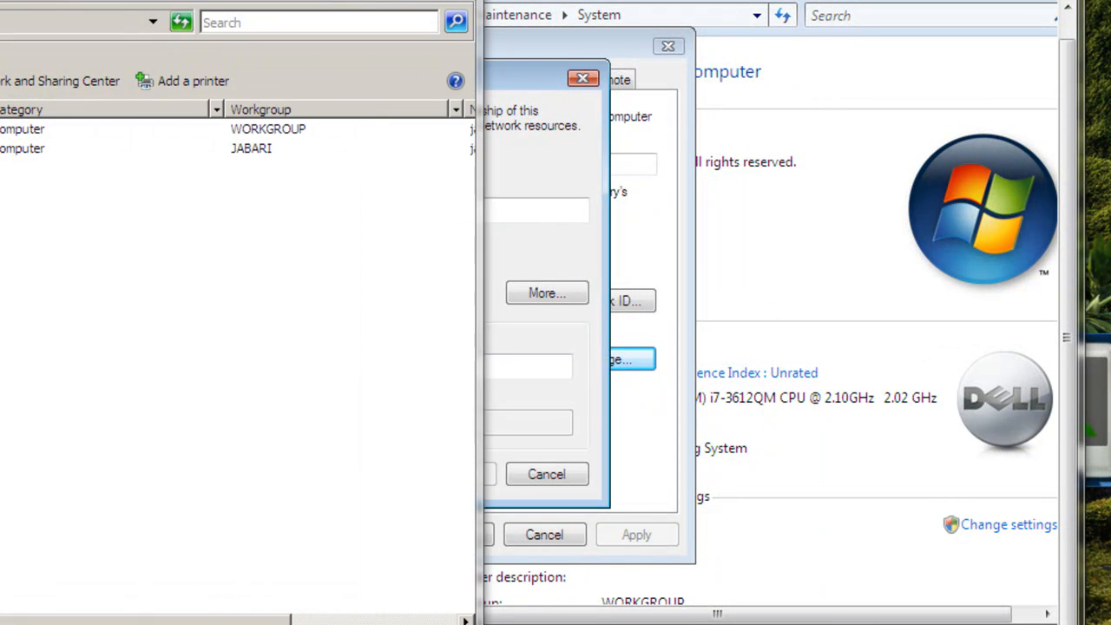
{"action": "left_click", "coordinate": [298, 381]}
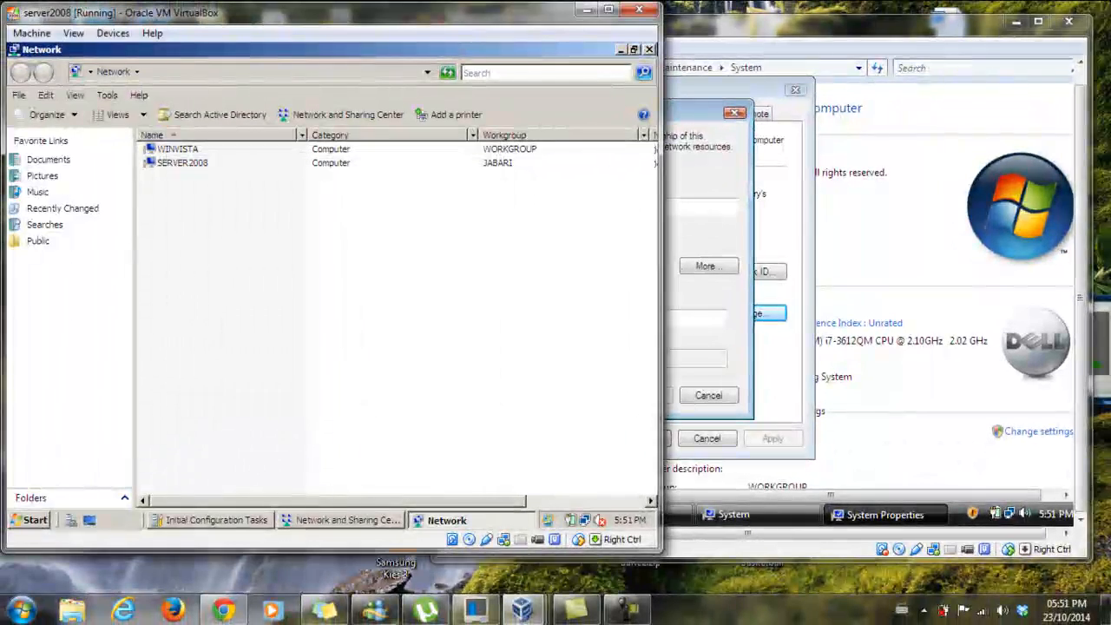
{"action": "left_click", "coordinate": [690, 313]}
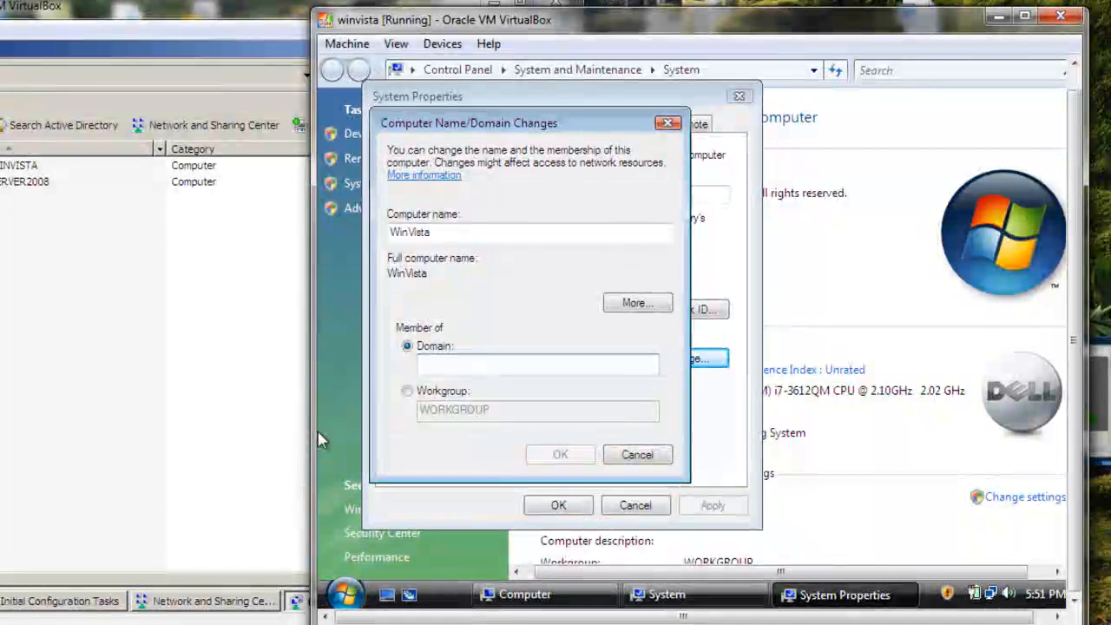
{"action": "type", "text": "ia"}
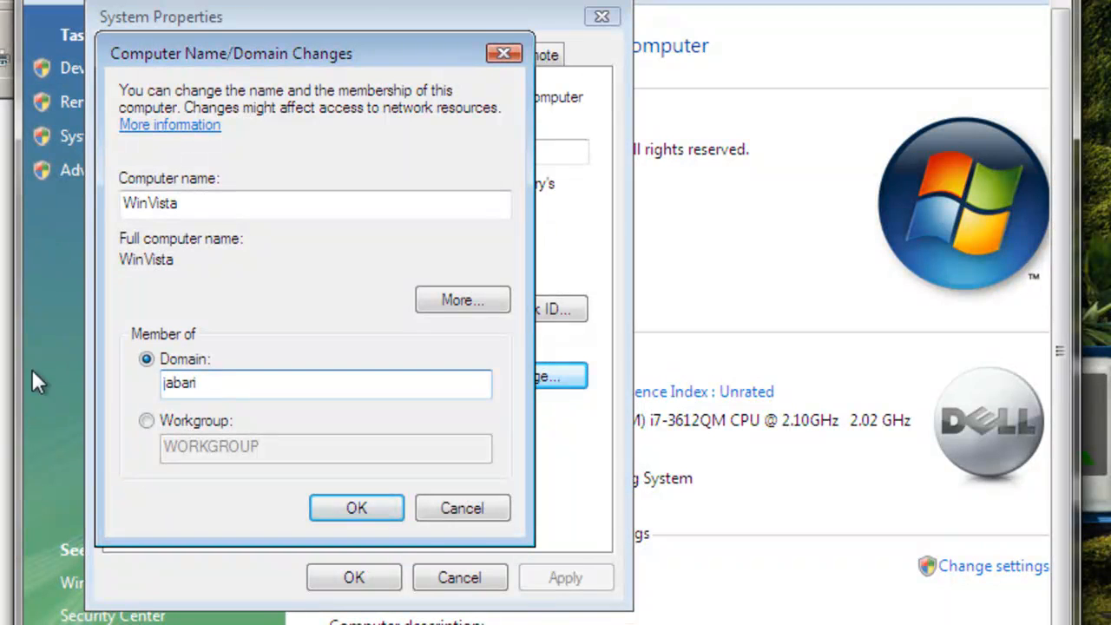
{"action": "left_click", "coordinate": [361, 509]}
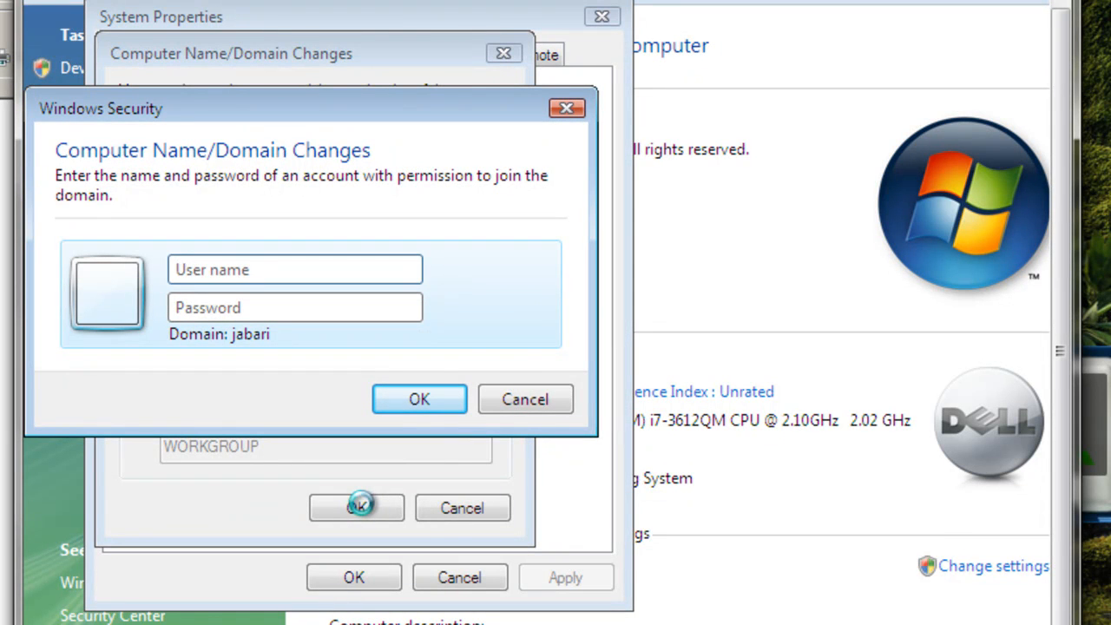
Authorize the domain join with the administrator account, entering its user name and password
{"action": "type", "text": "administrator"}
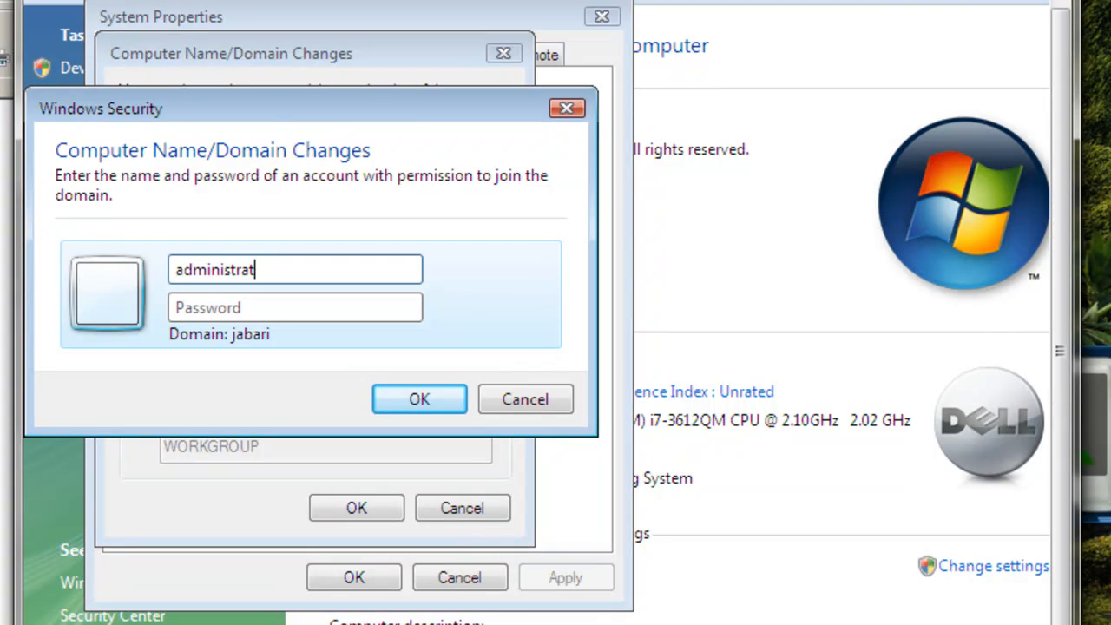
{"action": "left_click", "coordinate": [216, 307]}
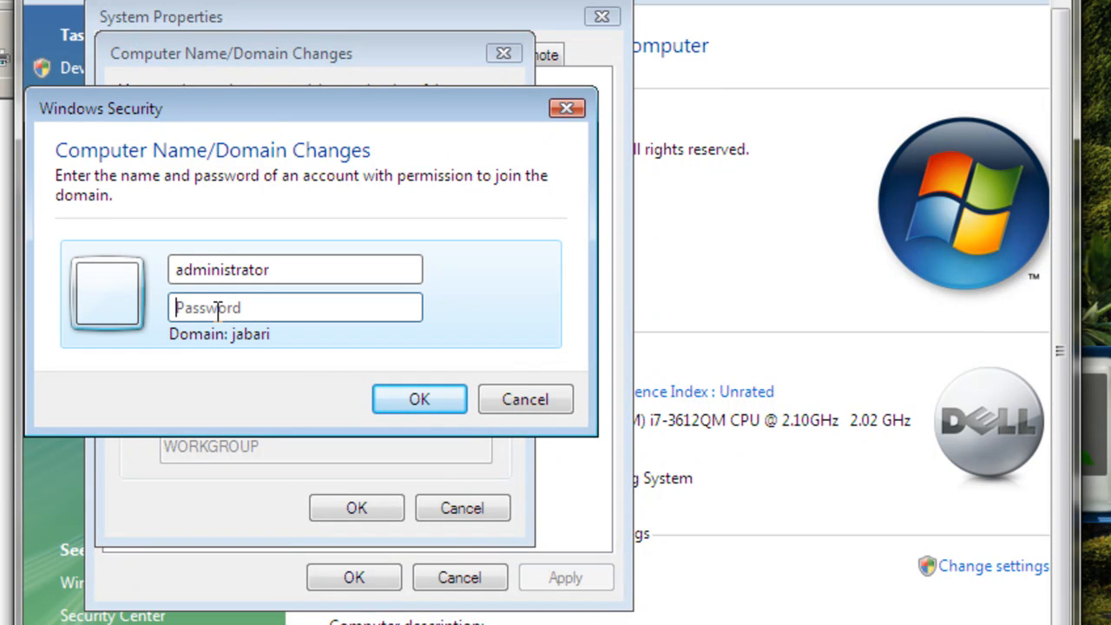
{"action": "type", "text": "••"}
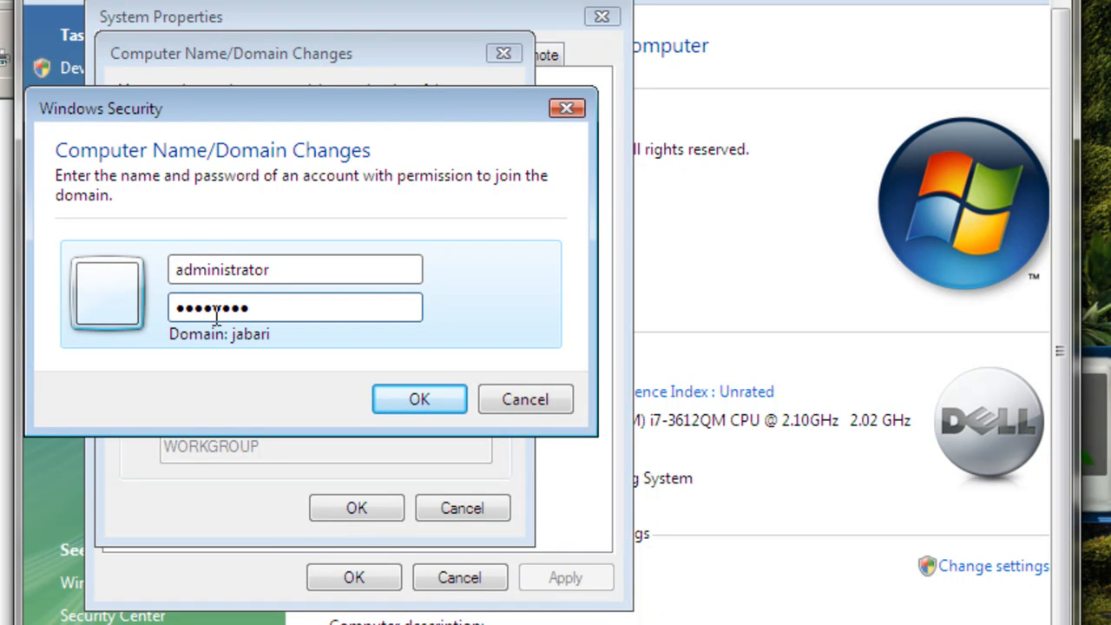
{"action": "left_click", "coordinate": [417, 401]}
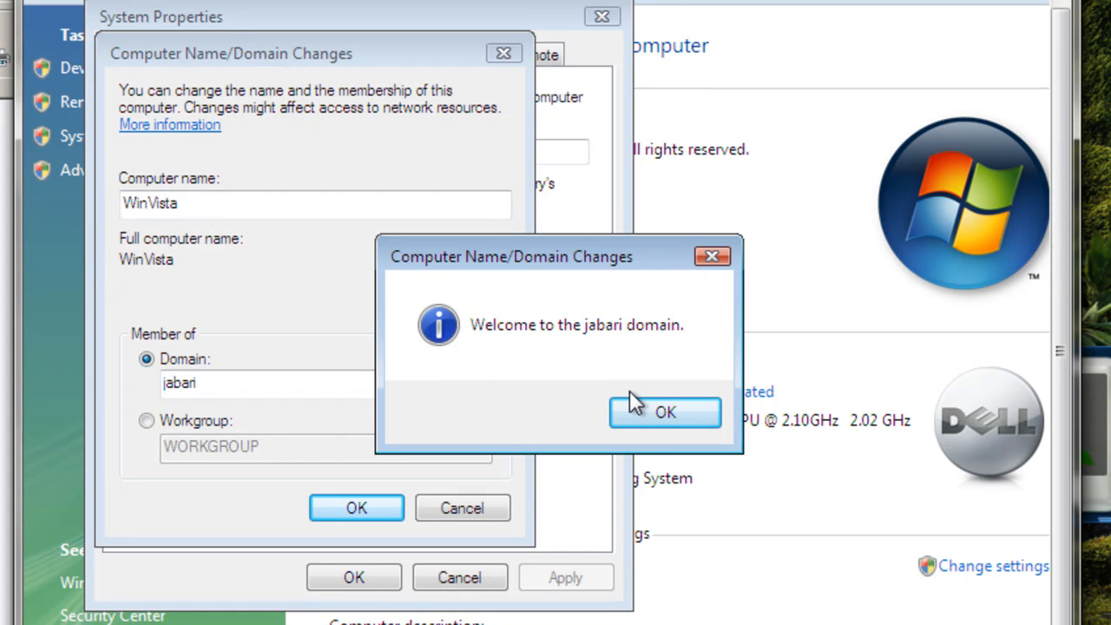
Acknowledge the domain join messages, close System Properties, and restart winvista immediately to apply the change
{"action": "left_click", "coordinate": [661, 413]}
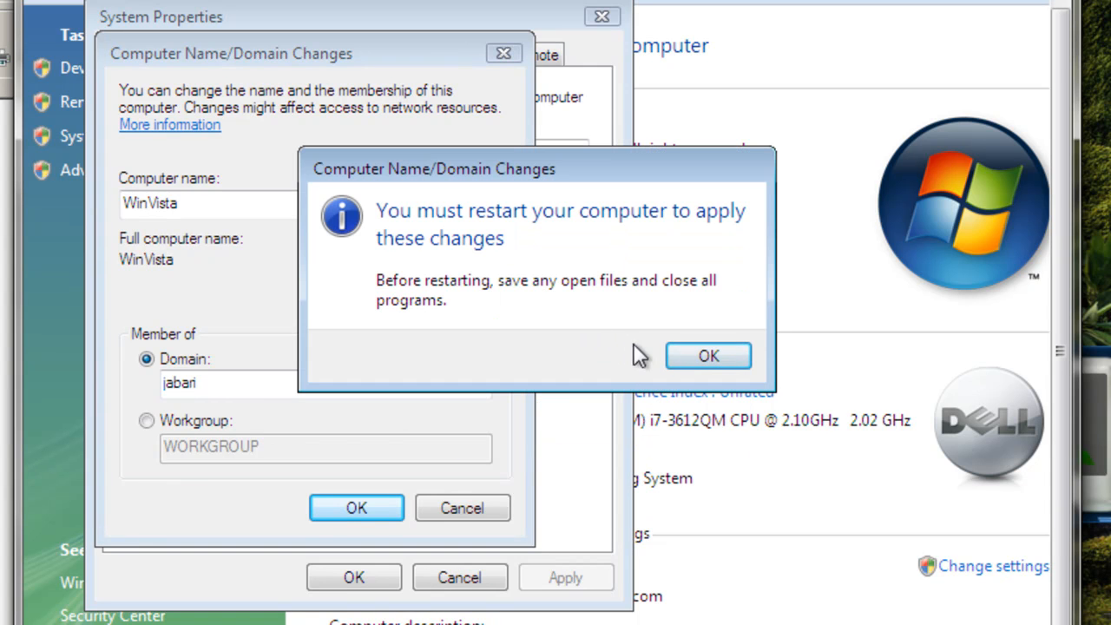
{"action": "left_click", "coordinate": [681, 356]}
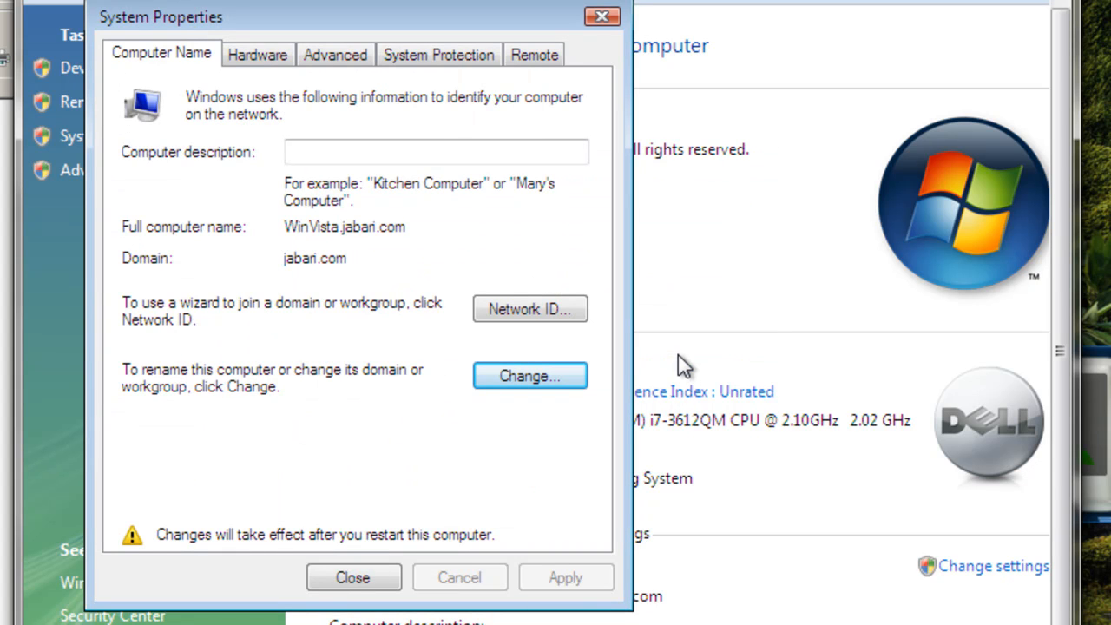
{"action": "left_click", "coordinate": [374, 568]}
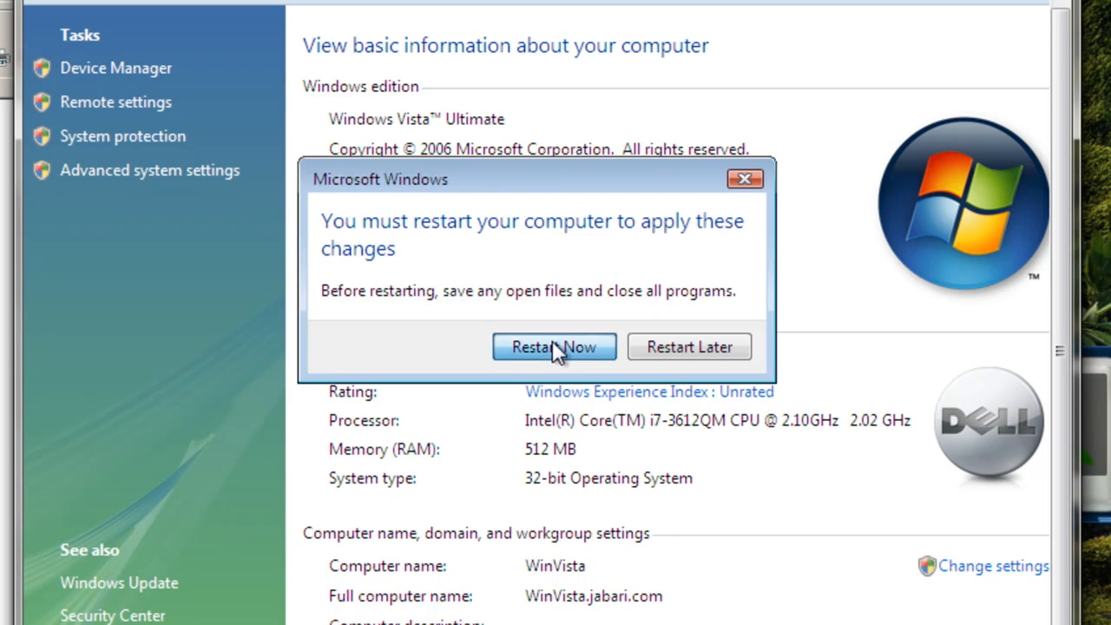
{"action": "left_click", "coordinate": [553, 340]}
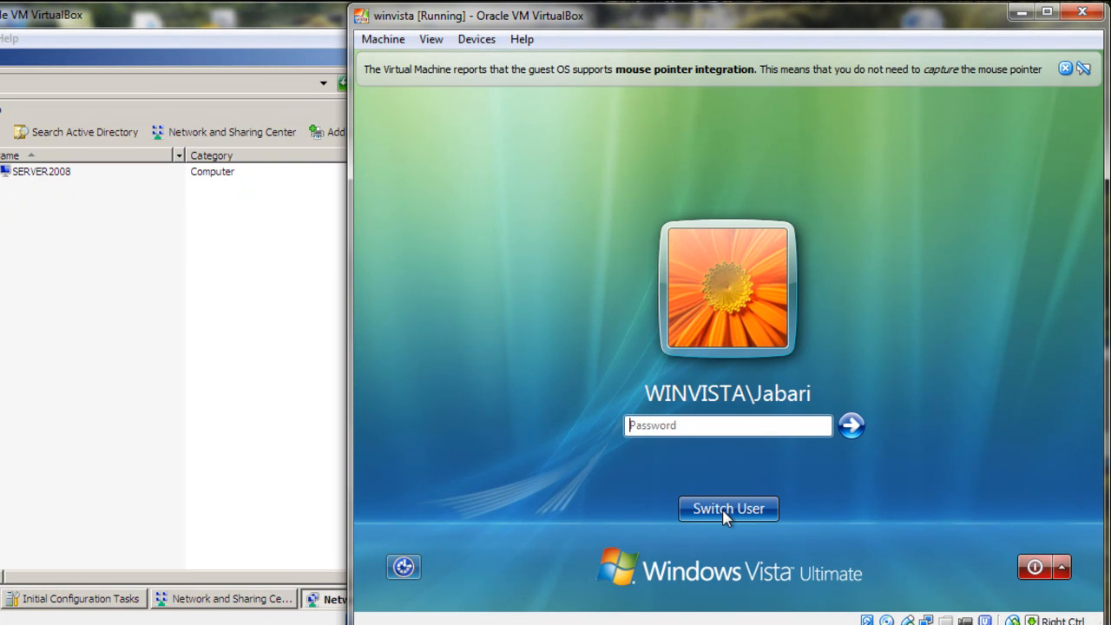
Log on to winvista as the other user jabari\administrator, entering the account password
{"action": "left_click", "coordinate": [725, 511]}
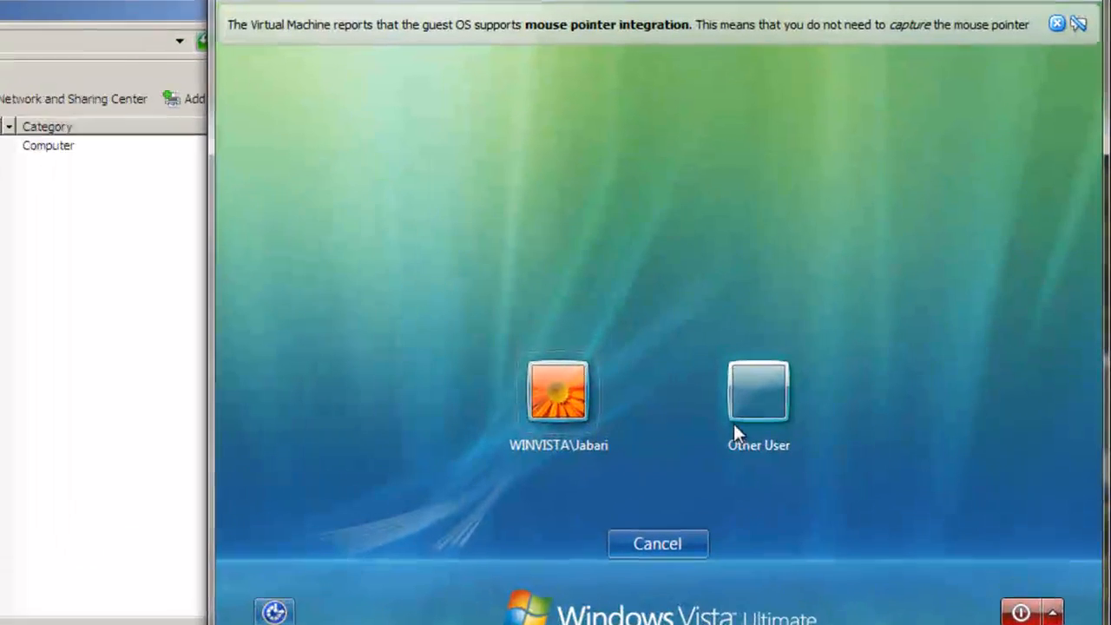
{"action": "left_click", "coordinate": [746, 410]}
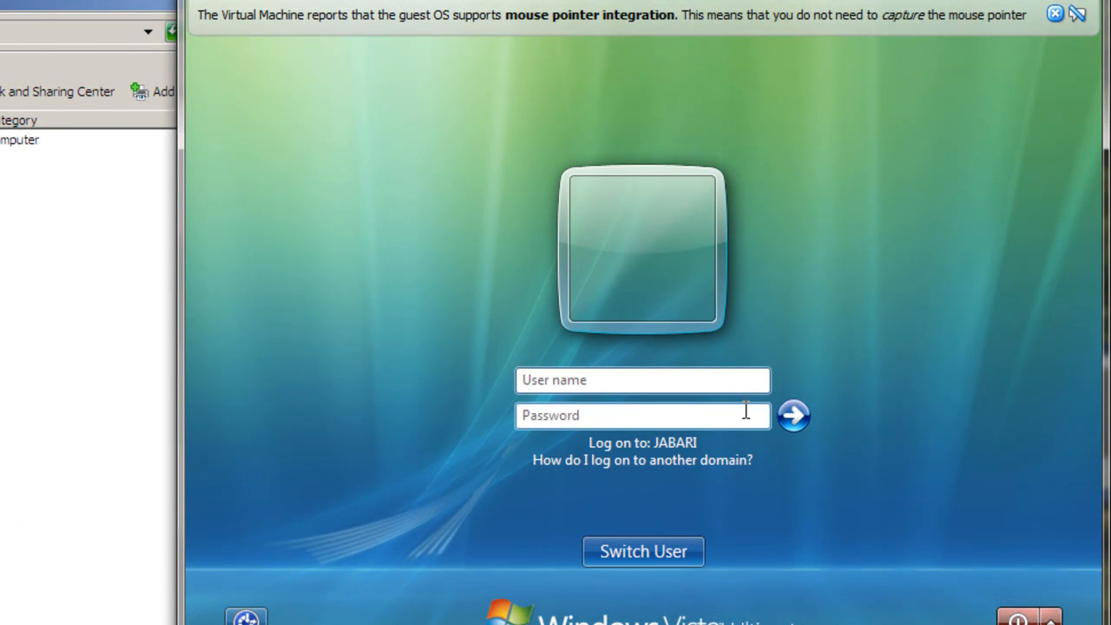
{"action": "left_click", "coordinate": [643, 383]}
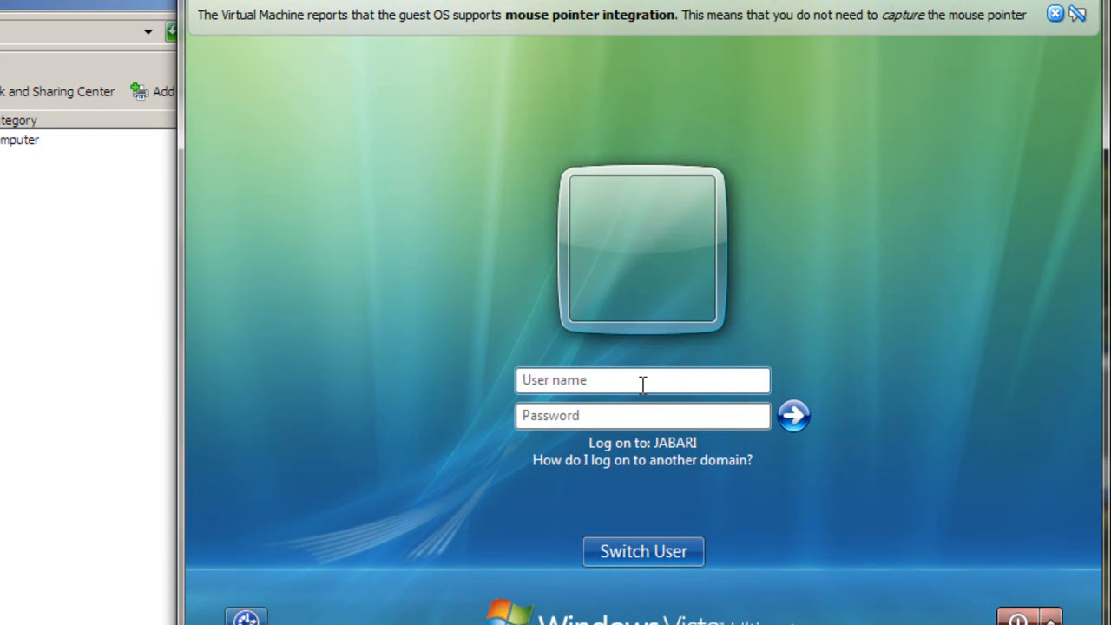
{"action": "type", "text": "jaba"}
{"action": "type", "text": "\\administrator"}
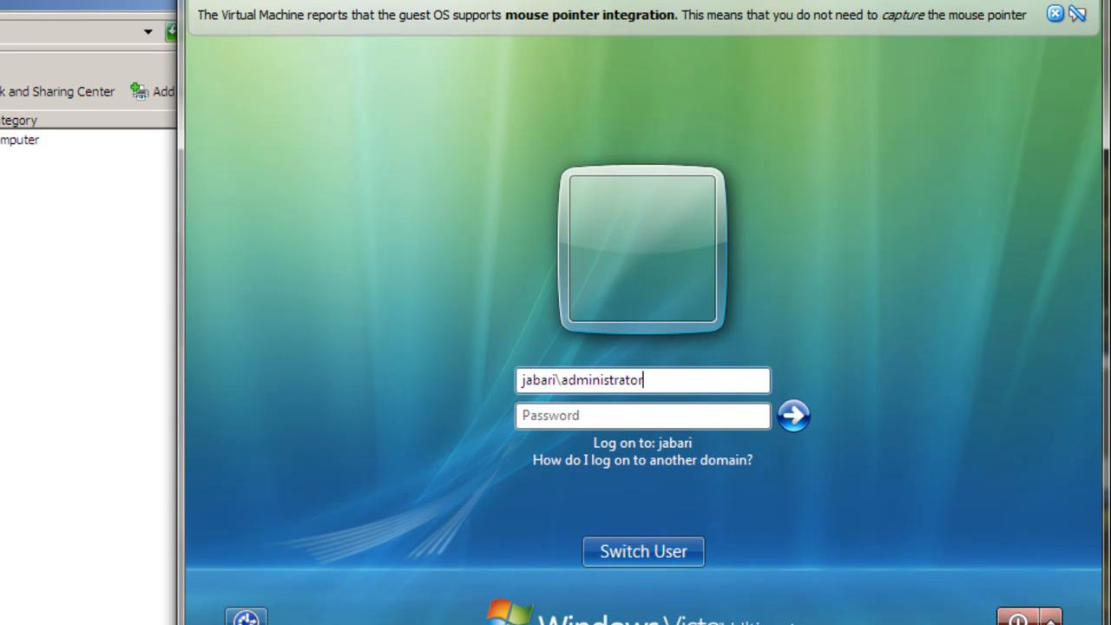
{"action": "left_click", "coordinate": [572, 417]}
{"action": "type", "text": "••"}
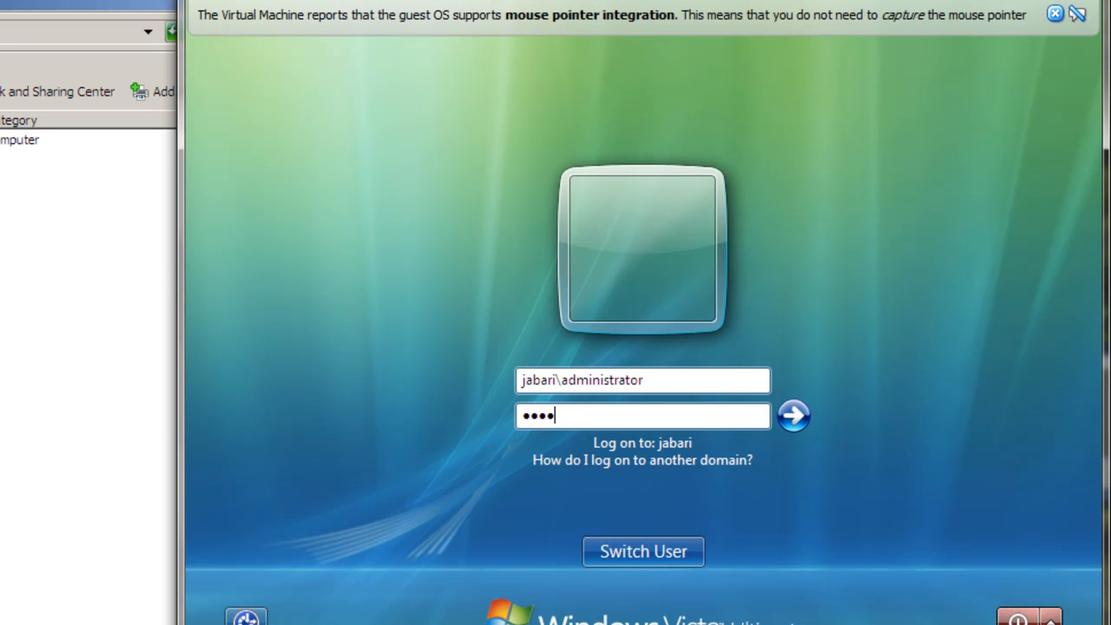
{"action": "type", "text": "••••••"}
{"action": "key", "text": "Return"}
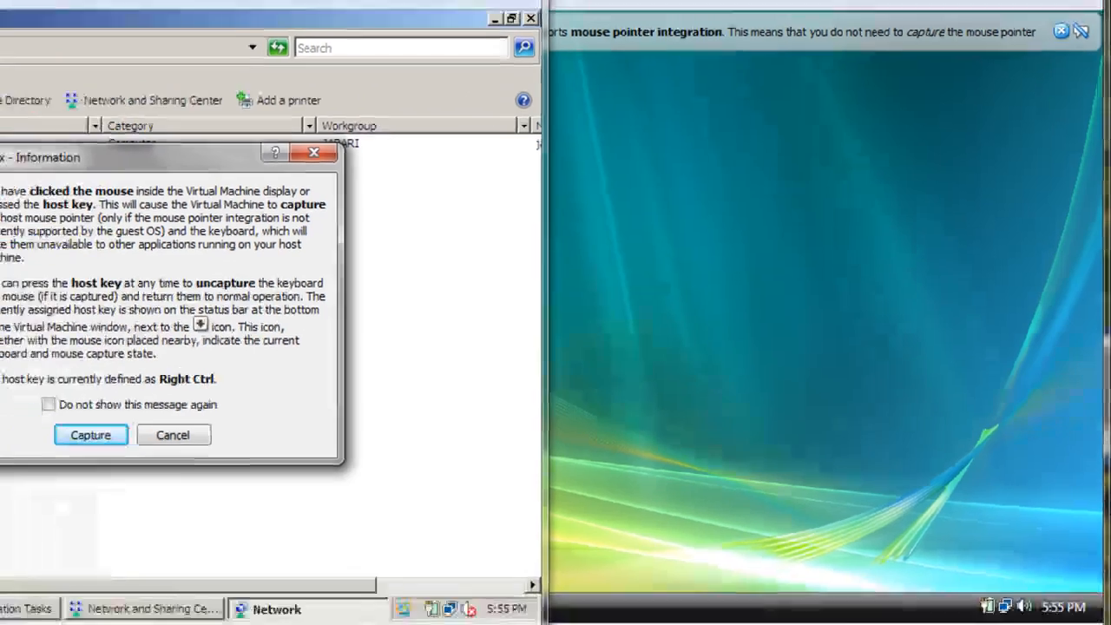
Refresh the computer list on server2008, and turn on network discovery and file sharing in winvista's Network window
{"action": "key", "text": "Return"}
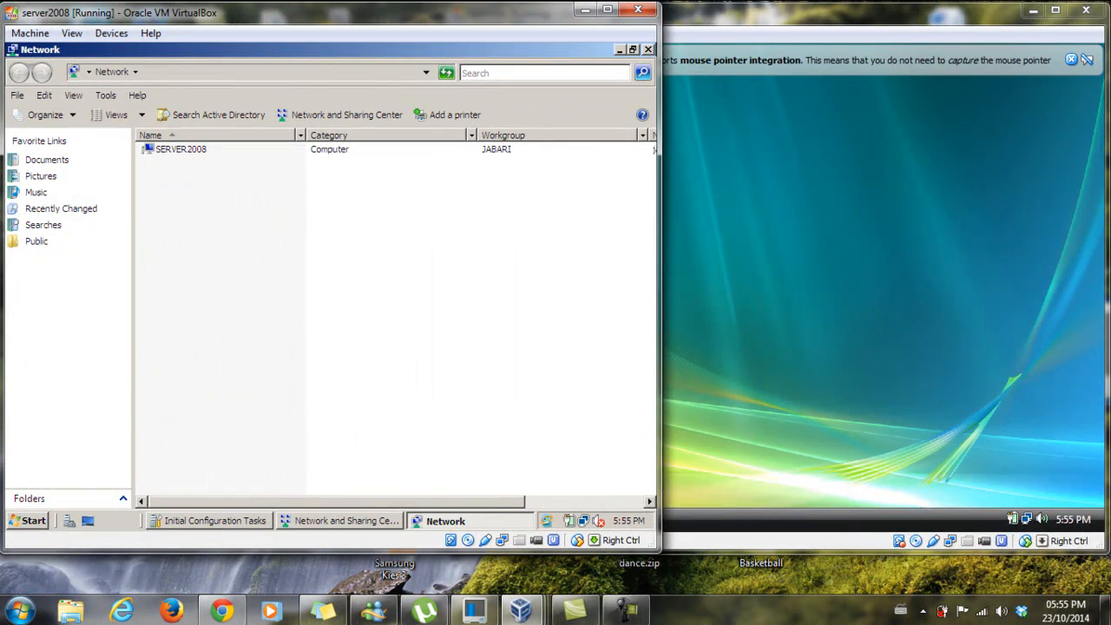
{"action": "left_click", "coordinate": [452, 69]}
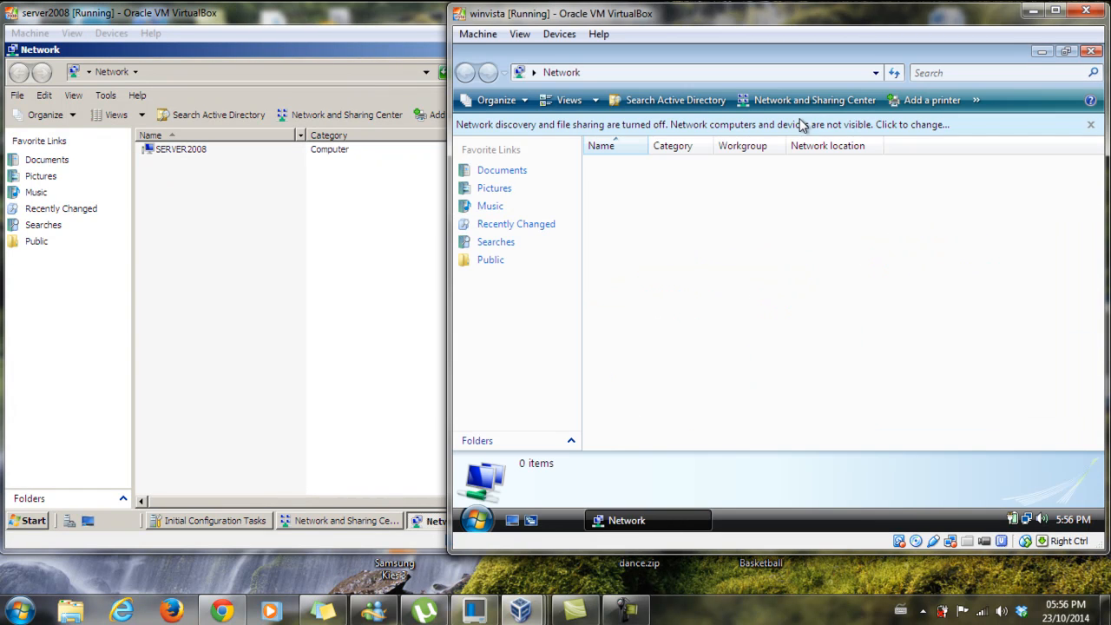
{"action": "left_click", "coordinate": [801, 125]}
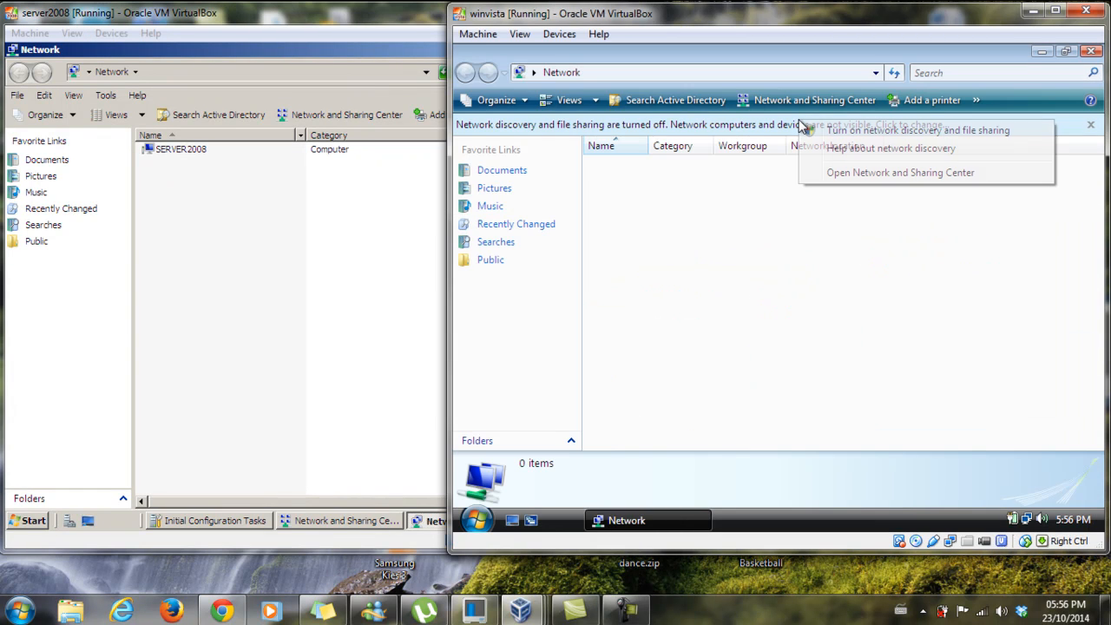
{"action": "left_click", "coordinate": [838, 130]}
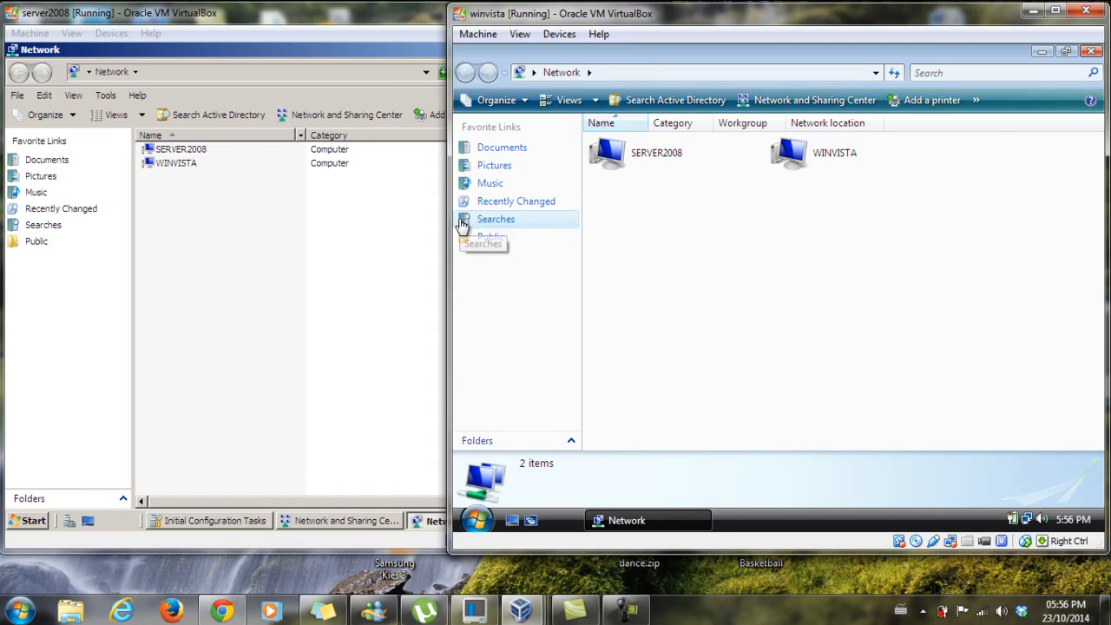
Return to server2008 and refresh its Network window to check which computers are in the domain
{"action": "left_click", "coordinate": [401, 237]}
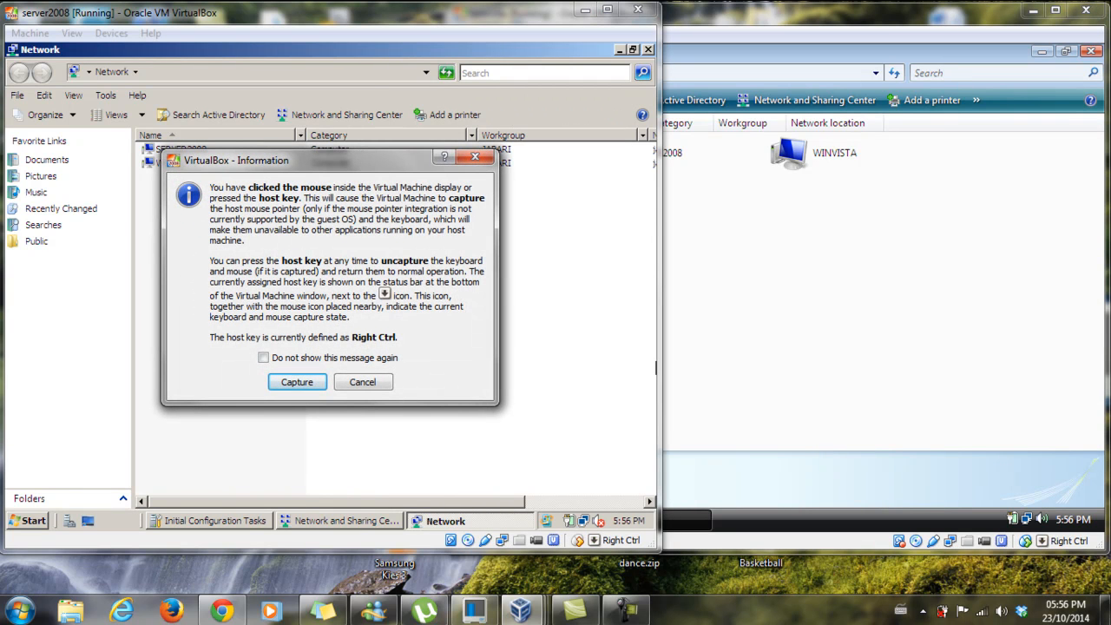
{"action": "key", "text": "Return"}
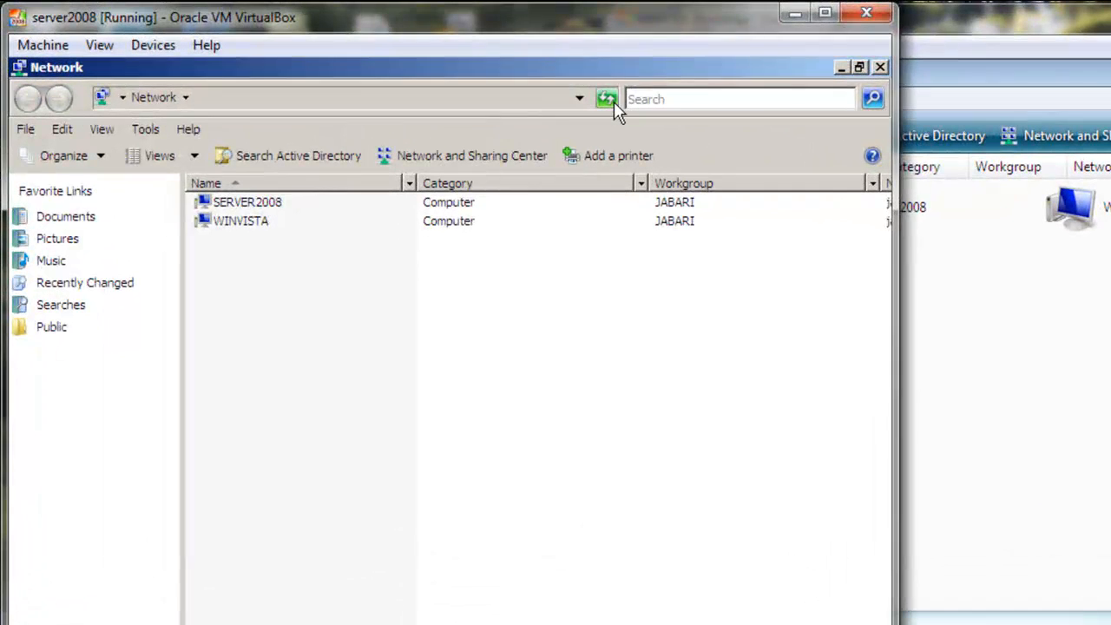
{"action": "left_click", "coordinate": [448, 73]}
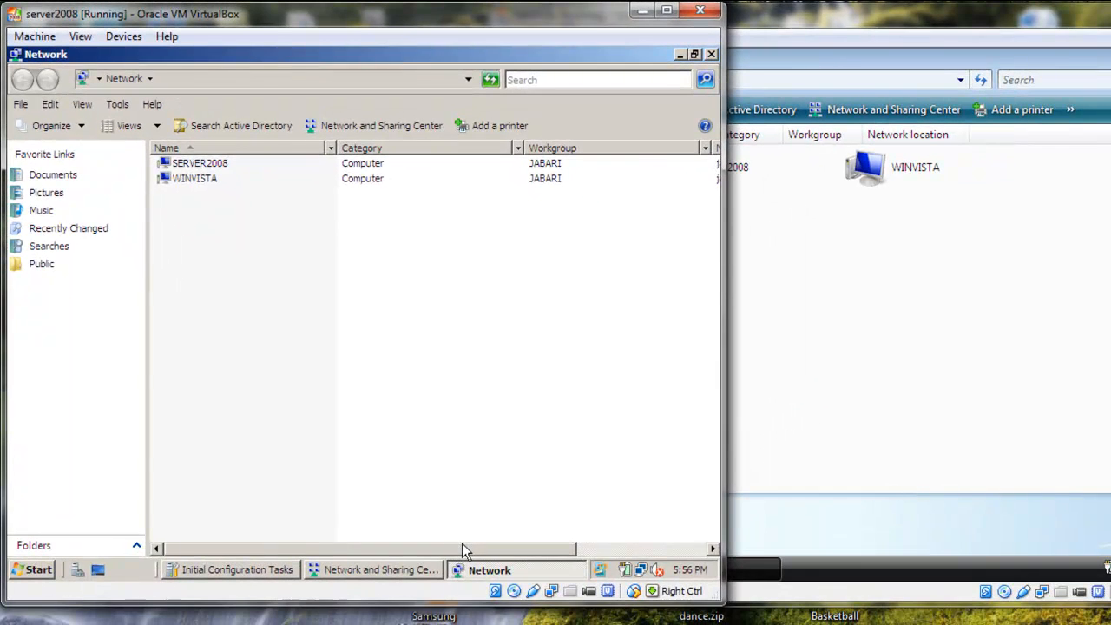
Start the win7 and winxp virtual machines from Oracle VM VirtualBox Manager
{"action": "left_click_drag", "start_coordinate": [462, 543], "coordinate": [531, 554]}
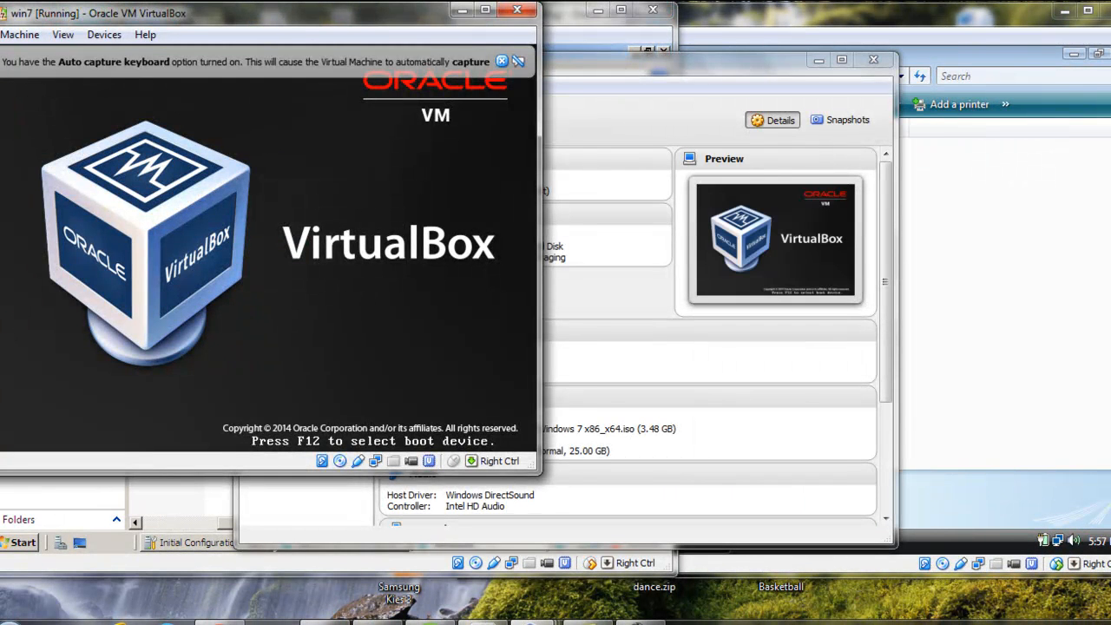
{"action": "left_click", "coordinate": [625, 64]}
{"action": "left_click", "coordinate": [304, 279]}
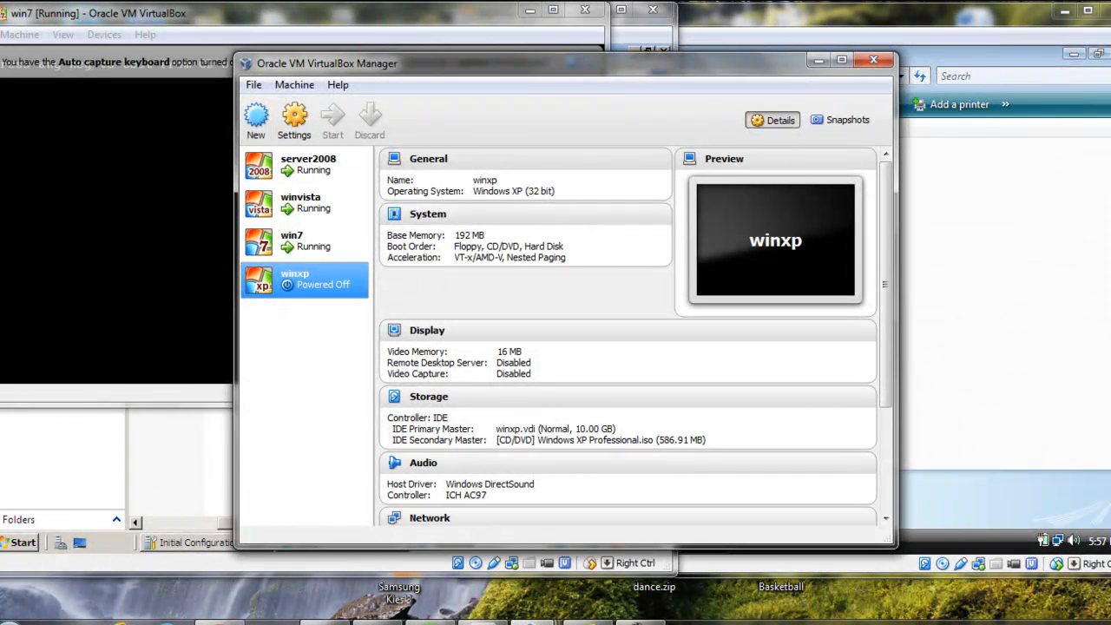
{"action": "left_click", "coordinate": [333, 120]}
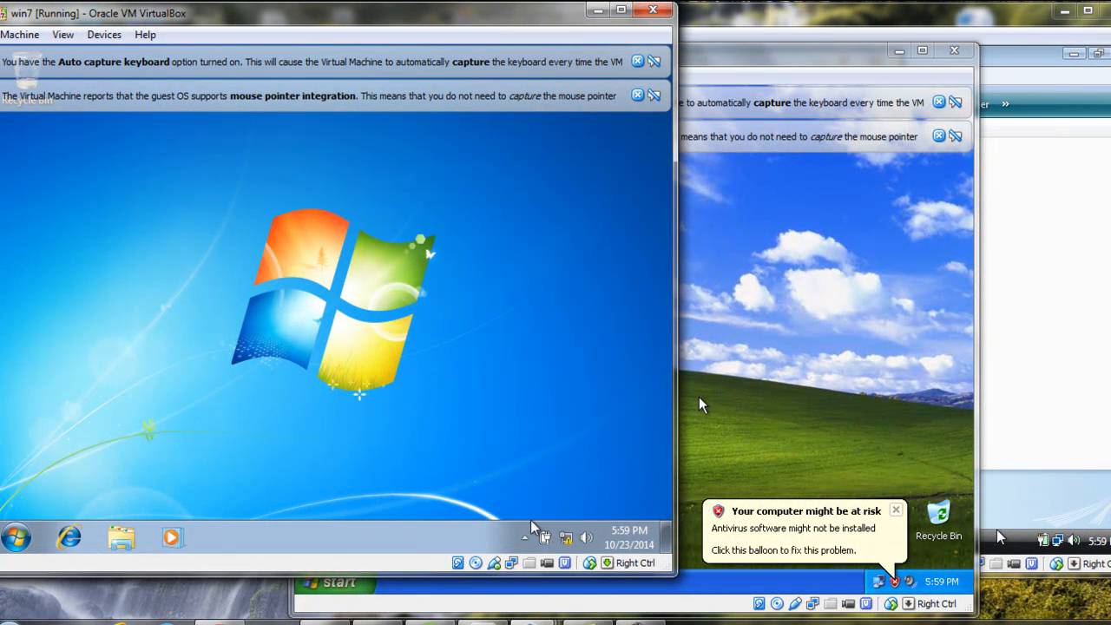
Check win7's connection in Network and Sharing Center, dismissing the VirtualBox notices, and close the window
{"action": "left_click", "coordinate": [566, 538]}
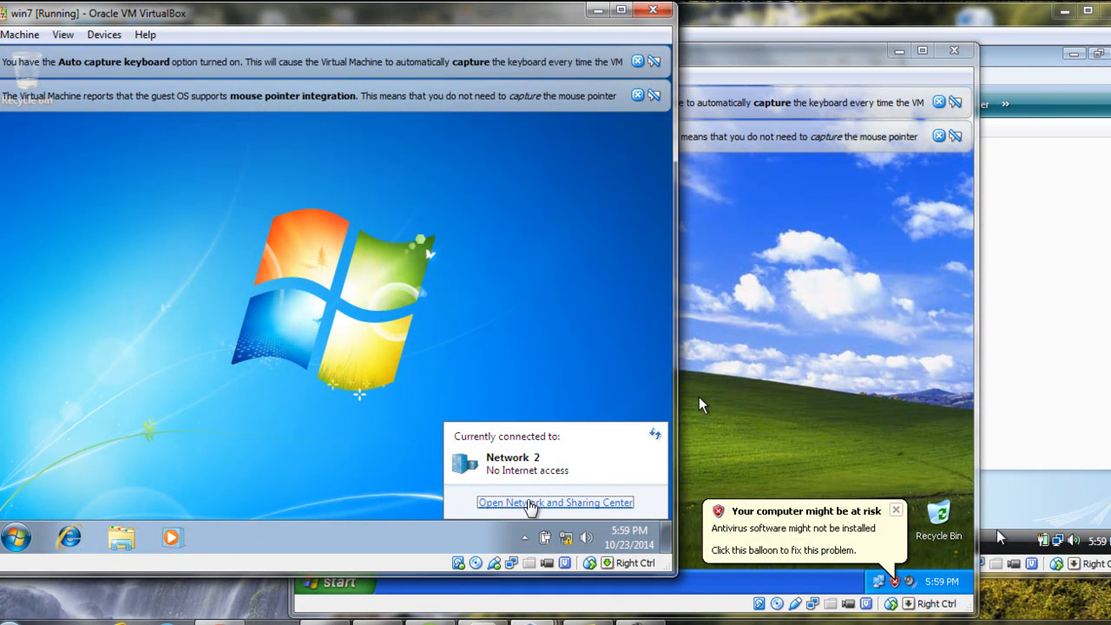
{"action": "left_click", "coordinate": [528, 501]}
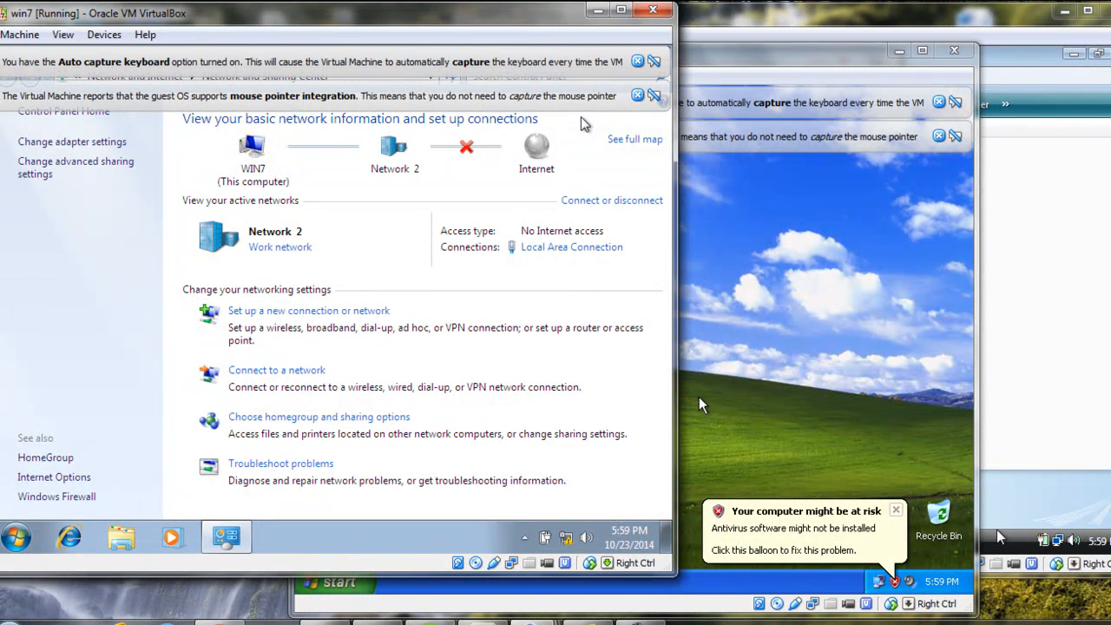
{"action": "left_click", "coordinate": [638, 62]}
{"action": "left_click", "coordinate": [638, 62]}
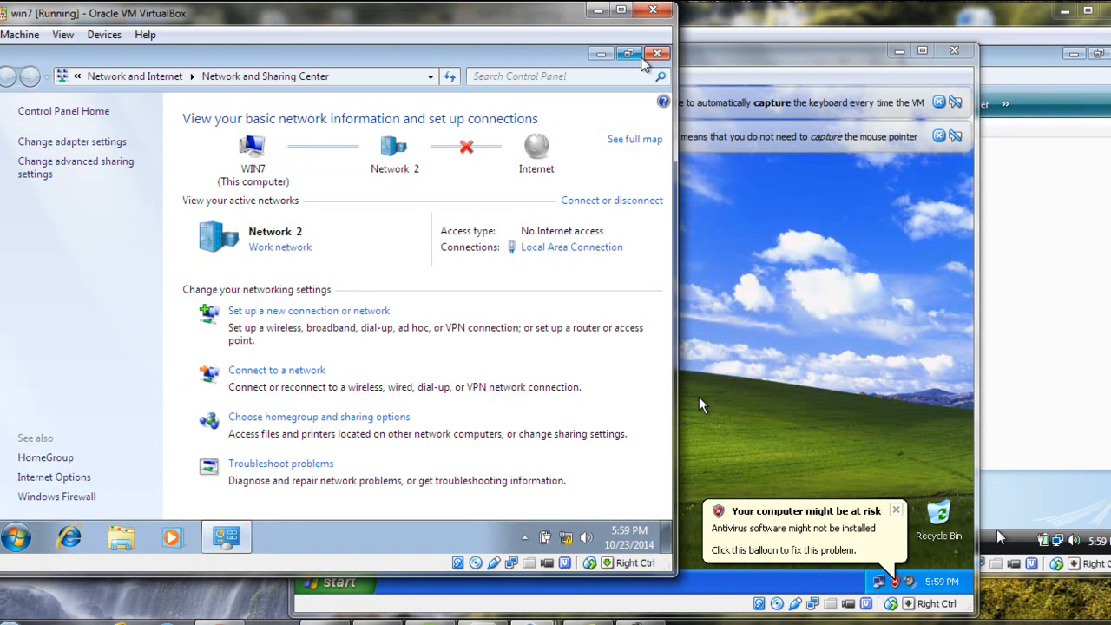
{"action": "left_click", "coordinate": [657, 55]}
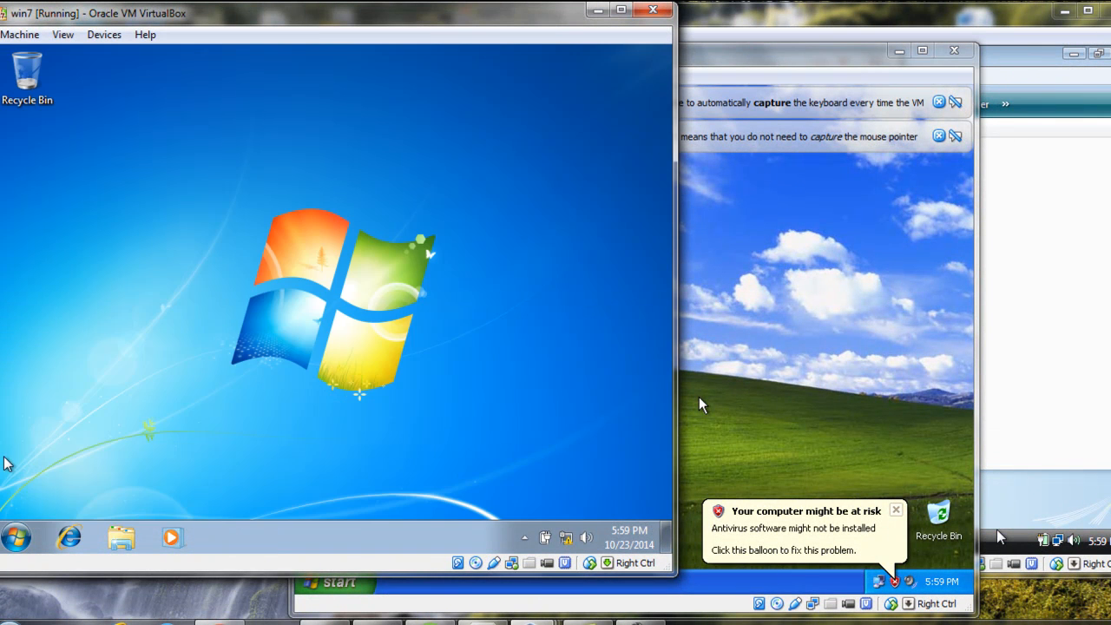
Open the System information page of the win7 machine from its Computer window
{"action": "left_click", "coordinate": [16, 538]}
{"action": "left_click", "coordinate": [261, 338]}
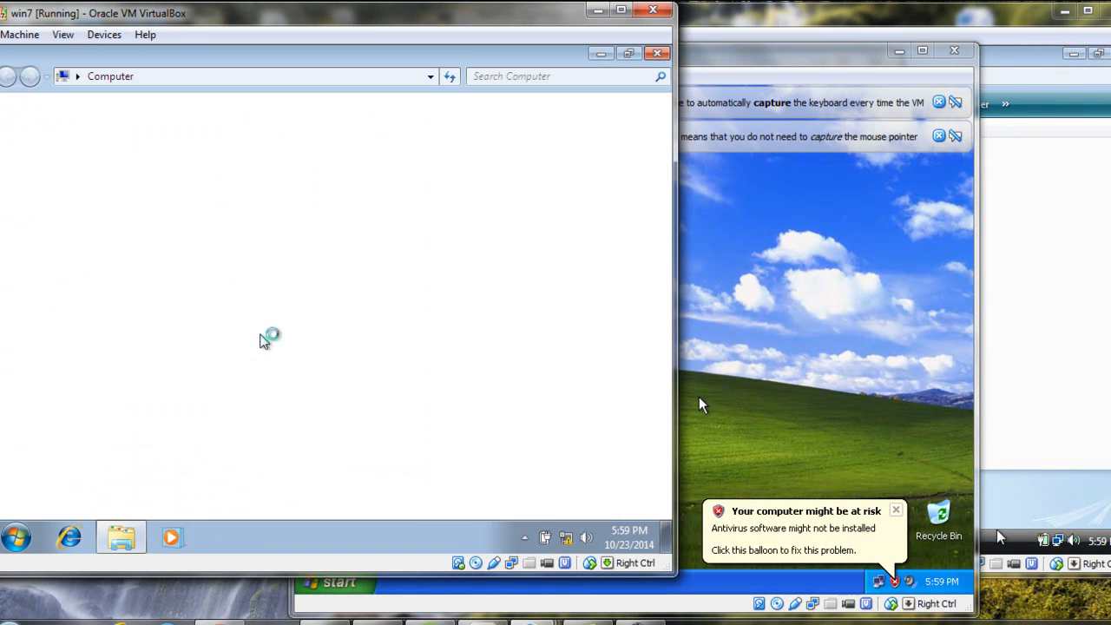
{"action": "right_click", "coordinate": [260, 340]}
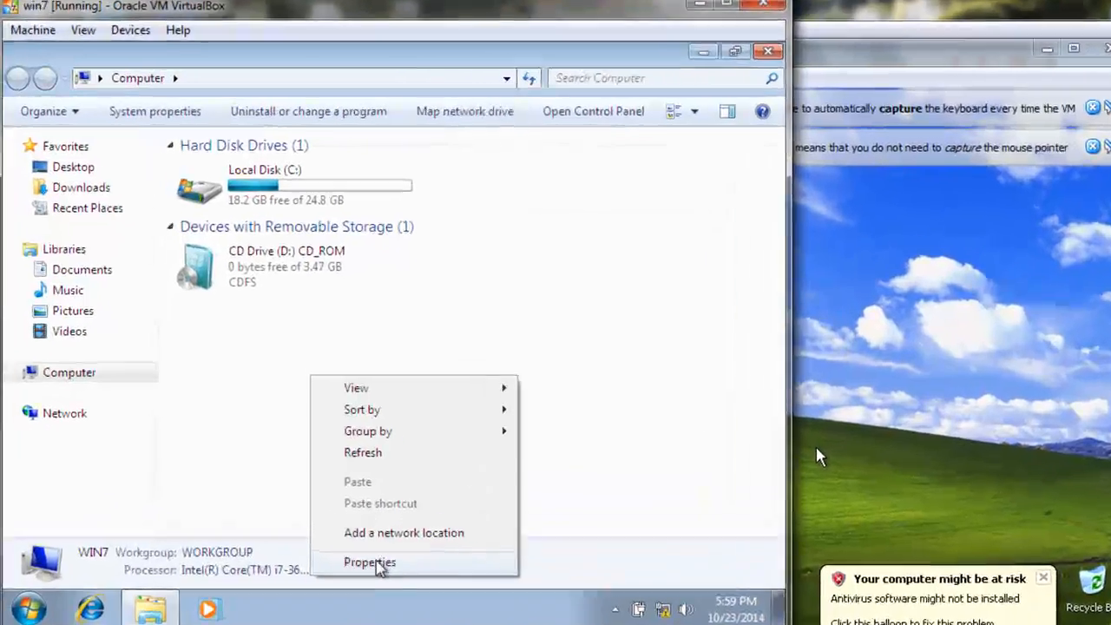
{"action": "left_click", "coordinate": [321, 498]}
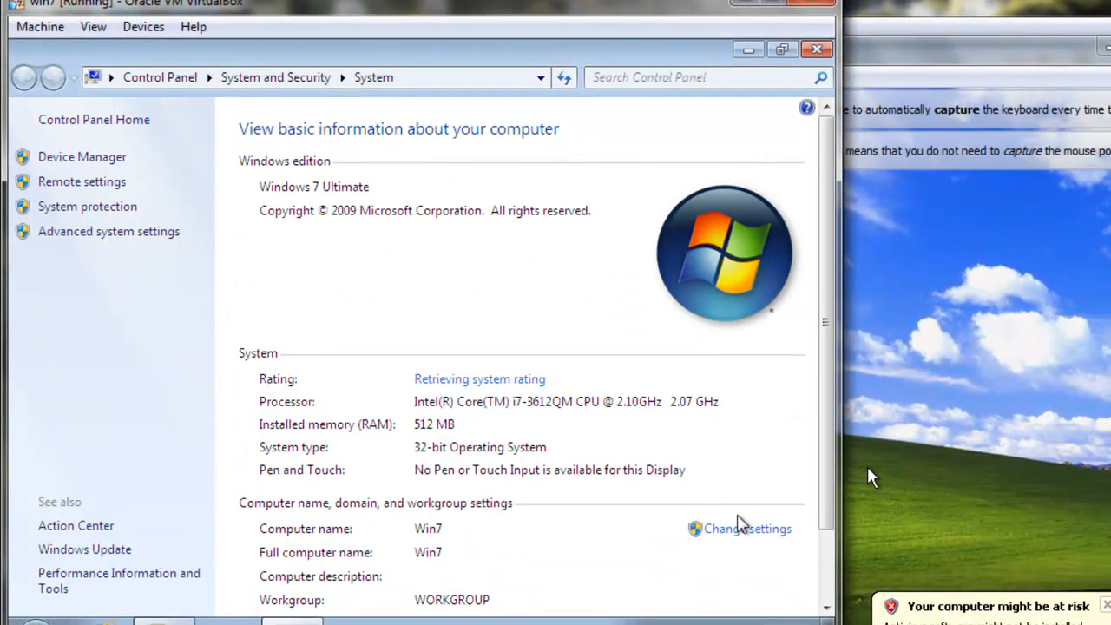
Change win7's membership from its workgroup to the domain jabari and submit the change
{"action": "left_click", "coordinate": [742, 529]}
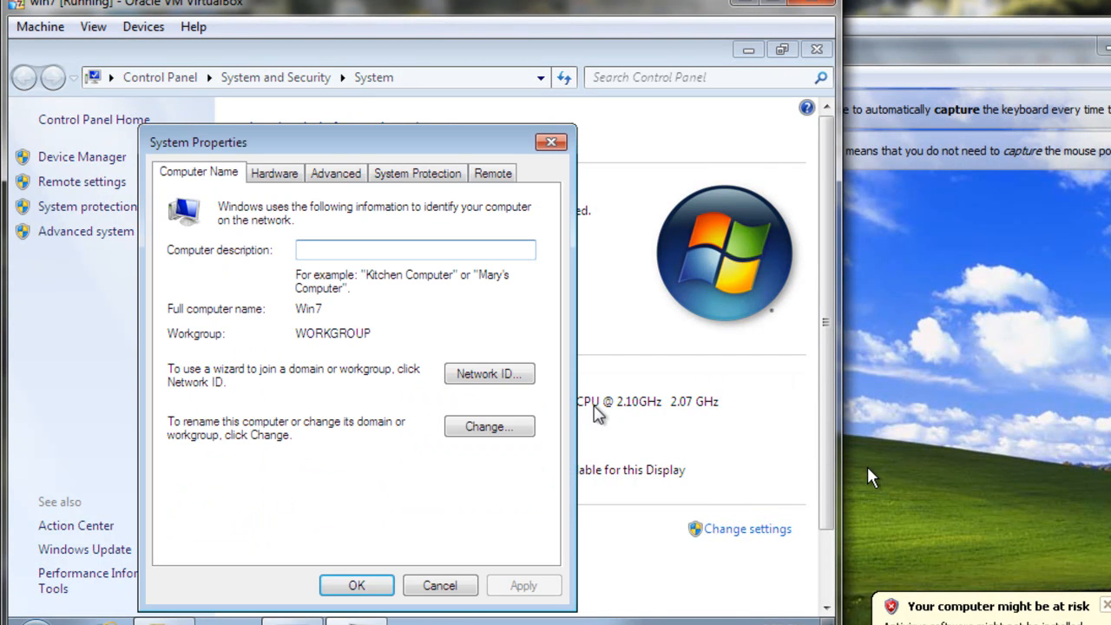
{"action": "left_click", "coordinate": [510, 431]}
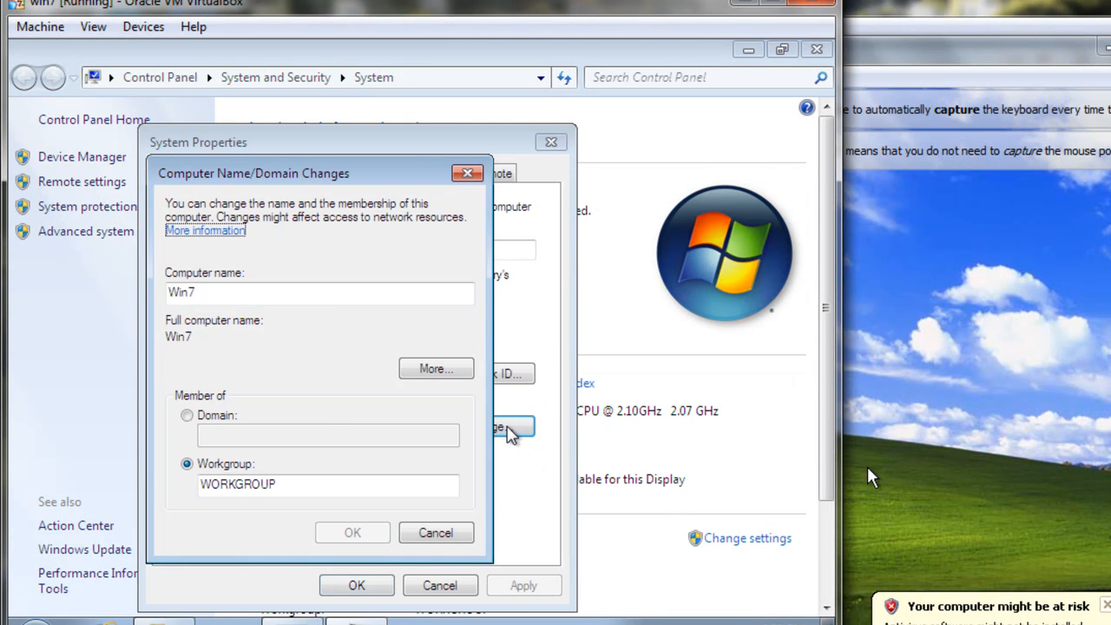
{"action": "left_click", "coordinate": [187, 415]}
{"action": "left_click", "coordinate": [235, 440]}
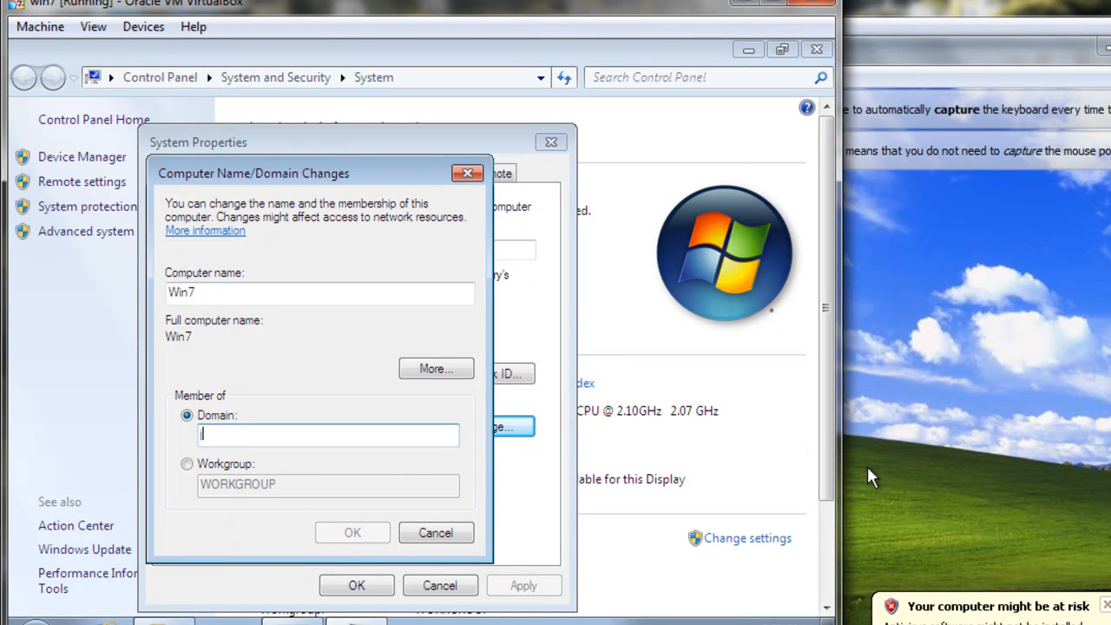
{"action": "type", "text": "jabari"}
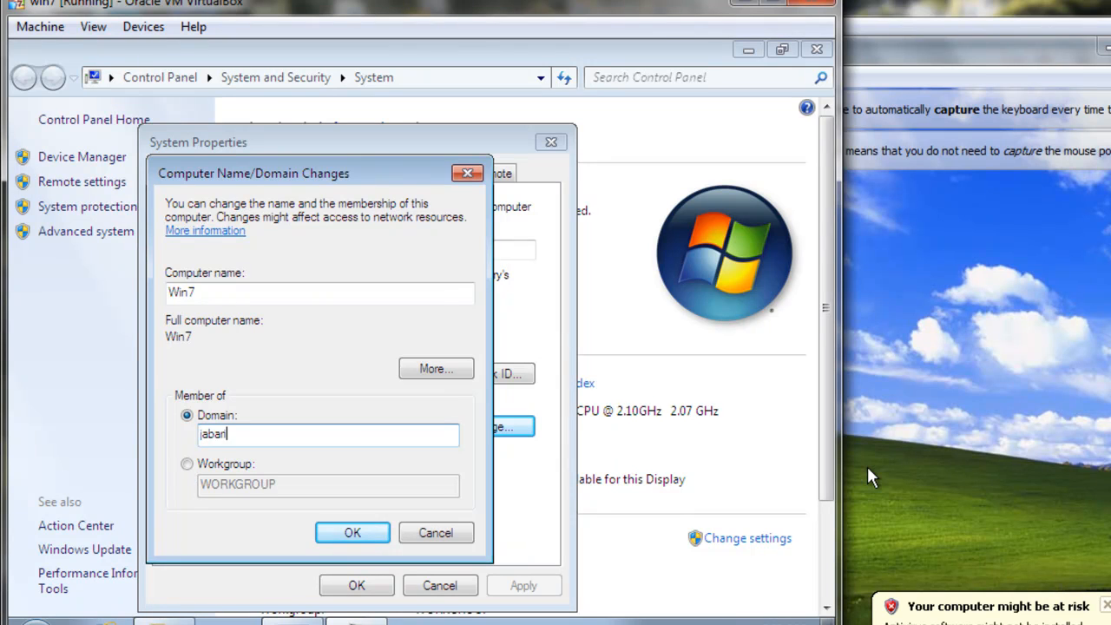
{"action": "left_click", "coordinate": [349, 532]}
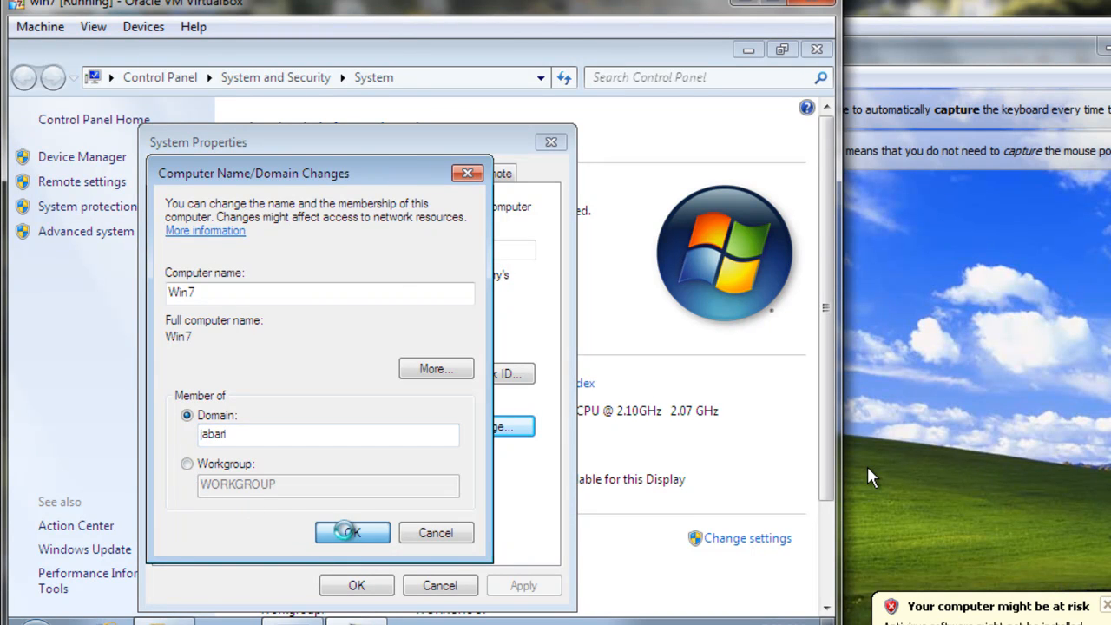
Authorize win7's domain join with the administrator user name and the account password, and acknowledge the welcome message
{"action": "type", "text": "administrator"}
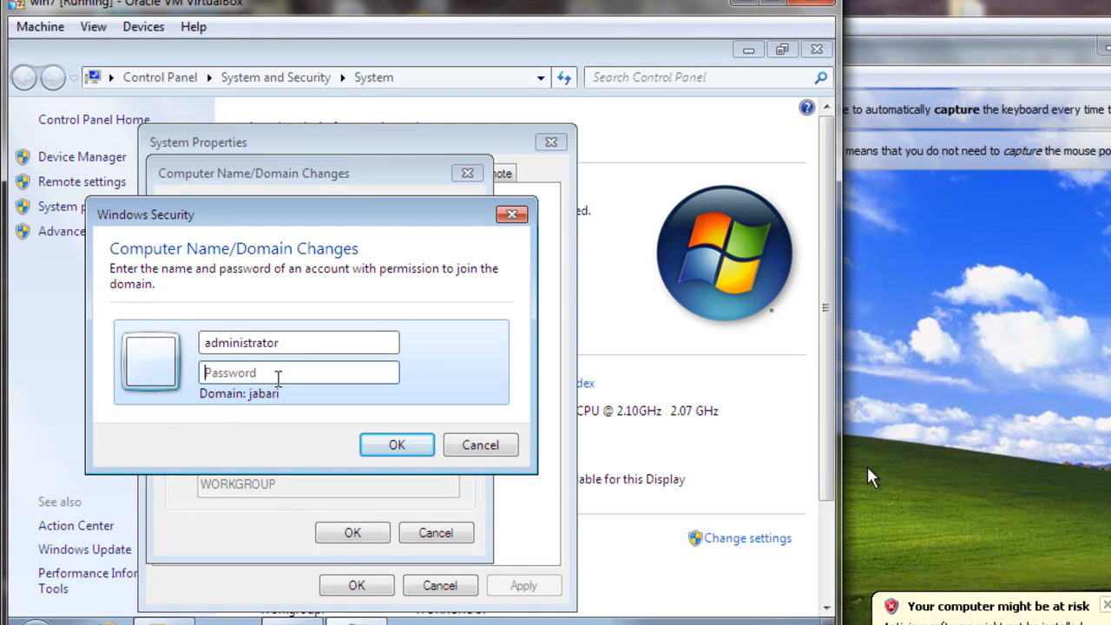
{"action": "type", "text": "password"}
{"action": "left_click", "coordinate": [372, 442]}
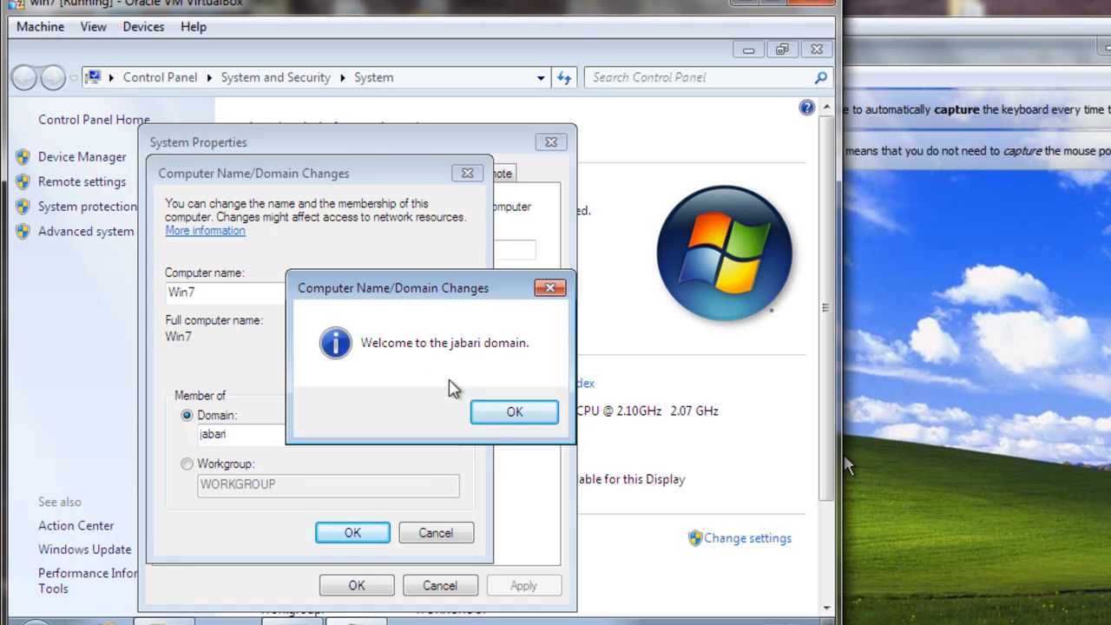
{"action": "left_click", "coordinate": [493, 411]}
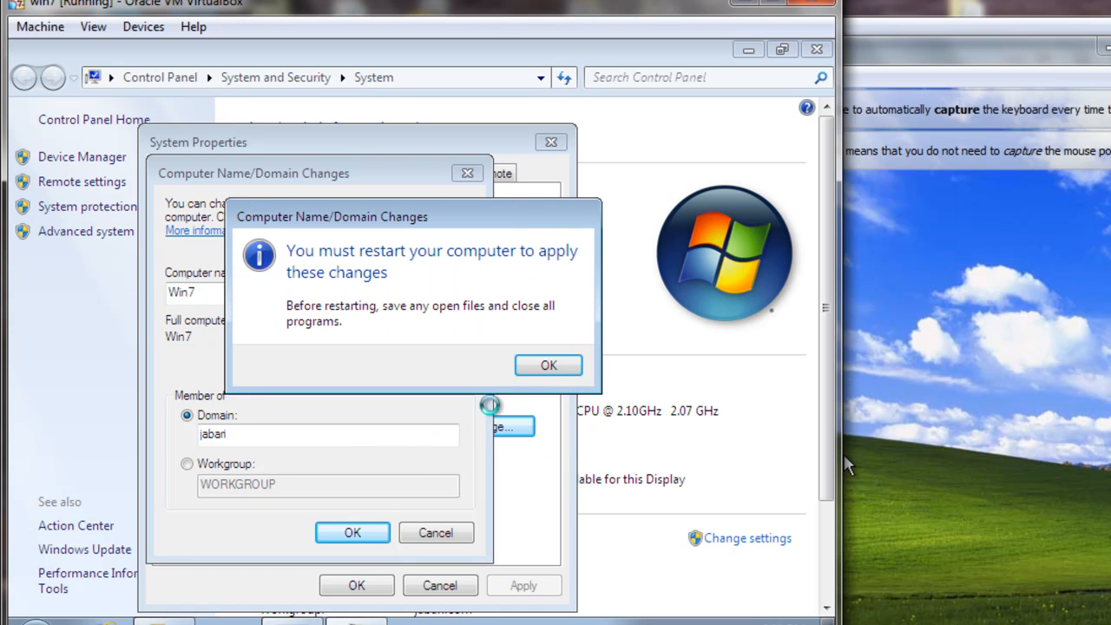
Close win7's System Properties and restart the machine to apply the domain membership
{"action": "left_click", "coordinate": [545, 366]}
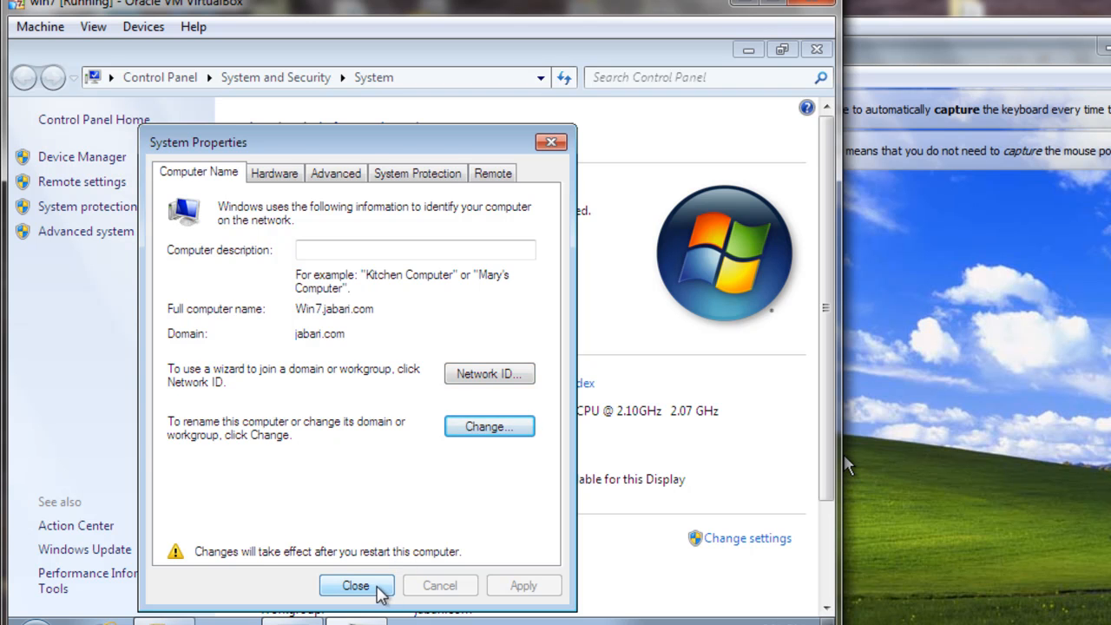
{"action": "left_click", "coordinate": [355, 586]}
{"action": "left_click", "coordinate": [423, 356]}
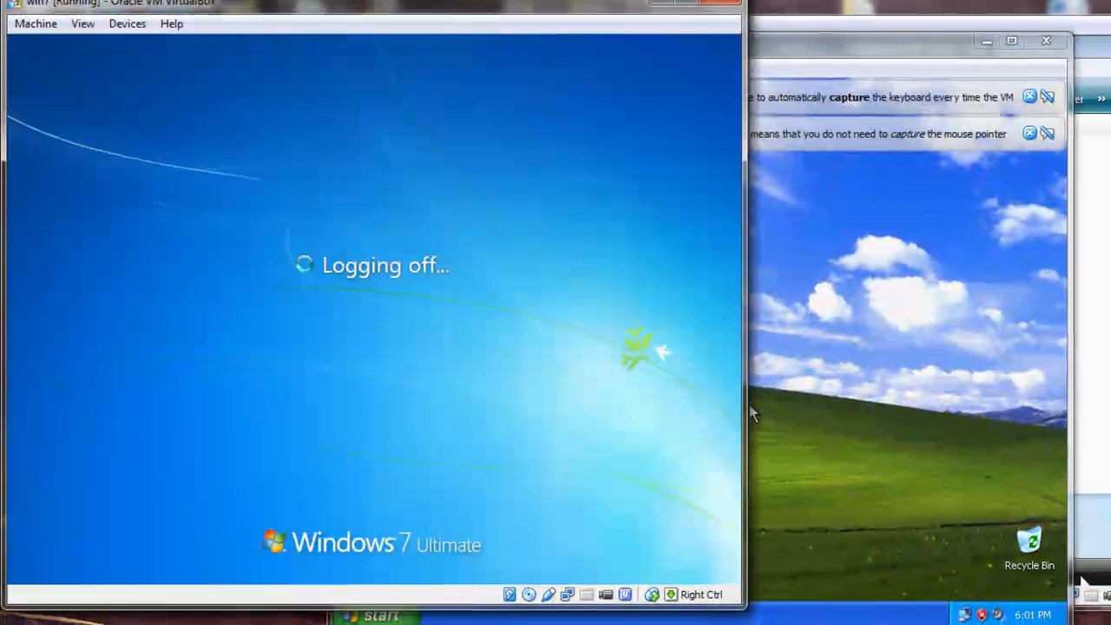
Switch to the winxp machine and open its System Properties from My Computer
{"action": "left_click", "coordinate": [849, 242]}
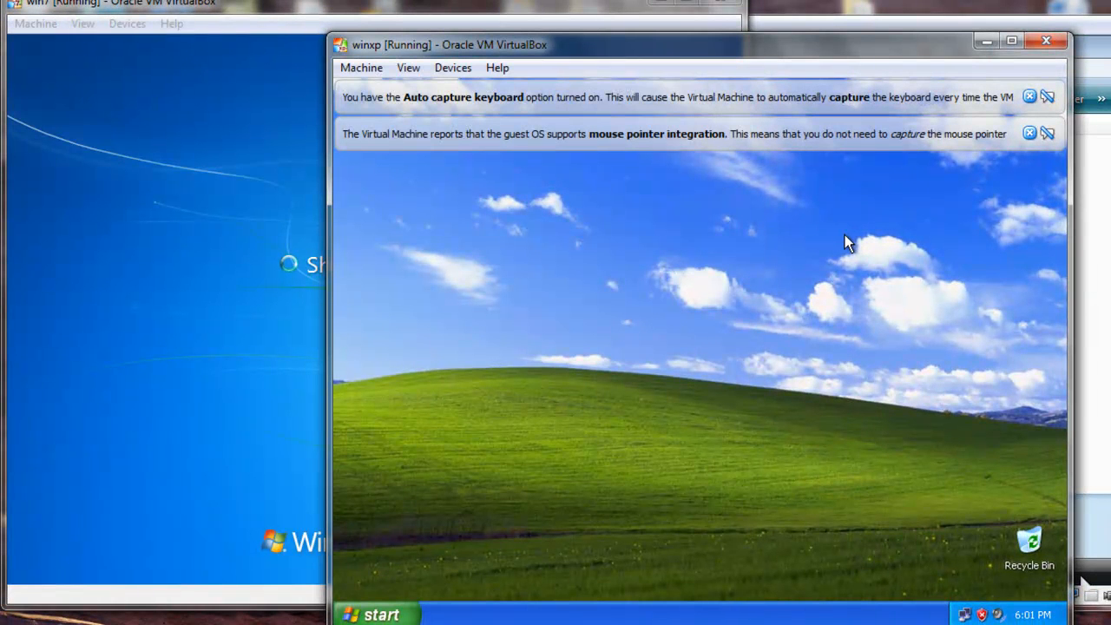
{"action": "left_click", "coordinate": [382, 614]}
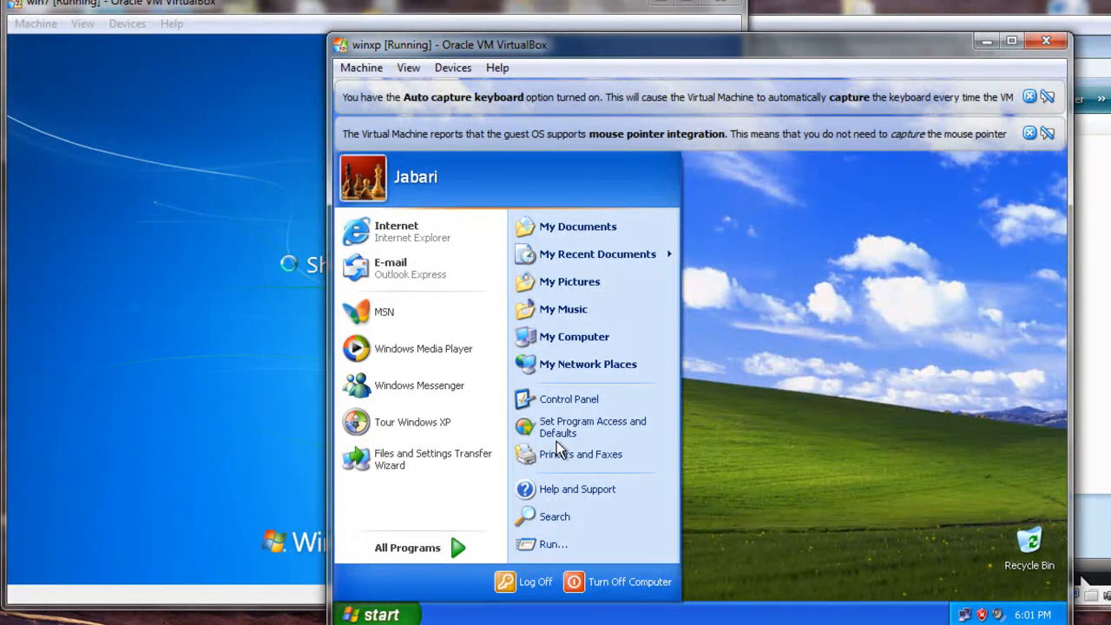
{"action": "left_click", "coordinate": [604, 333]}
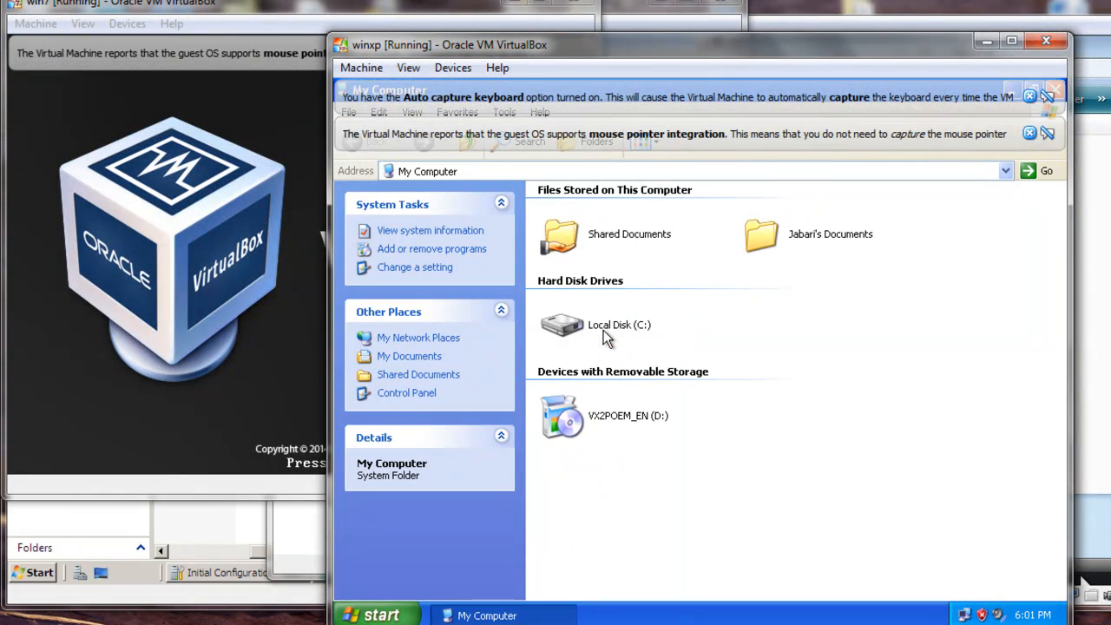
{"action": "right_click", "coordinate": [905, 428]}
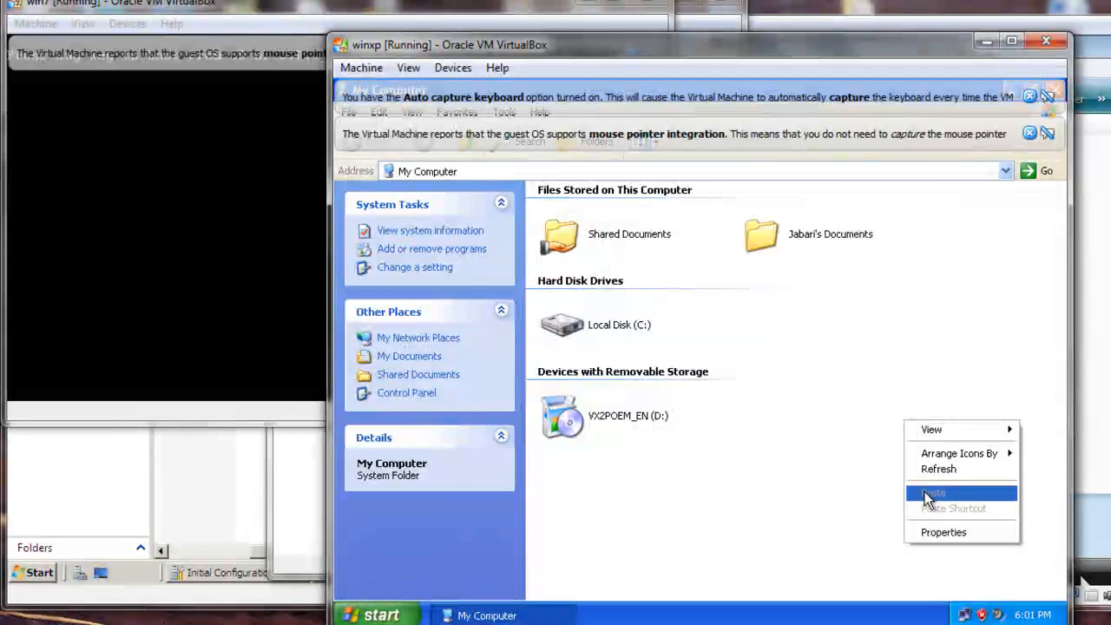
{"action": "left_click", "coordinate": [927, 532]}
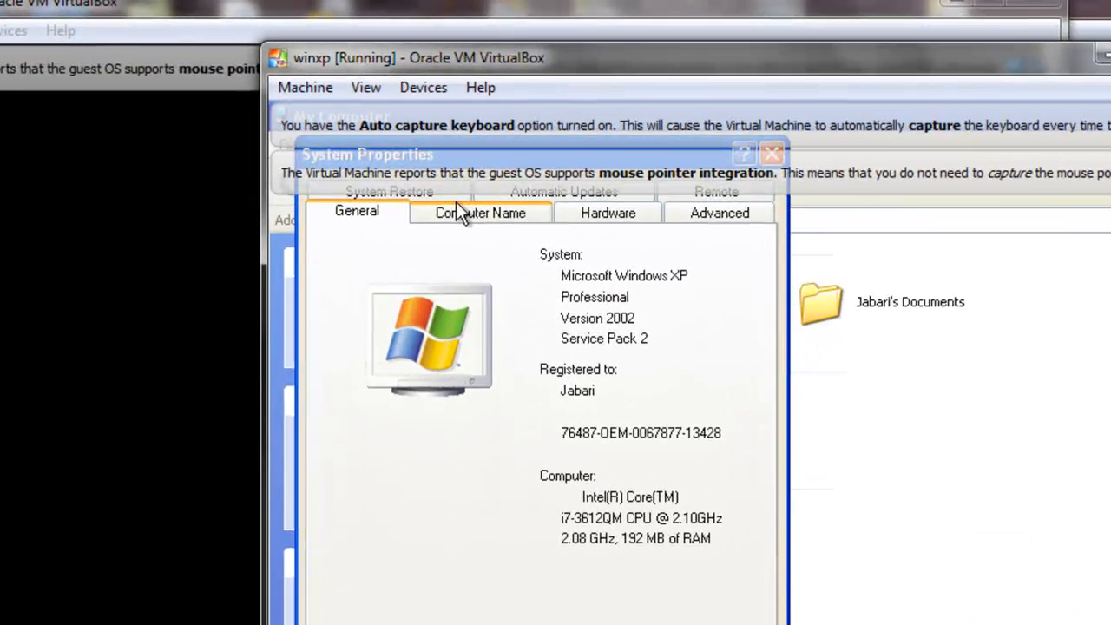
Change winxp's membership from its workgroup to the domain jabari and submit the change
{"action": "left_click", "coordinate": [478, 164]}
{"action": "left_click", "coordinate": [712, 497]}
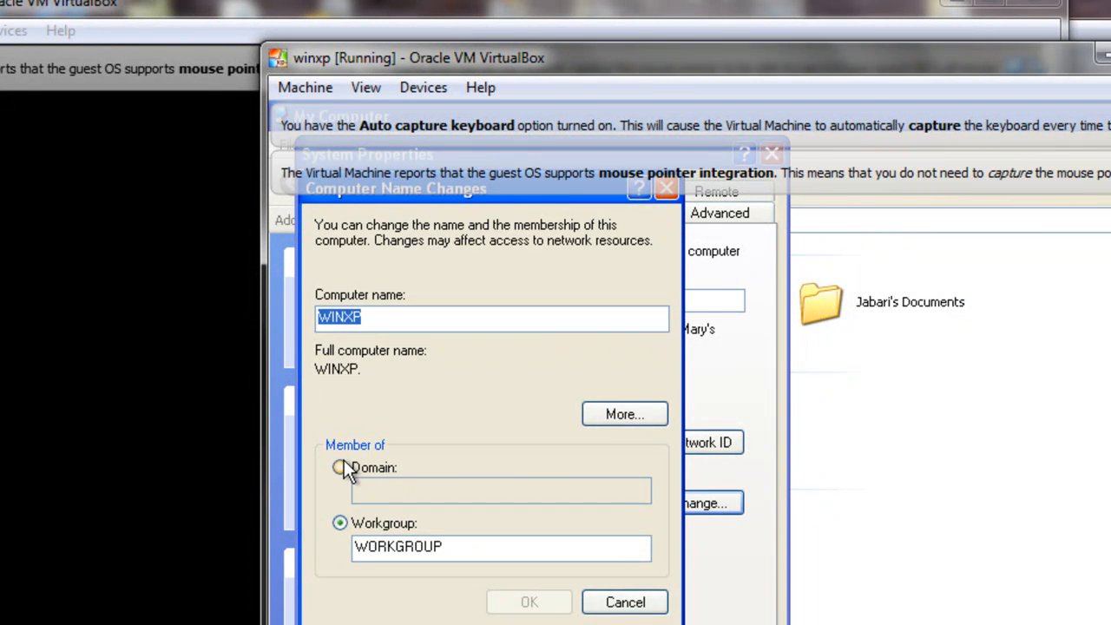
{"action": "left_click", "coordinate": [340, 467]}
{"action": "left_click", "coordinate": [362, 486]}
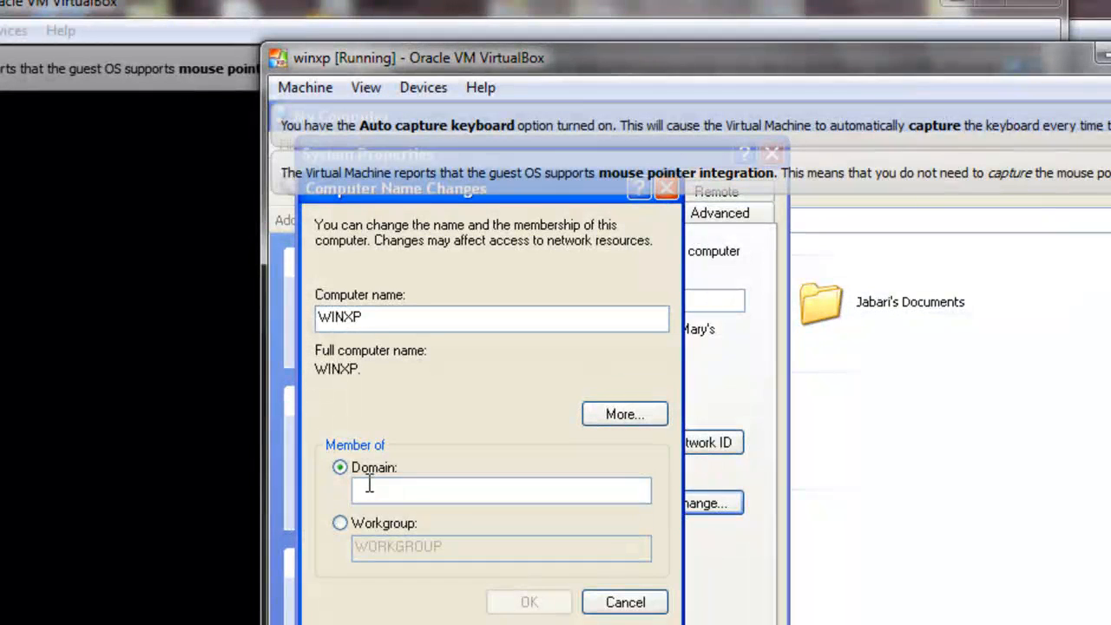
{"action": "type", "text": "jabari"}
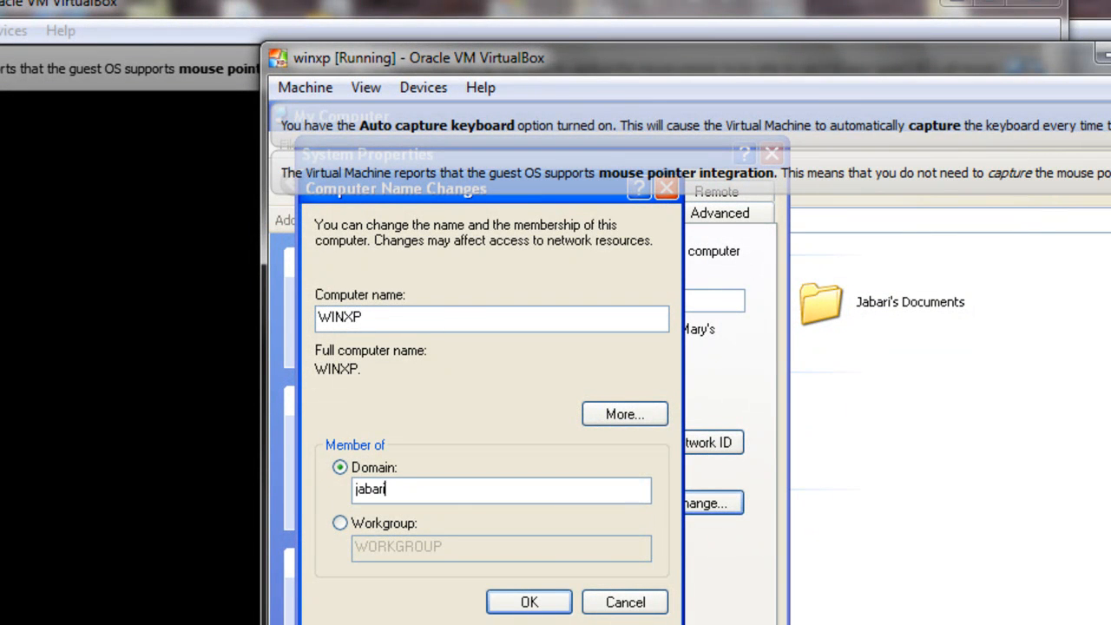
{"action": "left_click", "coordinate": [555, 600]}
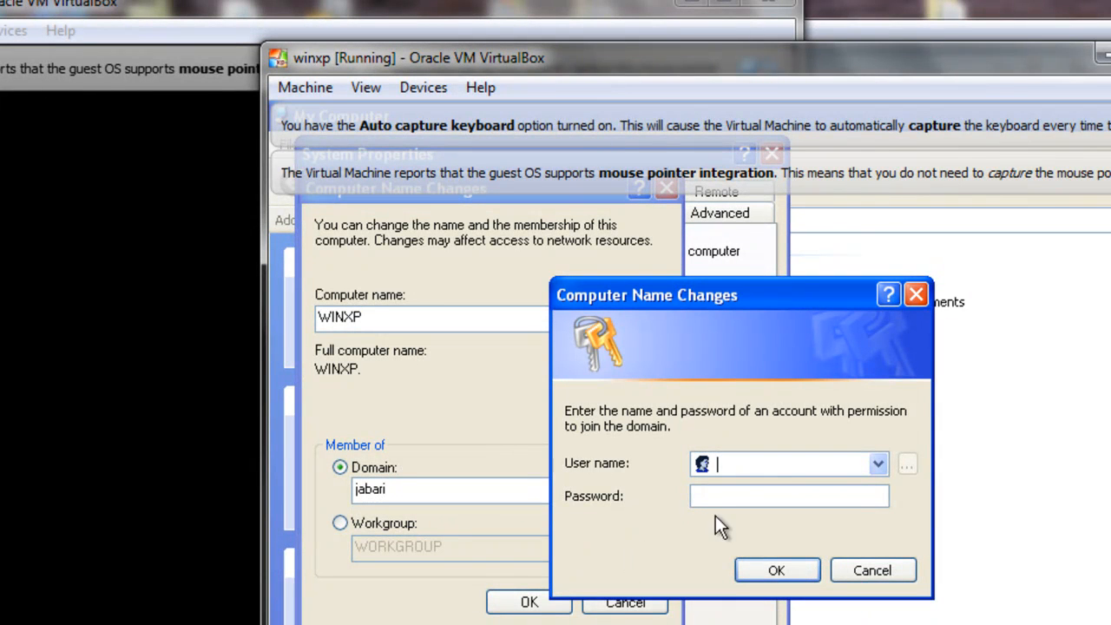
Authorize winxp's domain join with the administrator user name and the account password
{"action": "type", "text": "administrator"}
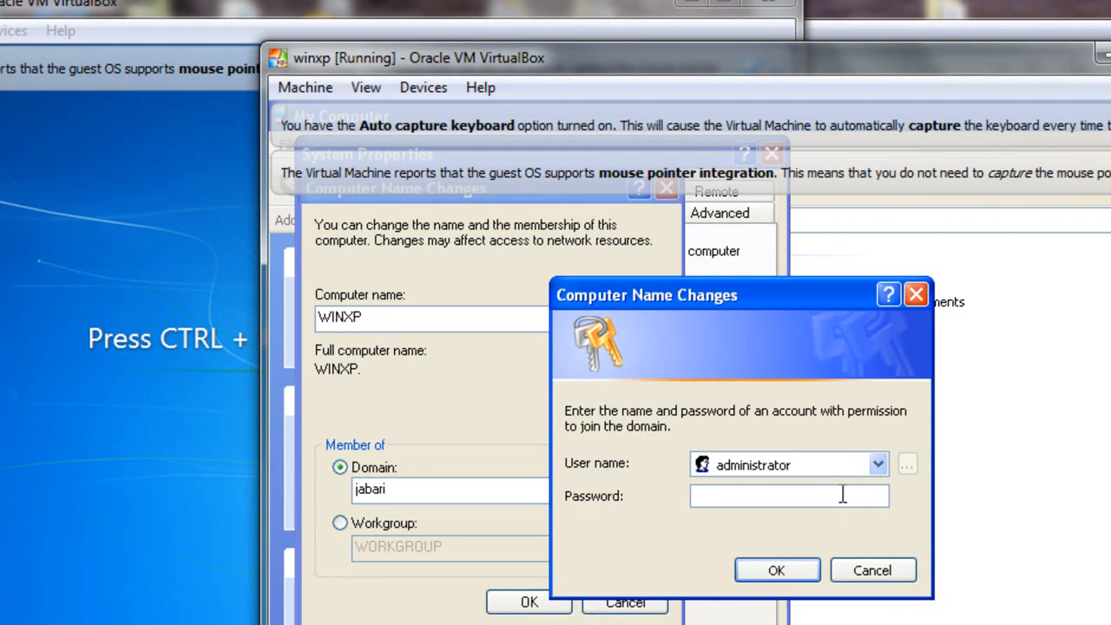
{"action": "type", "text": "••"}
{"action": "left_click", "coordinate": [785, 564]}
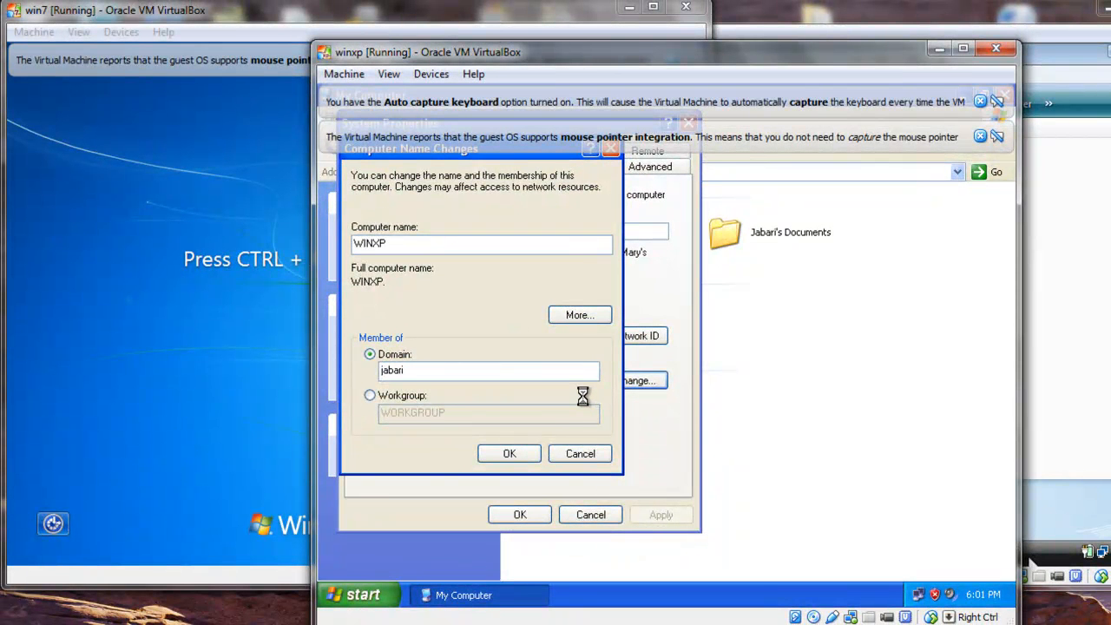
Return to the win7 machine, bring up its logon screen and choose to log on as another user
{"action": "left_click", "coordinate": [256, 302]}
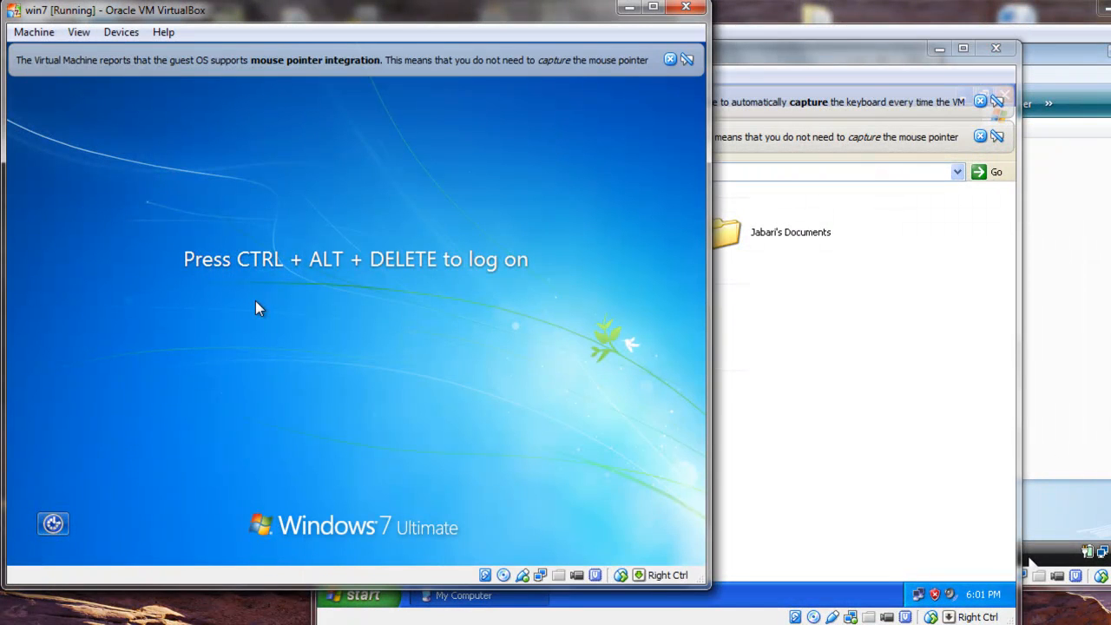
{"action": "left_click", "coordinate": [34, 32]}
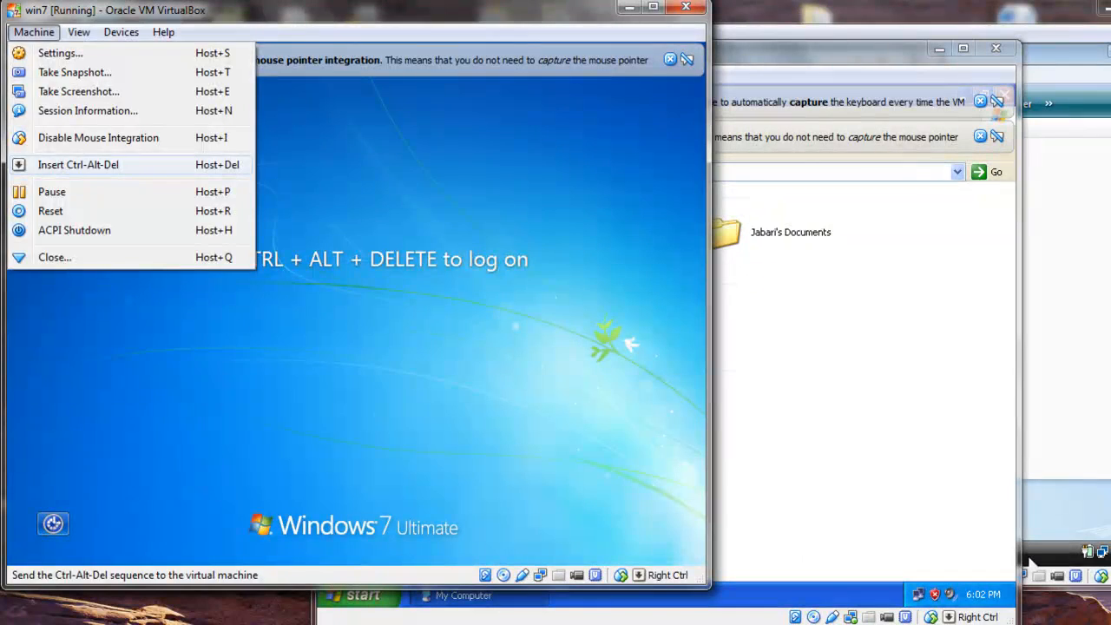
{"action": "left_click", "coordinate": [87, 164]}
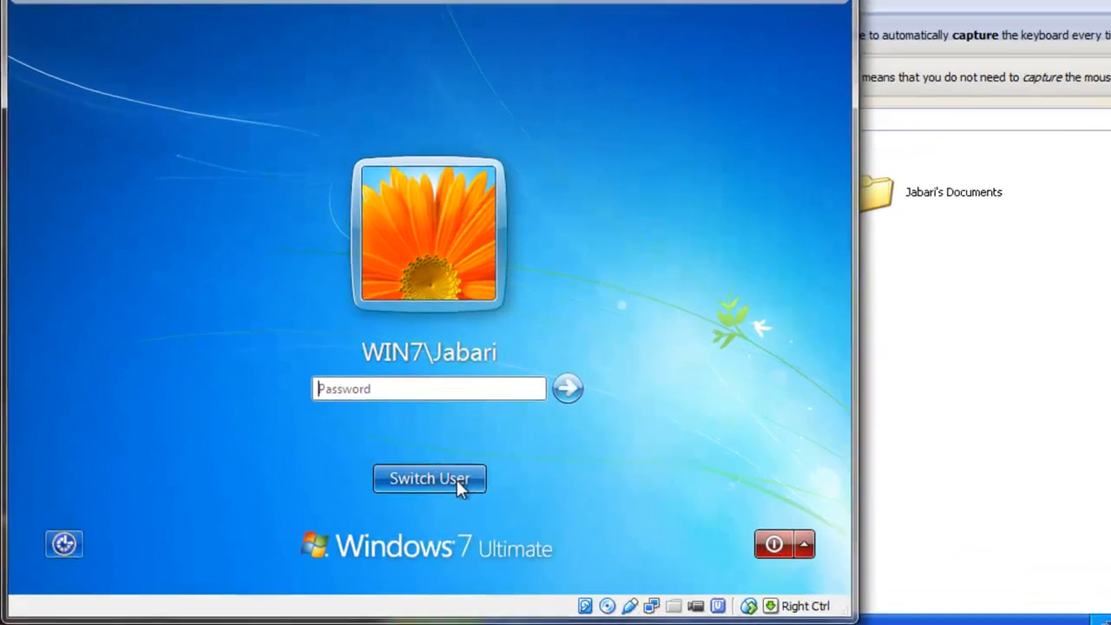
{"action": "left_click", "coordinate": [381, 470]}
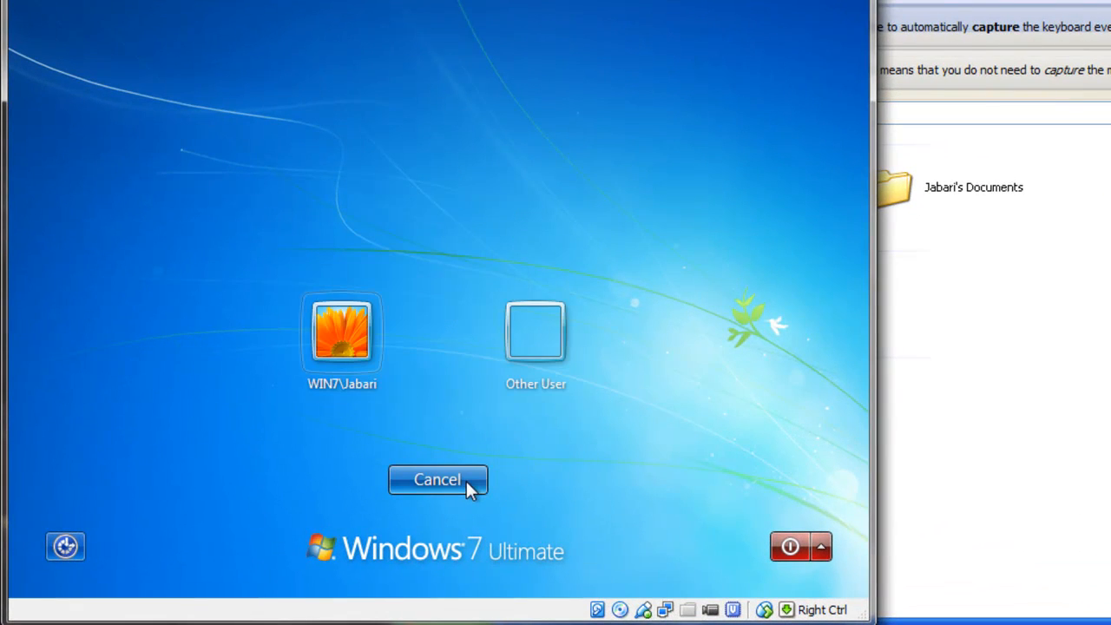
{"action": "left_click", "coordinate": [538, 342]}
Log on to win7 as jabari\administrator, entering the account password
{"action": "type", "text": "jabari\\admi"}
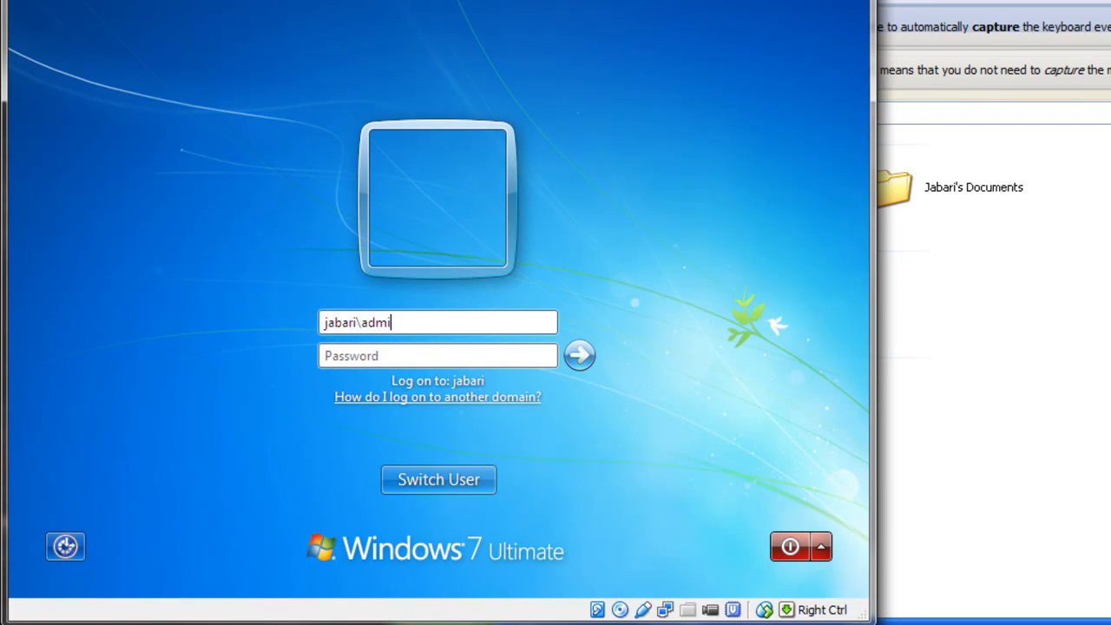
{"action": "type", "text": "no"}
{"action": "type", "text": "strator"}
{"action": "left_click", "coordinate": [468, 354]}
{"action": "type", "text": "P"}
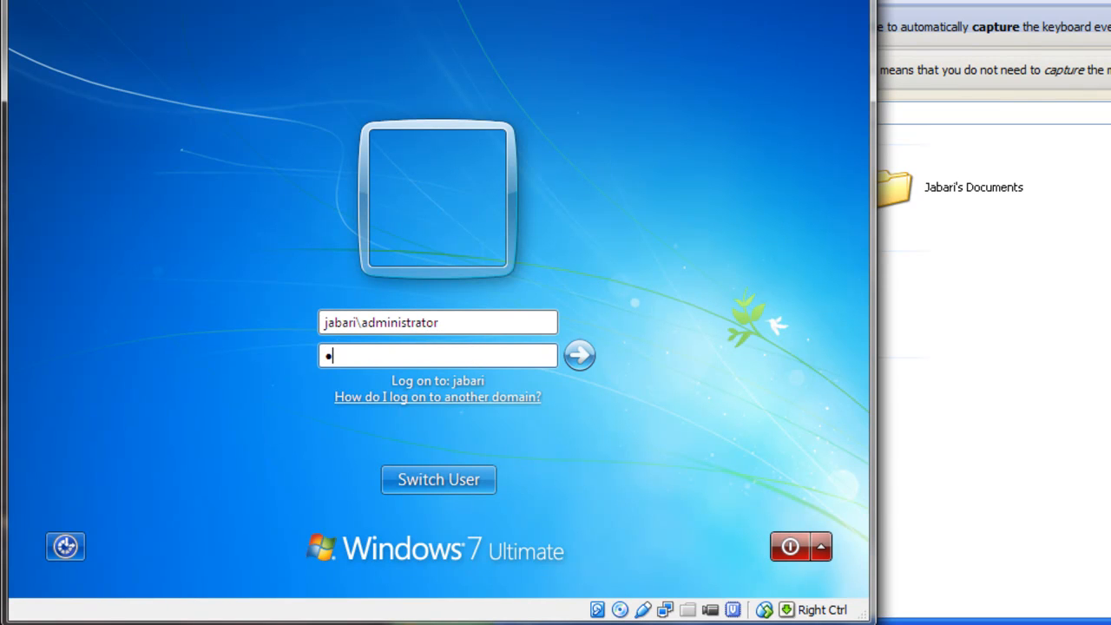
{"action": "type", "text": "assword"}
{"action": "key", "text": "Return"}
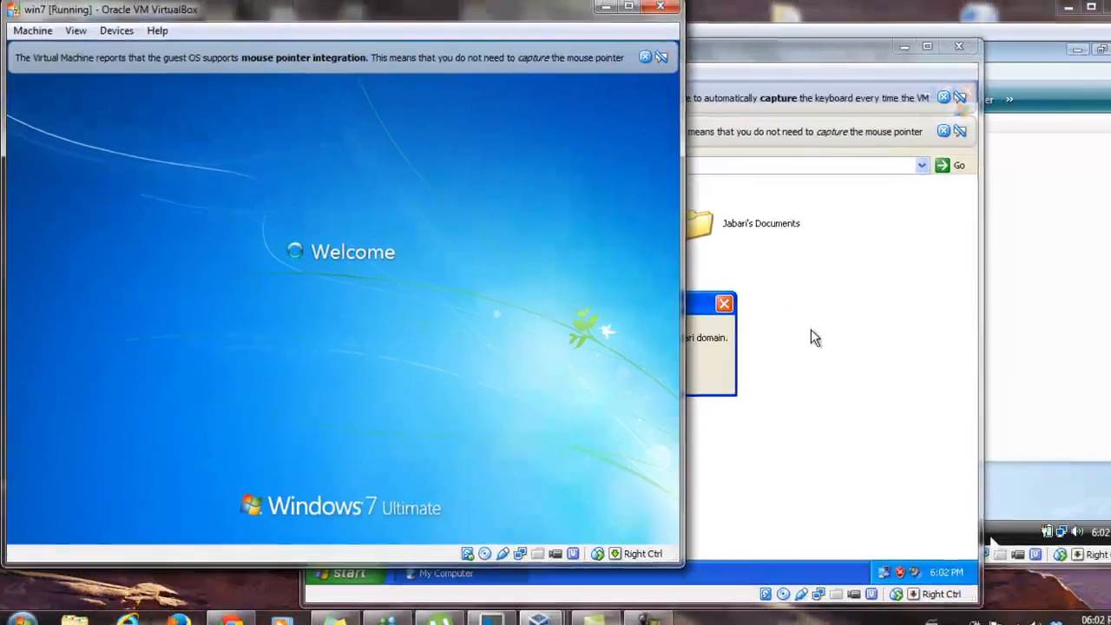
Switch to the winxp machine, dismiss both VirtualBox notices and minimize the My Computer window
{"action": "left_click", "coordinate": [807, 329]}
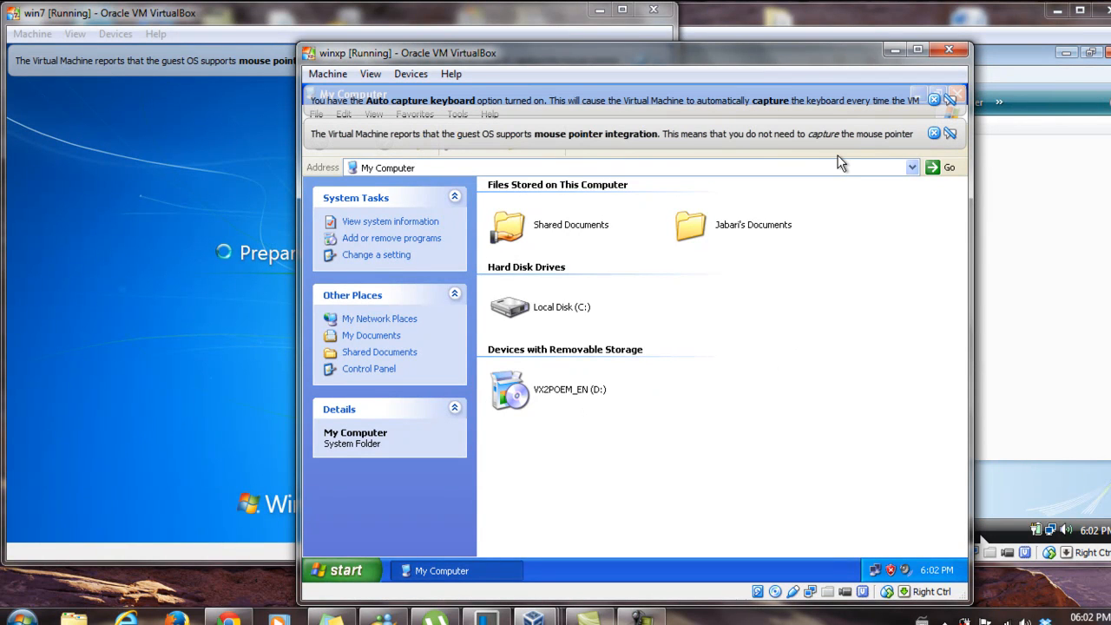
{"action": "left_click", "coordinate": [933, 133]}
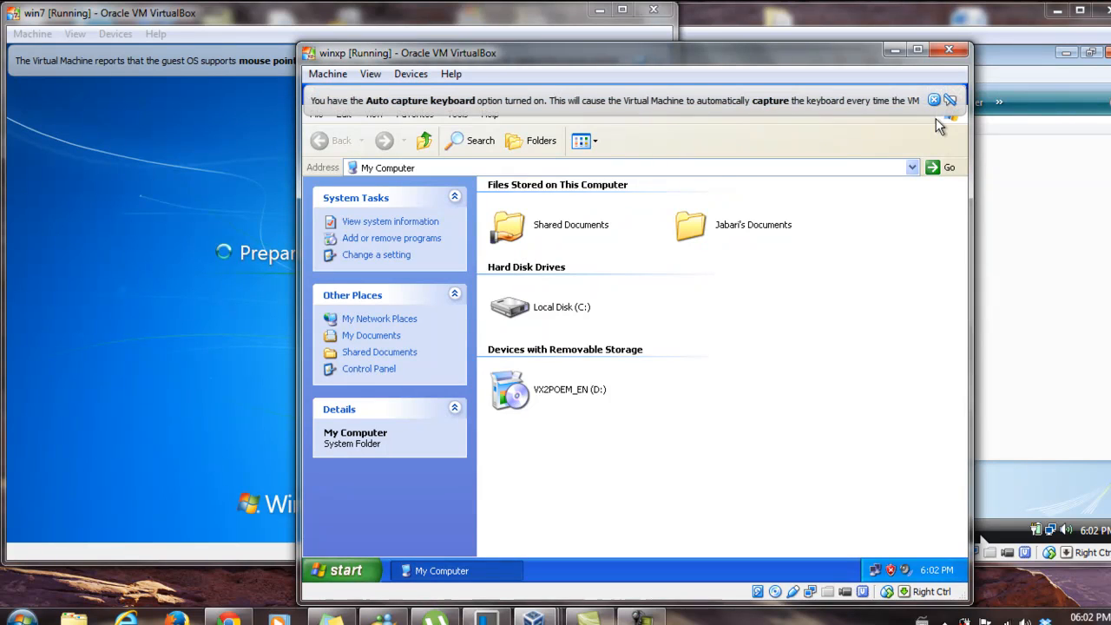
{"action": "left_click", "coordinate": [934, 100]}
{"action": "left_click", "coordinate": [918, 94]}
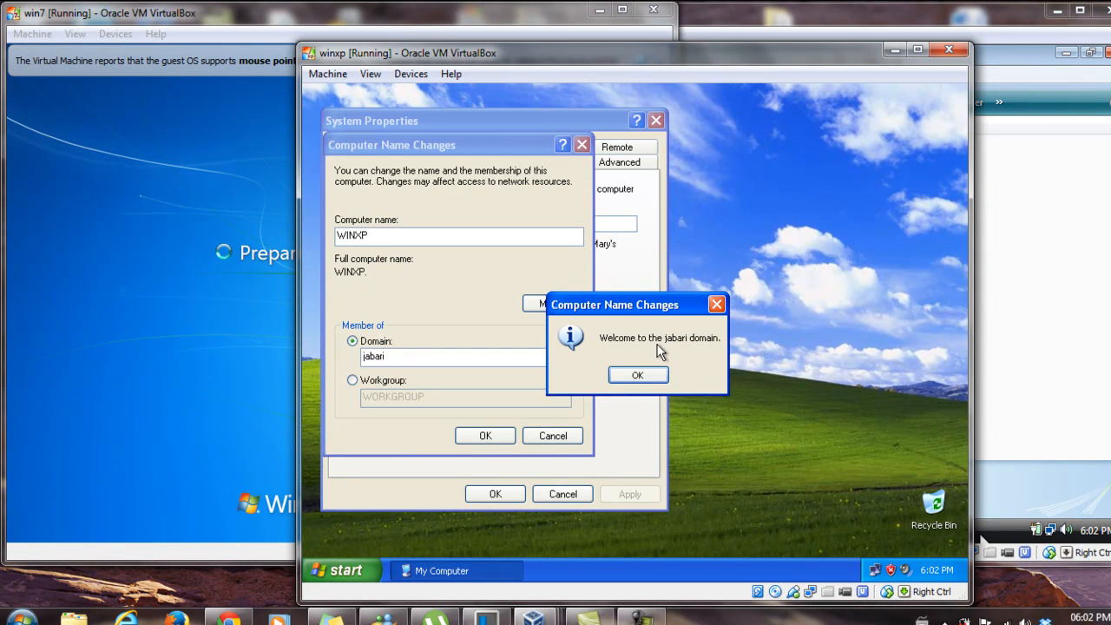
Acknowledge winxp's domain join messages, close System Properties and restart the machine
{"action": "left_click", "coordinate": [638, 376]}
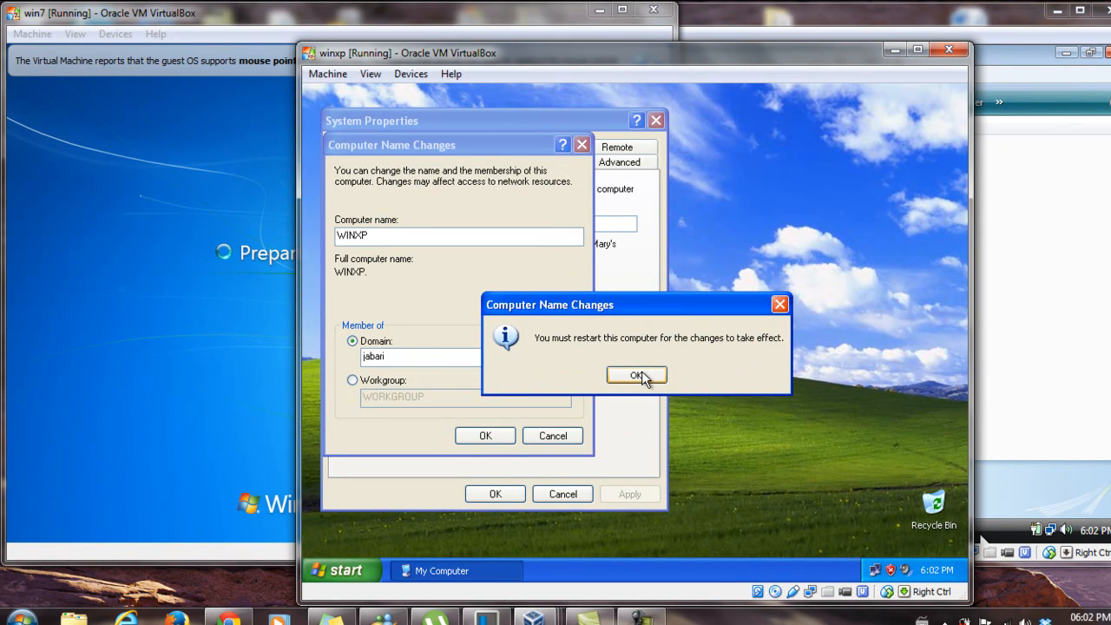
{"action": "left_click", "coordinate": [640, 373]}
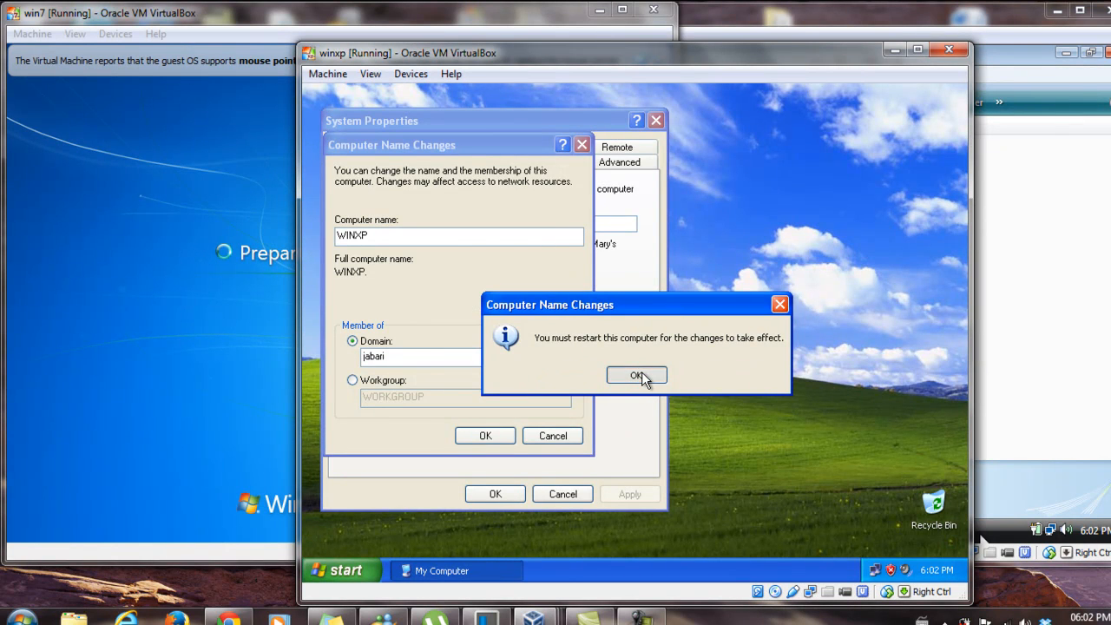
{"action": "left_click", "coordinate": [495, 494]}
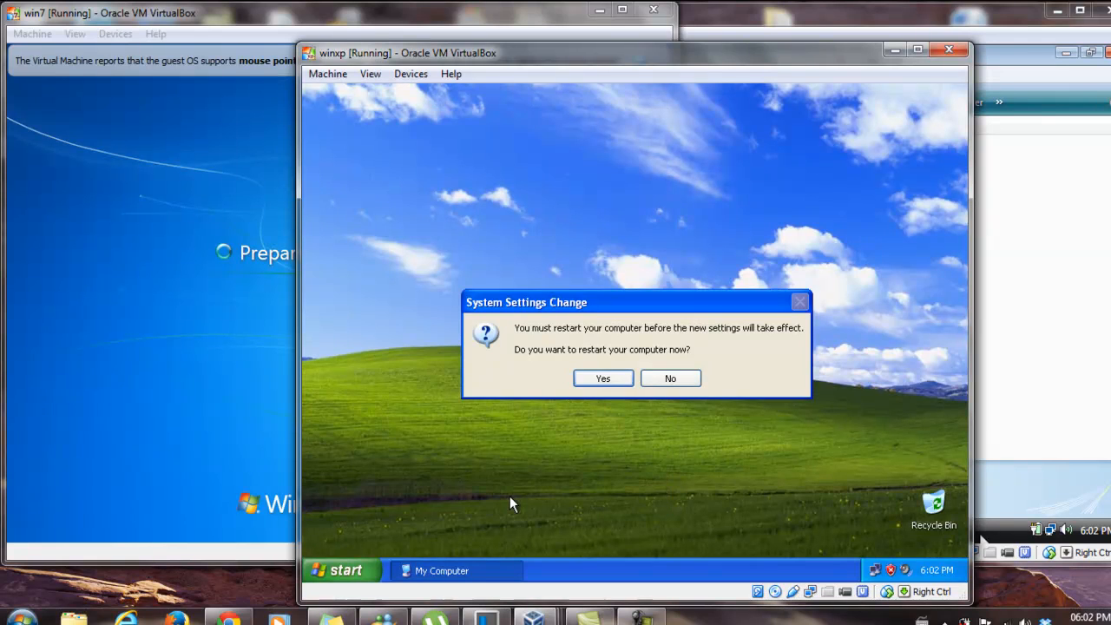
{"action": "left_click", "coordinate": [602, 379]}
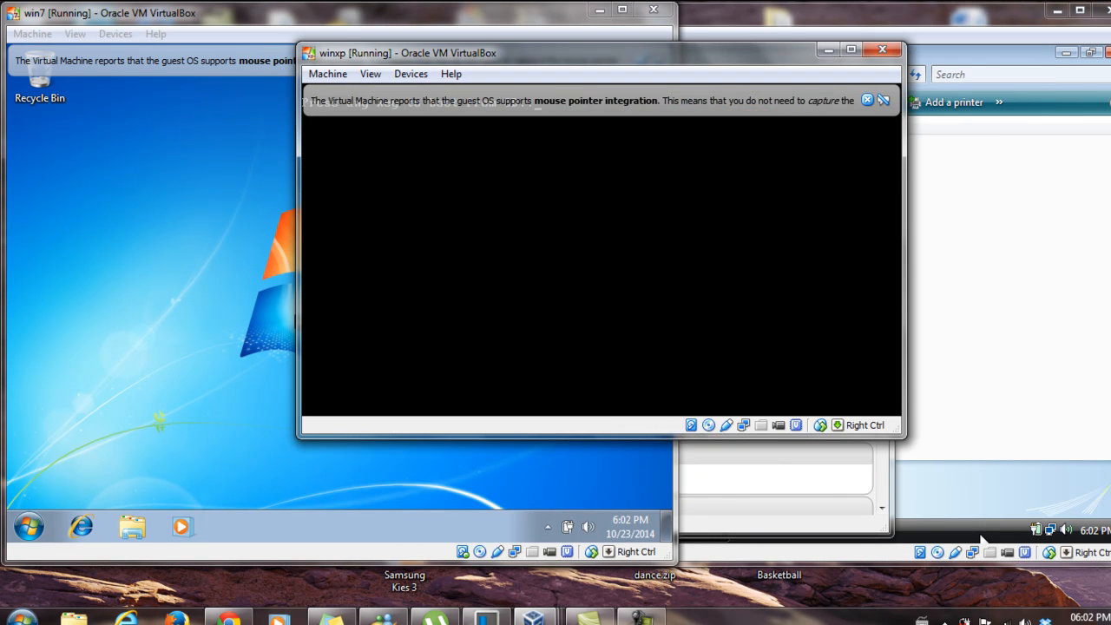
Switch to the win7 machine, open its Network view and turn on network discovery and file sharing
{"action": "left_click", "coordinate": [87, 299]}
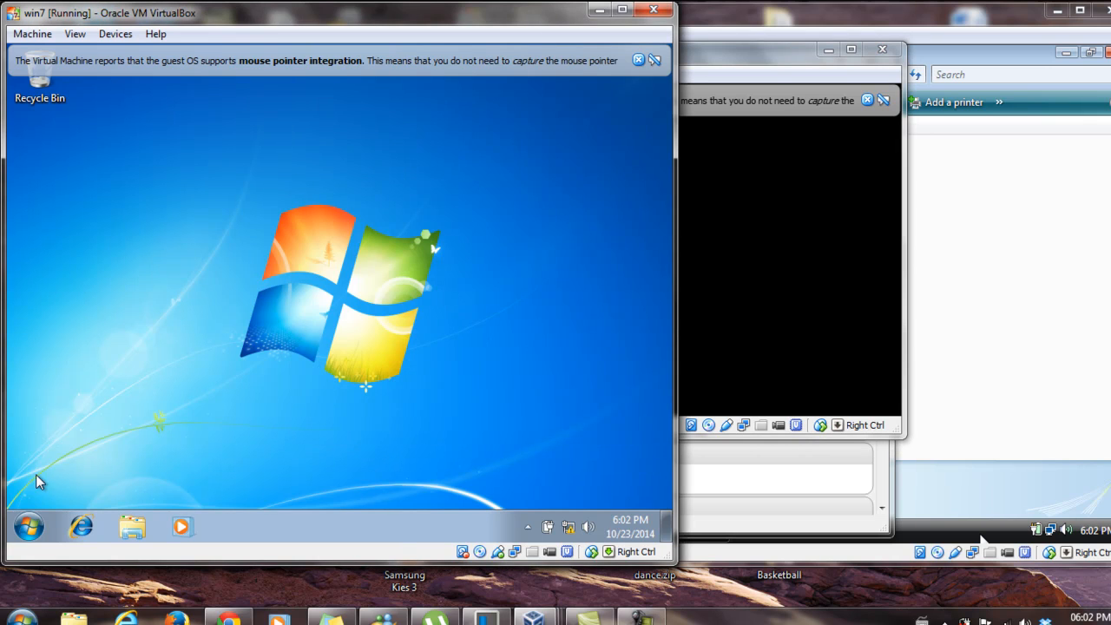
{"action": "left_click", "coordinate": [29, 526]}
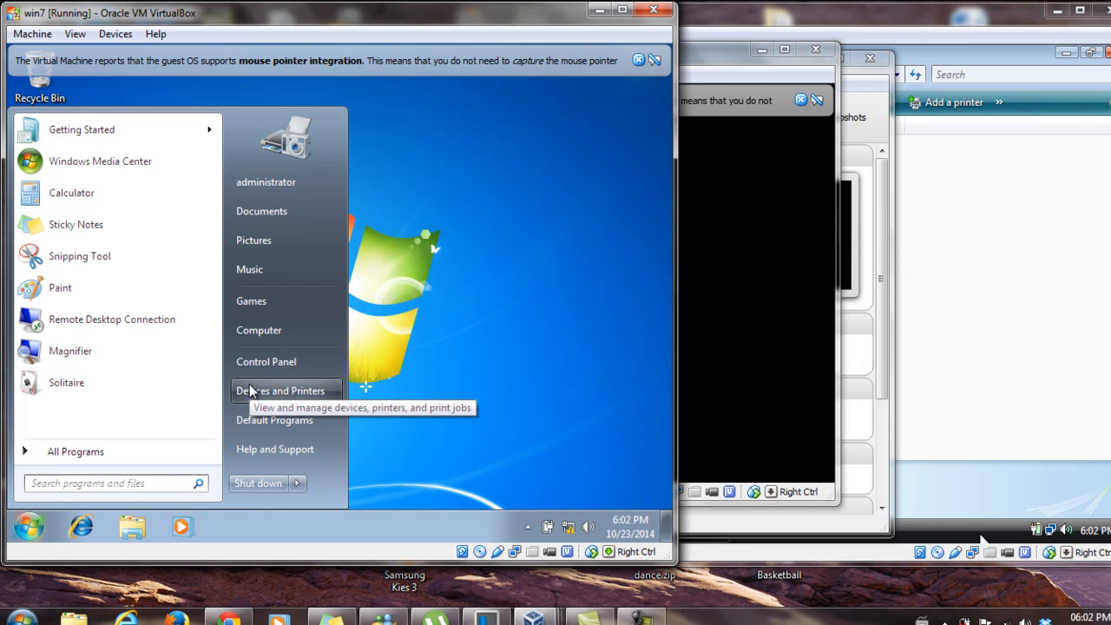
{"action": "left_click", "coordinate": [258, 331]}
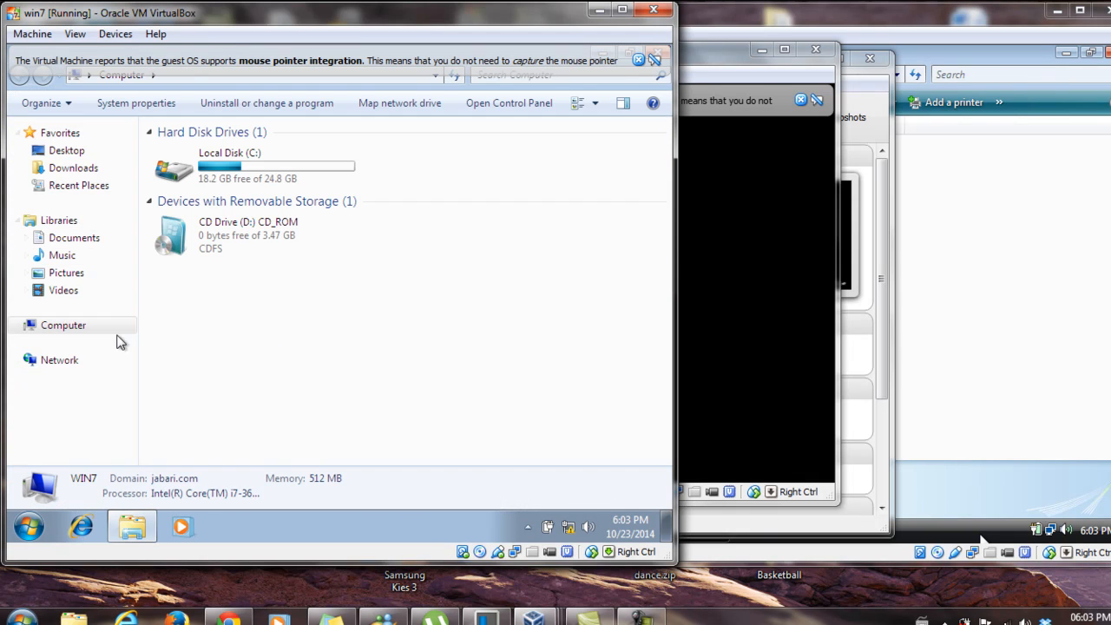
{"action": "left_click", "coordinate": [70, 360]}
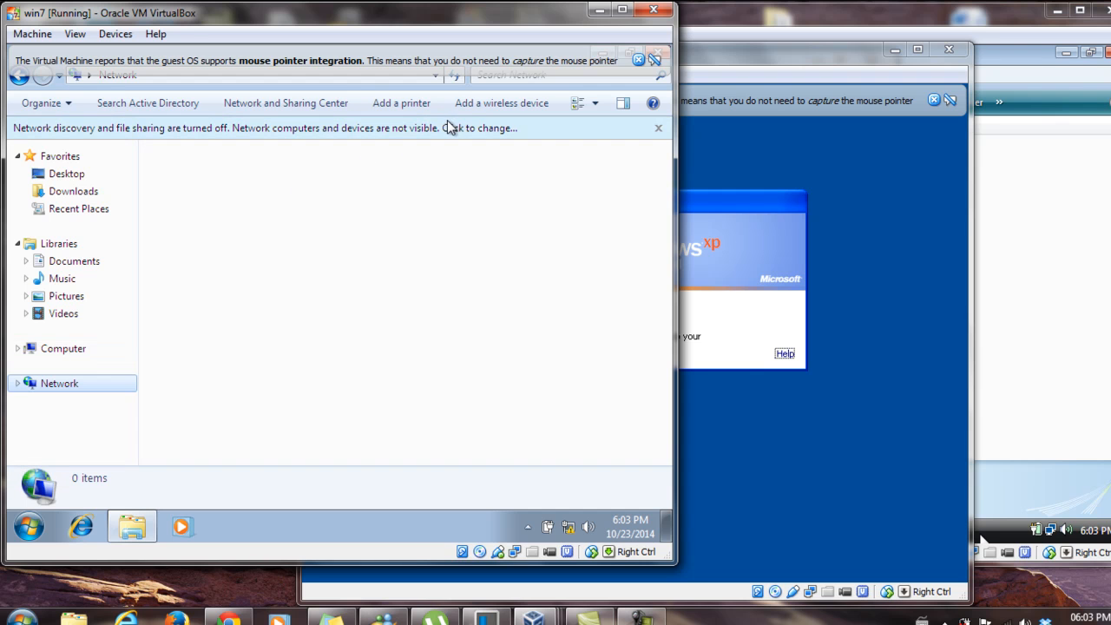
{"action": "left_click", "coordinate": [449, 128]}
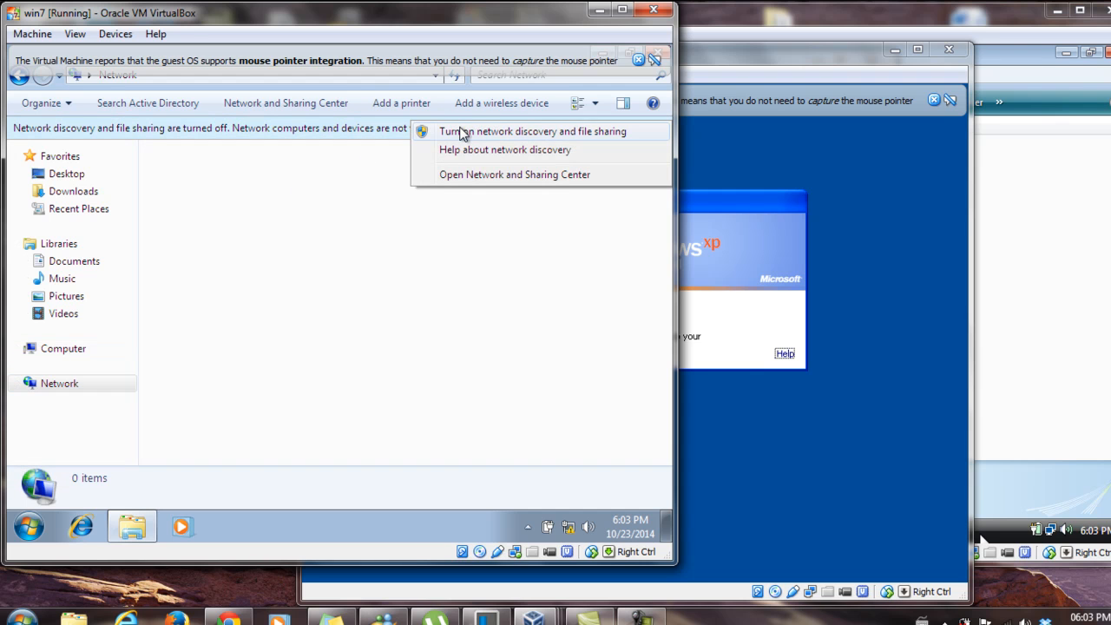
{"action": "left_click", "coordinate": [462, 131]}
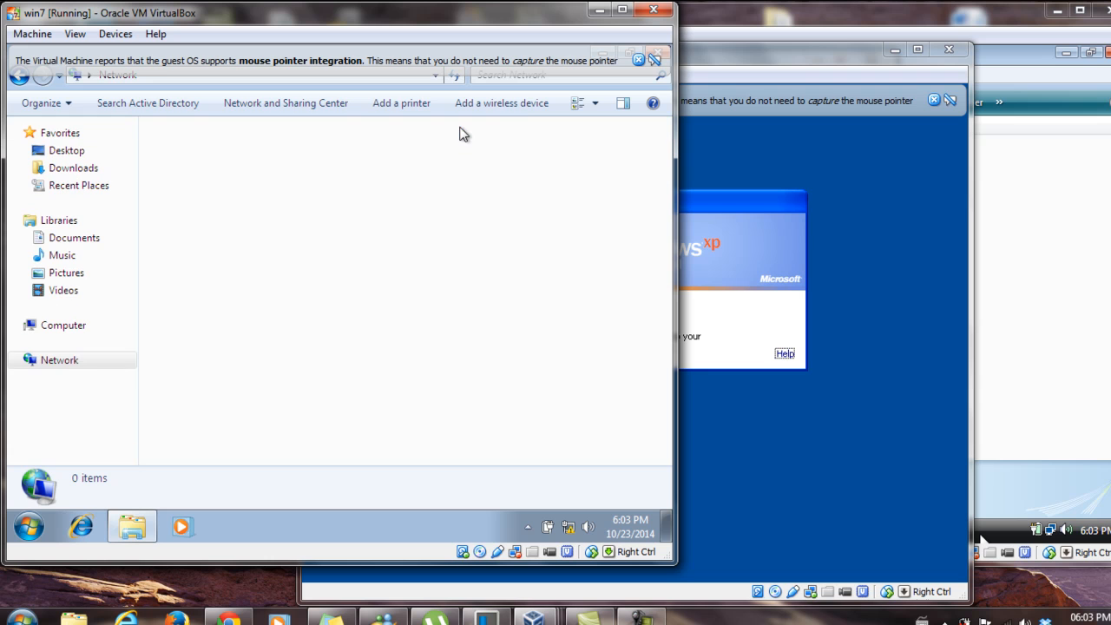
Switch to the winxp machine, send it Ctrl-Alt-Del and set the logon dialog to log on to JABARI
{"action": "left_click", "coordinate": [723, 209]}
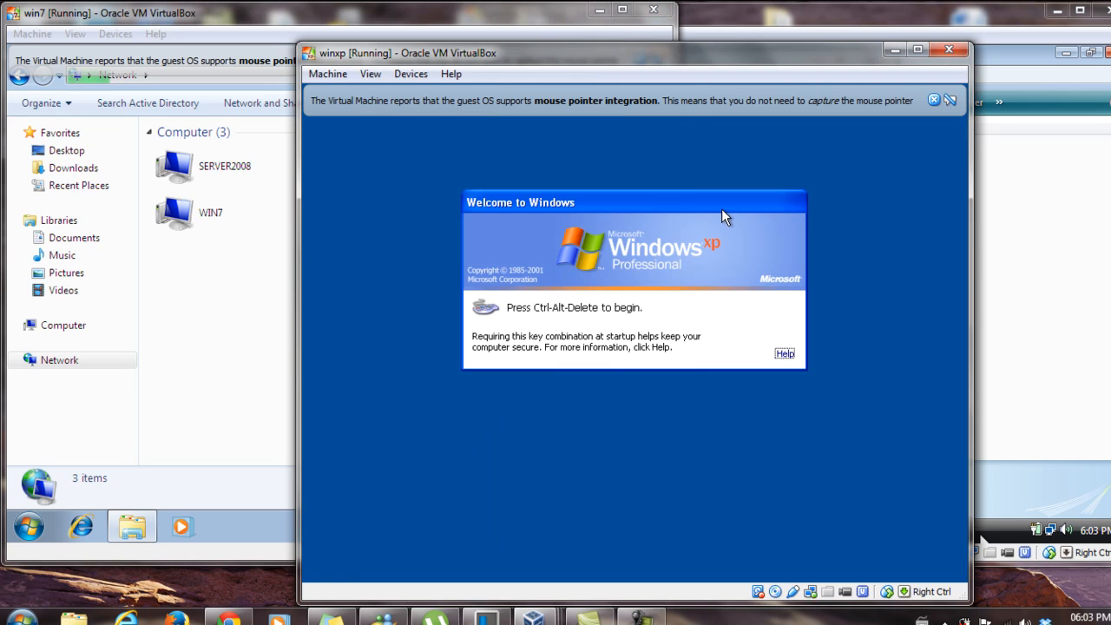
{"action": "left_click", "coordinate": [328, 74]}
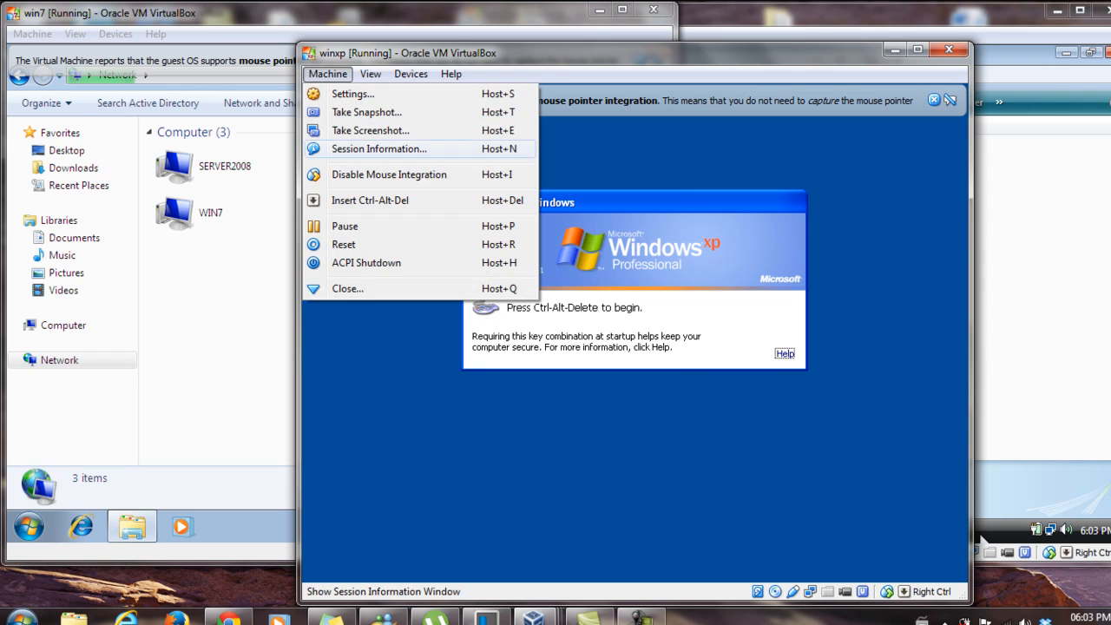
{"action": "left_click", "coordinate": [370, 200]}
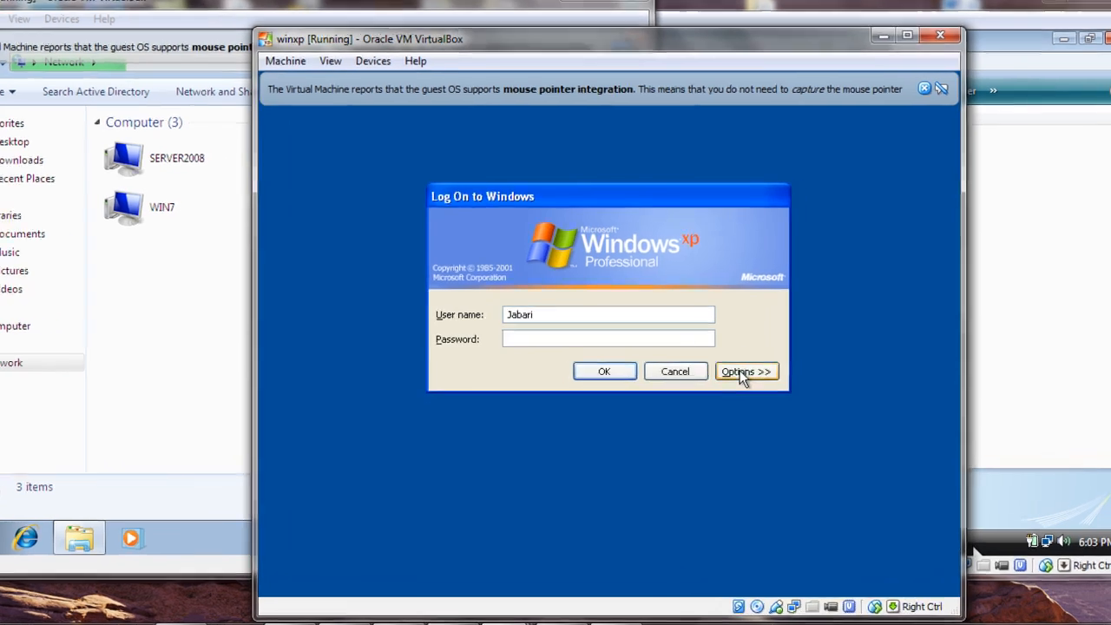
{"action": "left_click", "coordinate": [754, 368]}
{"action": "left_click", "coordinate": [625, 374]}
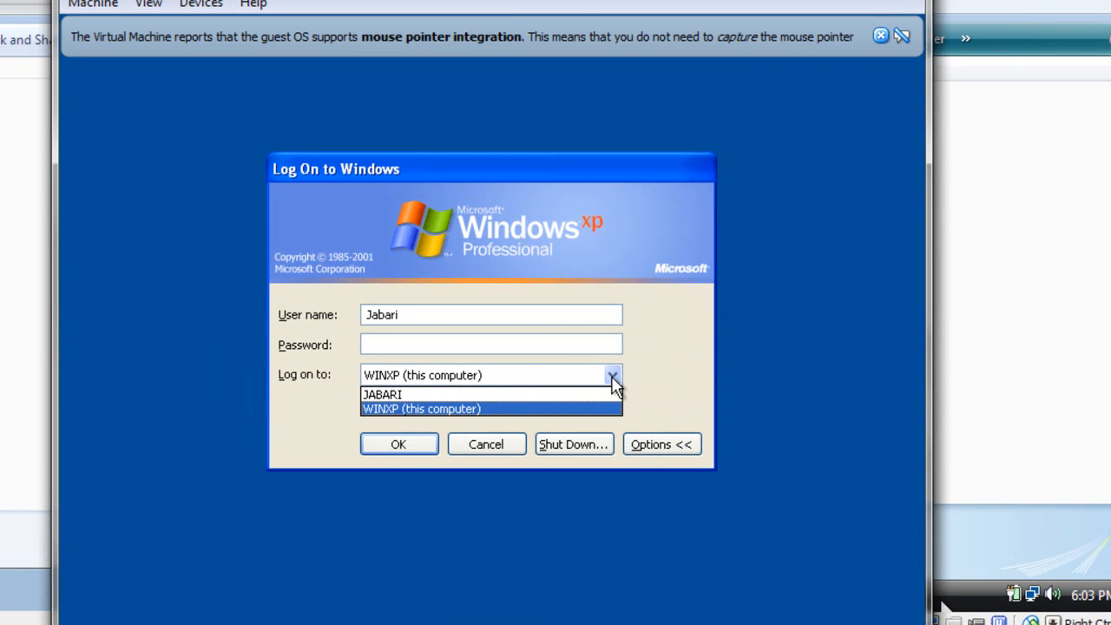
{"action": "left_click", "coordinate": [578, 395]}
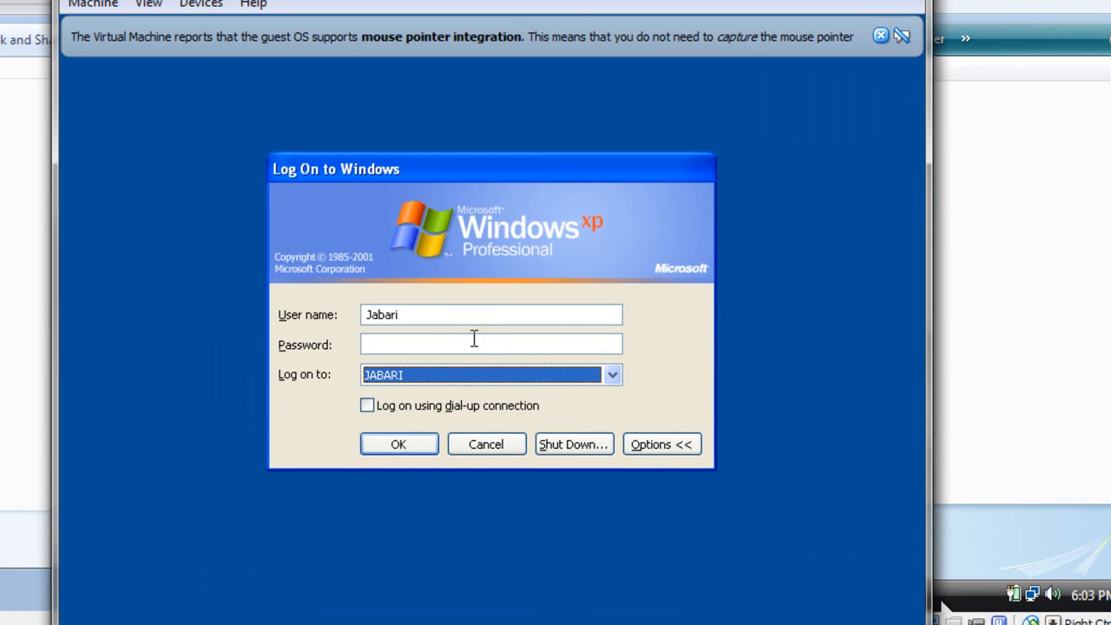
Replace the user name in winxp's logon dialog with jabari\administrator
{"action": "left_click", "coordinate": [411, 310]}
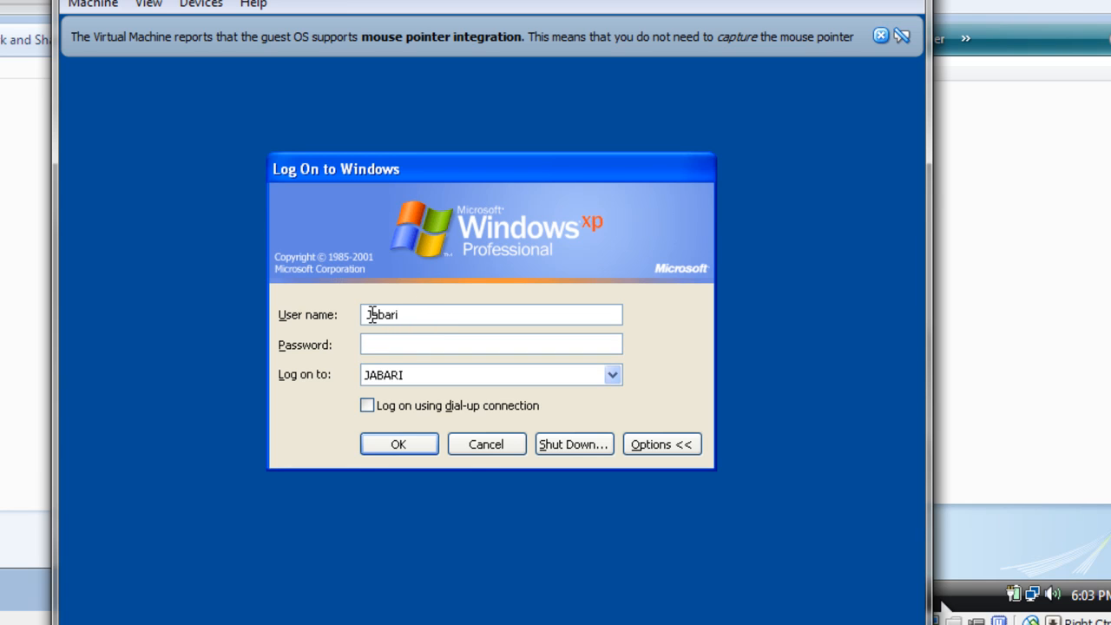
{"action": "key", "text": "BackSpace"}
{"action": "type", "text": "j"}
{"action": "key", "text": "Return"}
{"action": "left_click", "coordinate": [494, 414]}
{"action": "left_click", "coordinate": [476, 317]}
{"action": "type", "text": "jabari"}
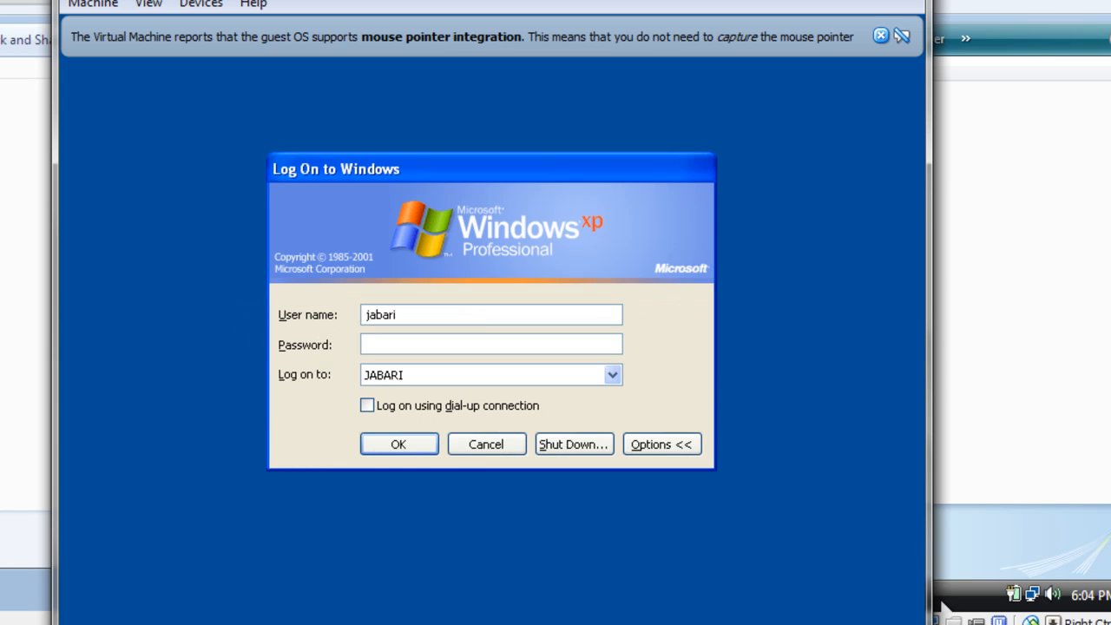
{"action": "type", "text": "\\"}
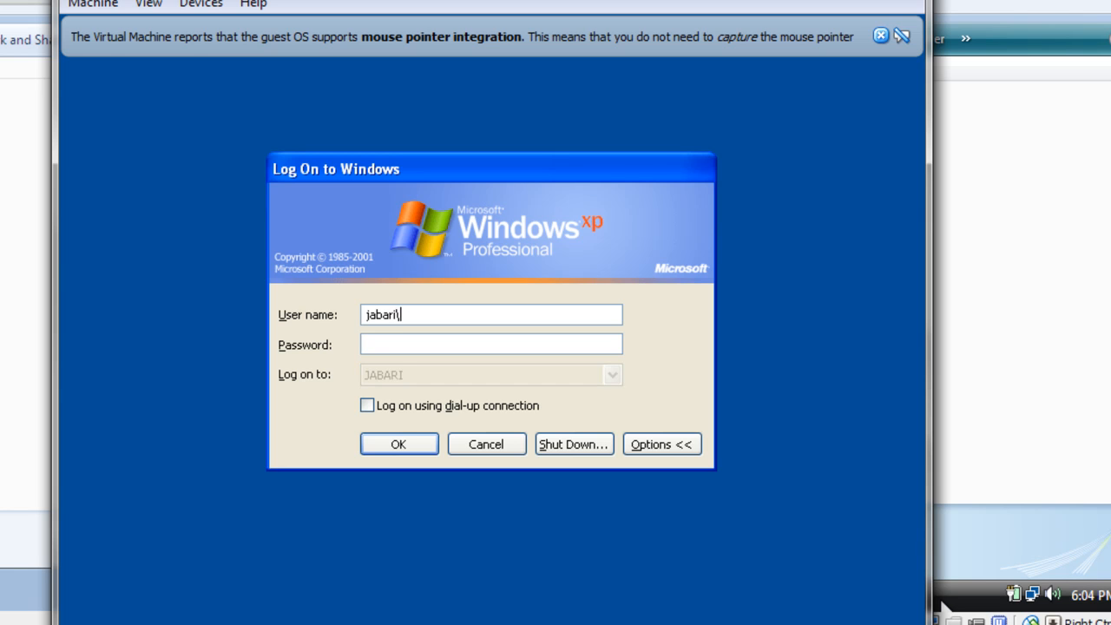
{"action": "type", "text": "administrator"}
Enter the account password, log on to winxp and dismiss the open Start menu
{"action": "left_click", "coordinate": [544, 345]}
{"action": "type", "text": "••••••••"}
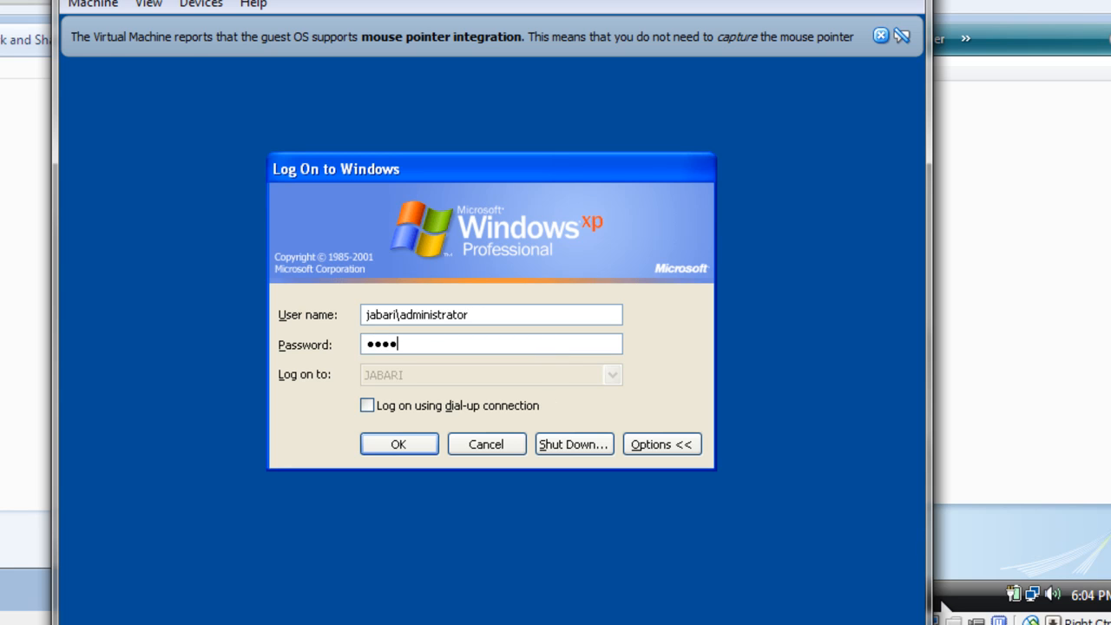
{"action": "key", "text": "Return"}
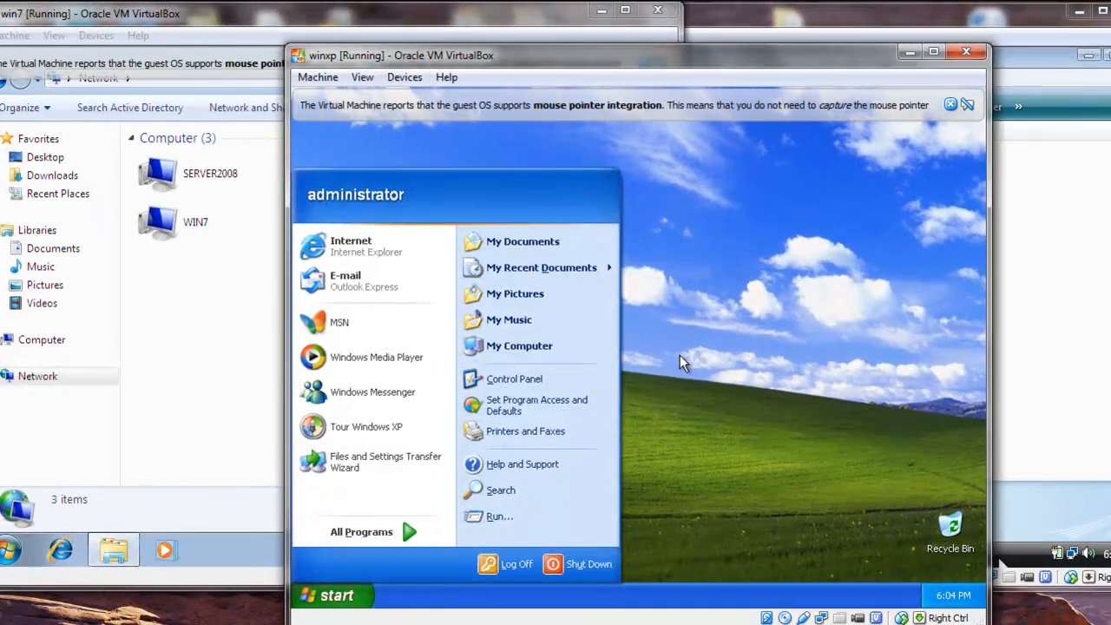
{"action": "left_click", "coordinate": [665, 346]}
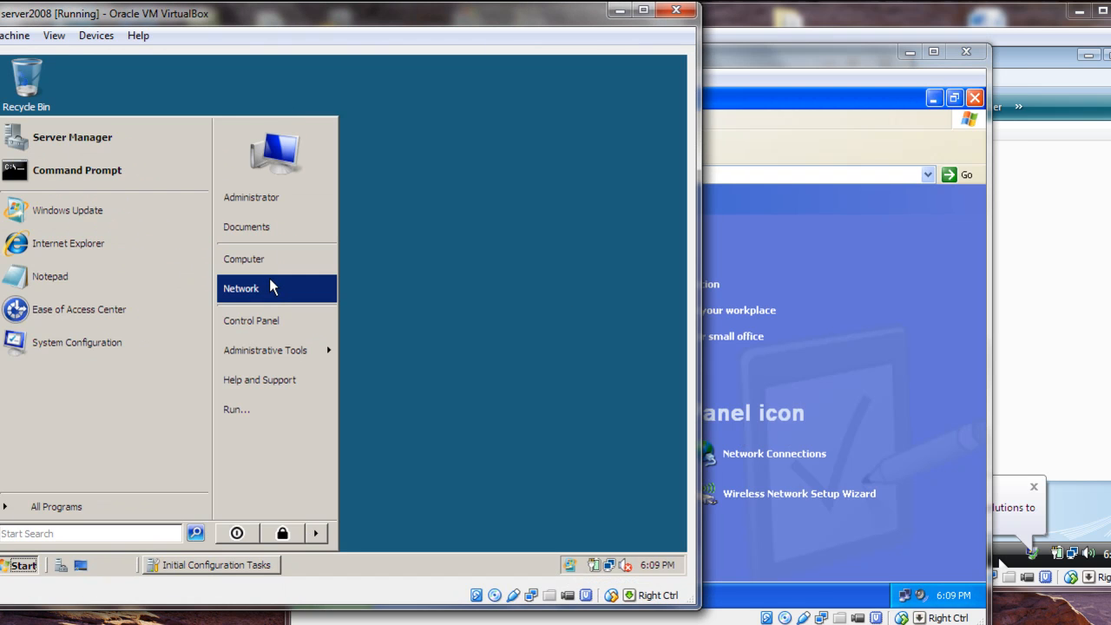
Open the Network view on server2008 and check the listed computers' workgroup and network location
{"action": "left_click", "coordinate": [271, 287]}
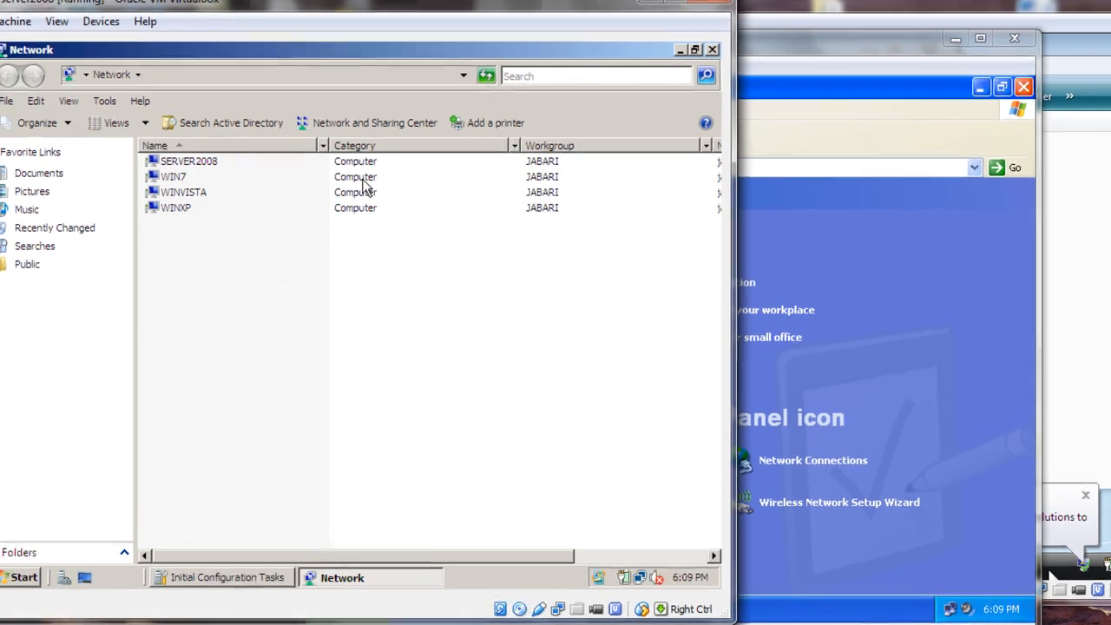
{"action": "left_click_drag", "start_coordinate": [531, 563], "coordinate": [470, 553]}
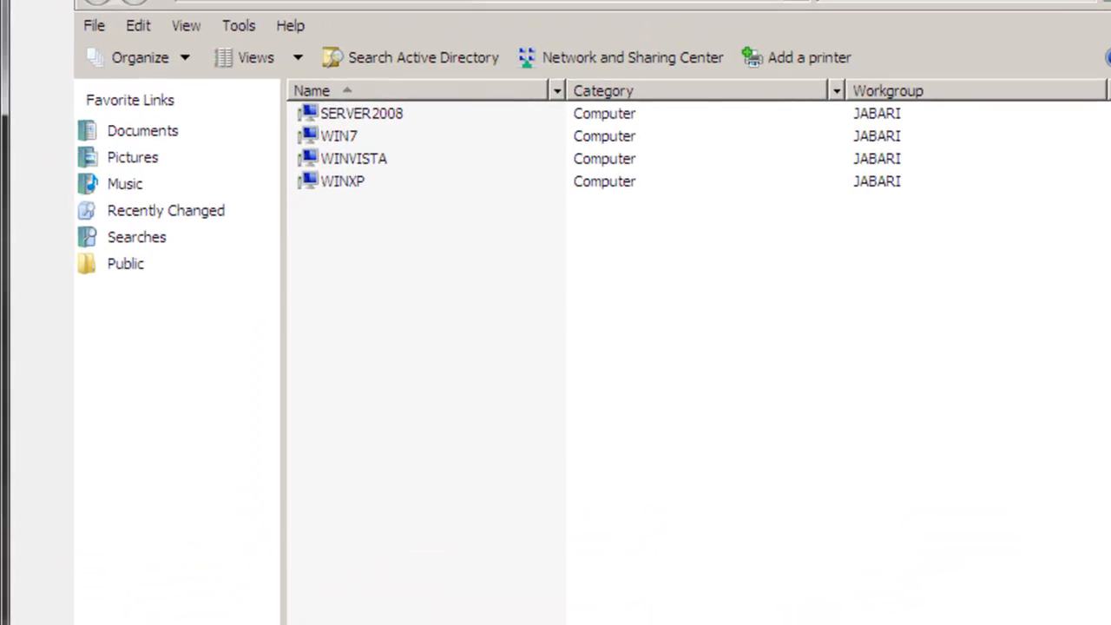
{"action": "left_click_drag", "start_coordinate": [471, 553], "coordinate": [605, 555]}
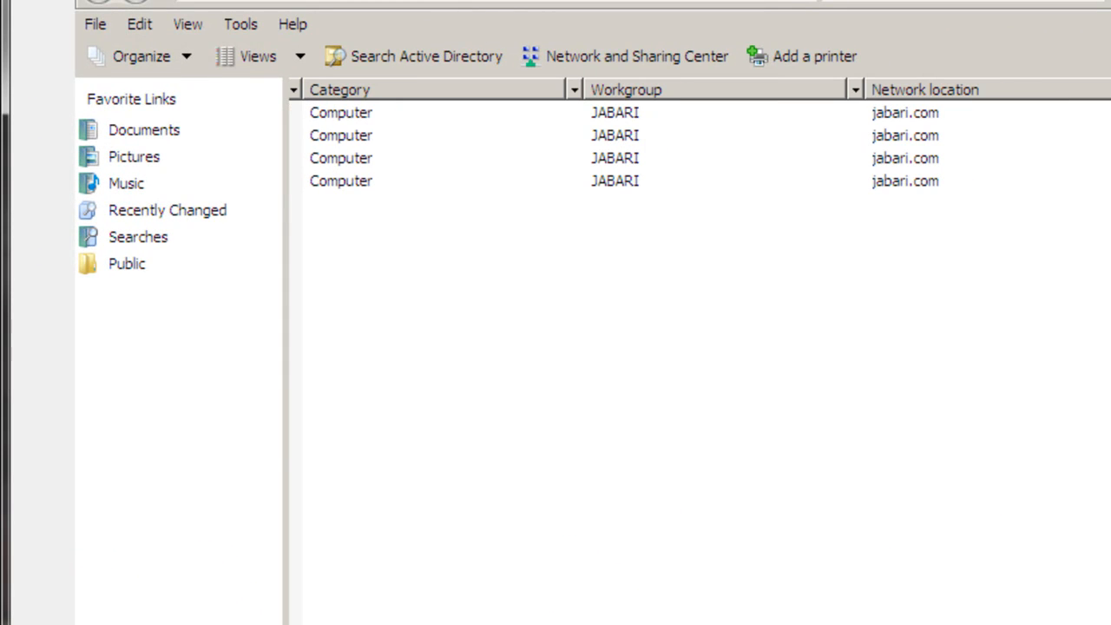